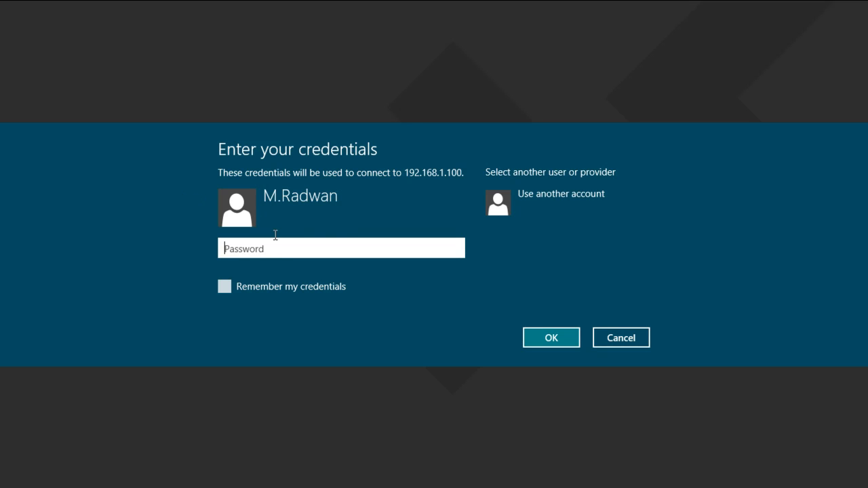
# Sign in to the remote desktop at 192.168.1.100 with the account password.
pyautogui.write('********')
pyautogui.press('Return')
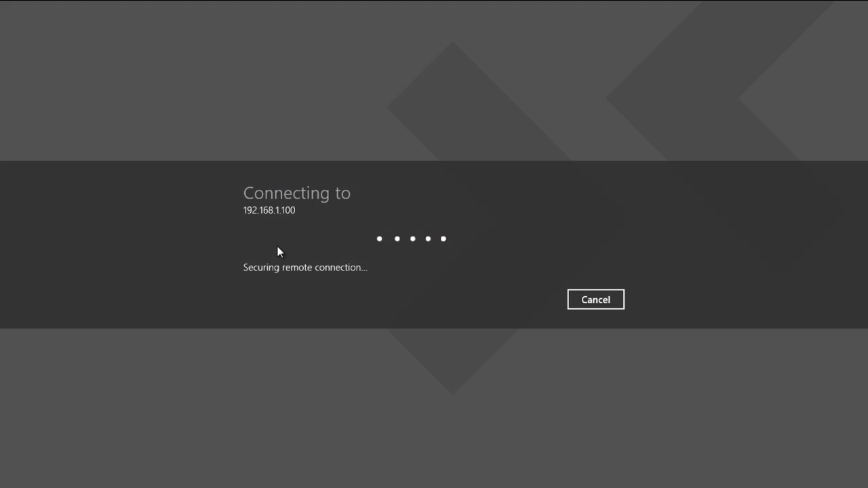
pyautogui.click(542, 335)
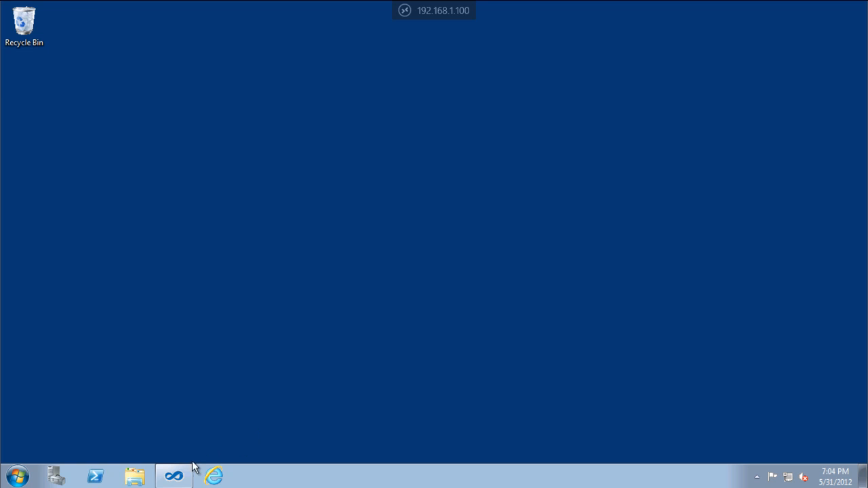
# Switch to Visual Studio and create a new team project named TFSEG in DefaultCollection with the default wizard settings.
pyautogui.click(175, 475)
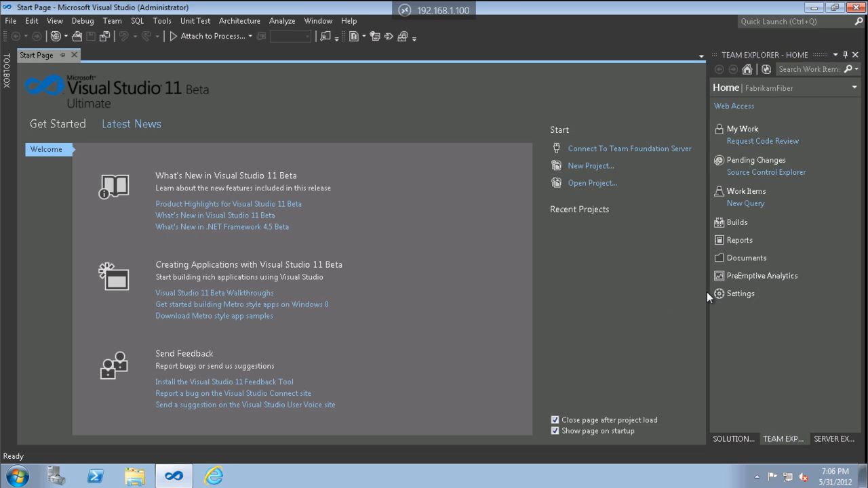
pyautogui.click(854, 91)
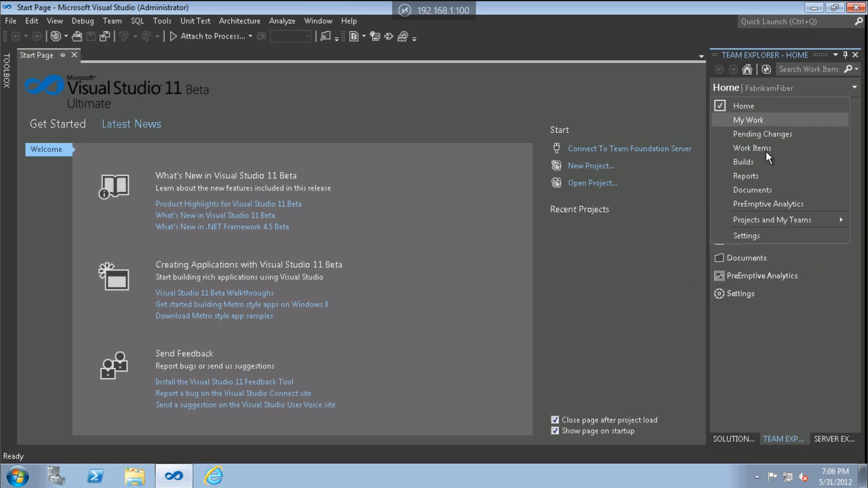
pyautogui.moveTo(739, 220)
pyautogui.click(633, 271)
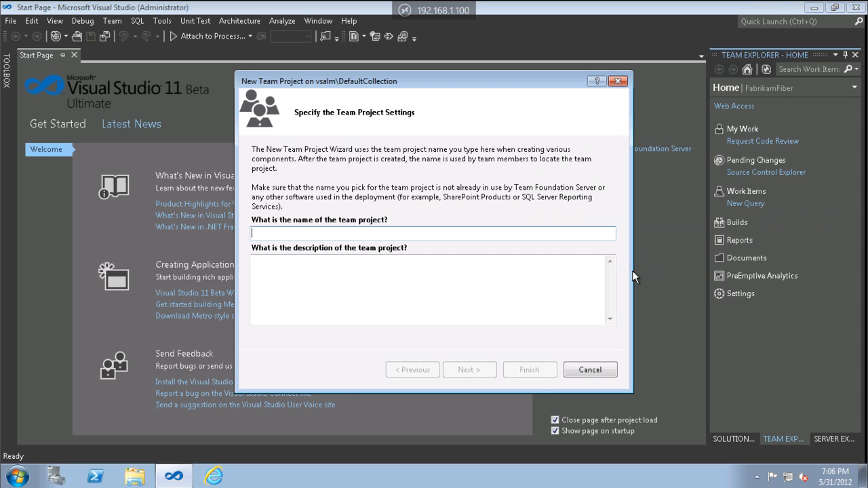
pyautogui.write('TF')
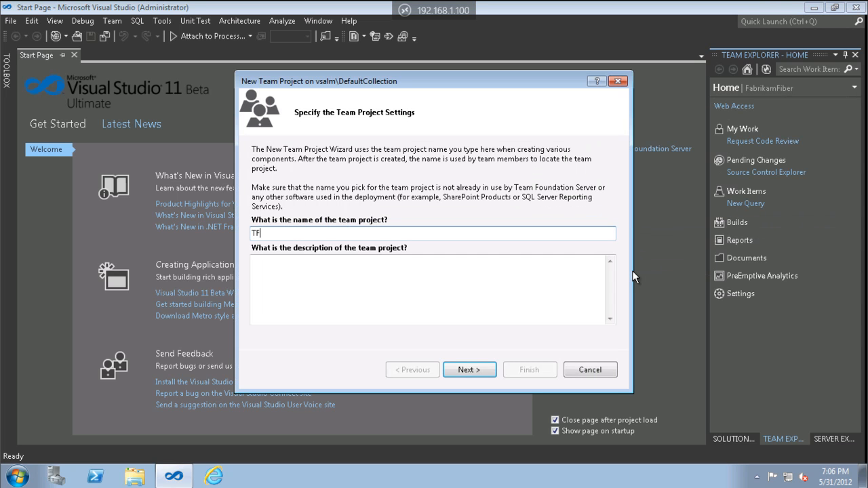
pyautogui.write('S11')
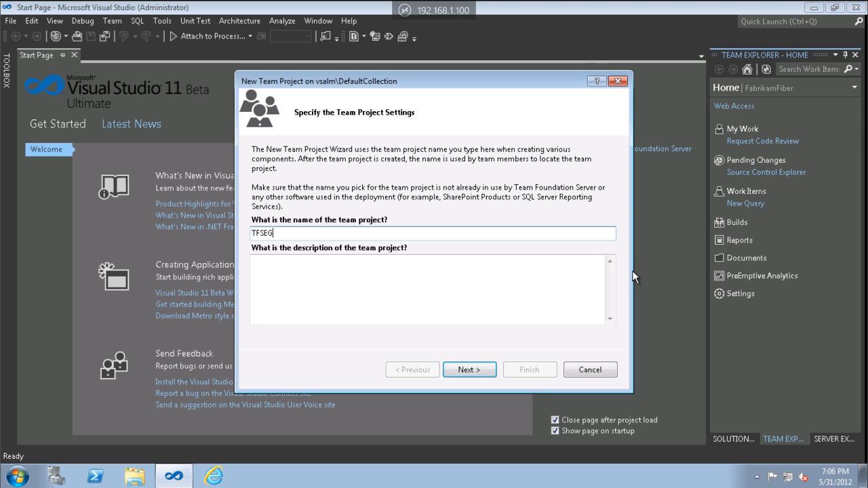
pyautogui.press('Return')
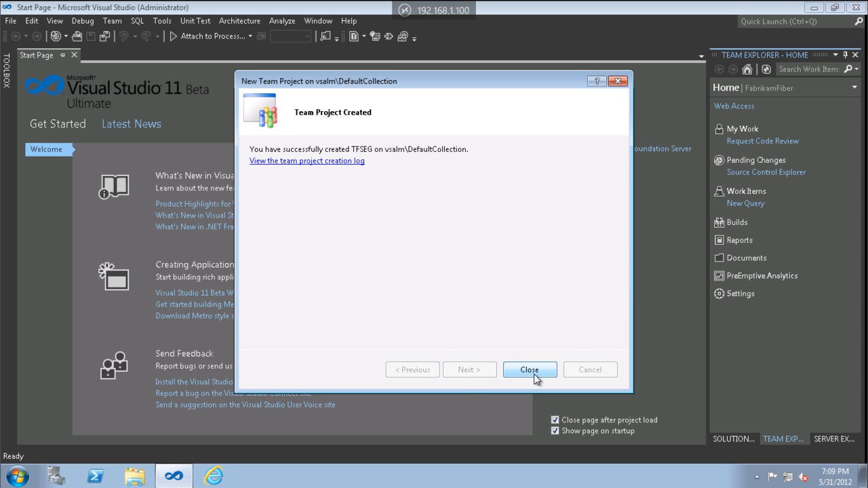
pyautogui.click(527, 372)
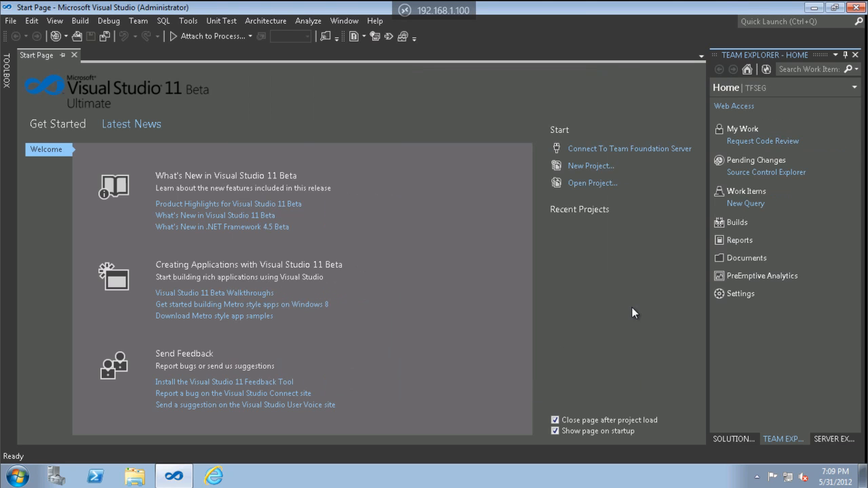
# Open the TFSEG project's web access, decline the SnagIt add-on, and go to the project's administration page.
pyautogui.click(740, 112)
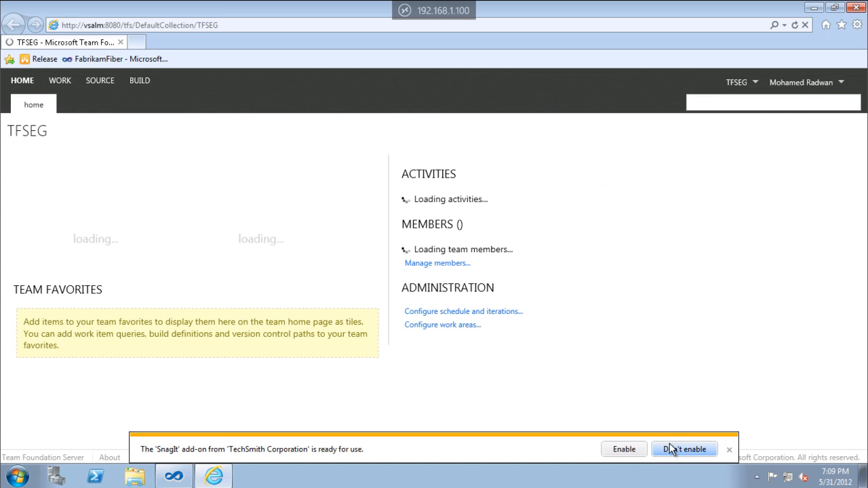
pyautogui.click(670, 449)
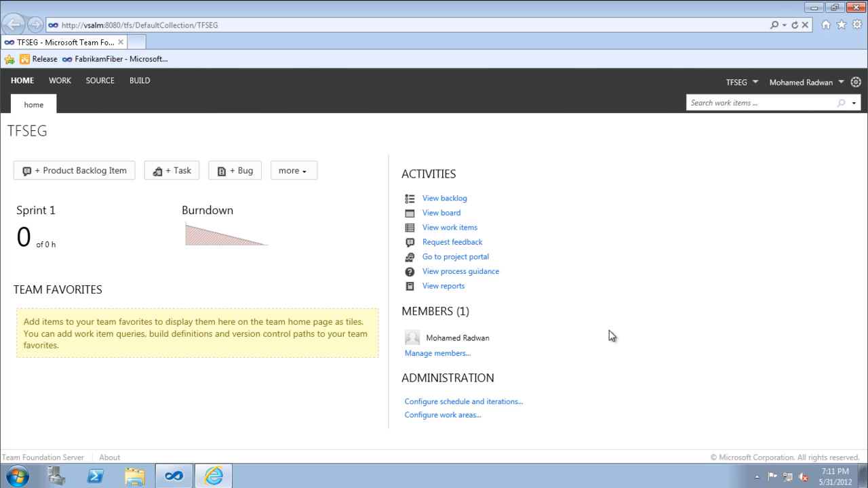
pyautogui.click(857, 87)
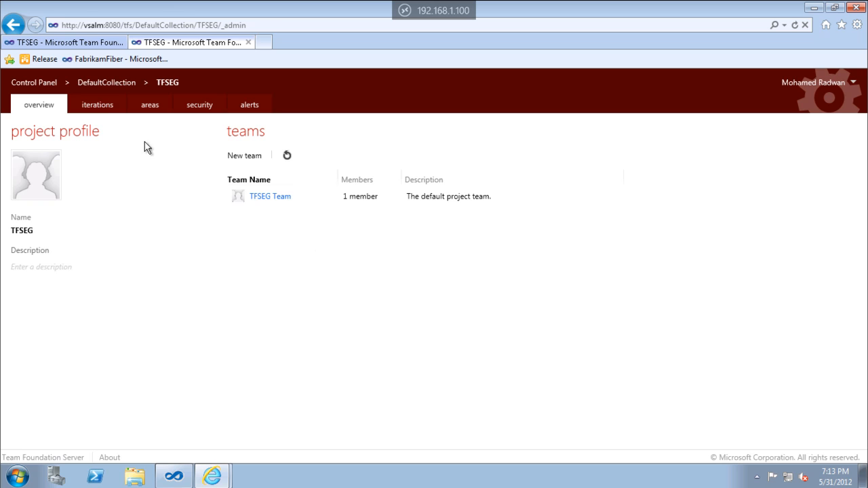
# Examine which actions are available for the TFSEG root iteration and the TFSEG root area.
pyautogui.click(103, 117)
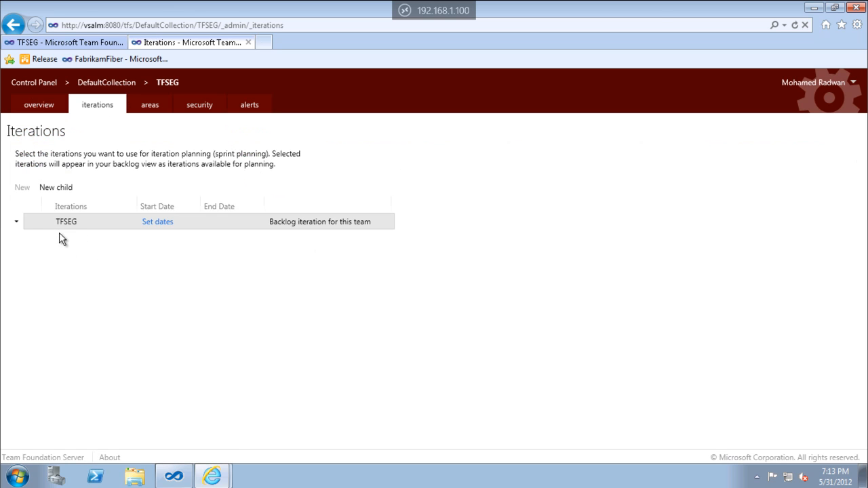
pyautogui.click(16, 223)
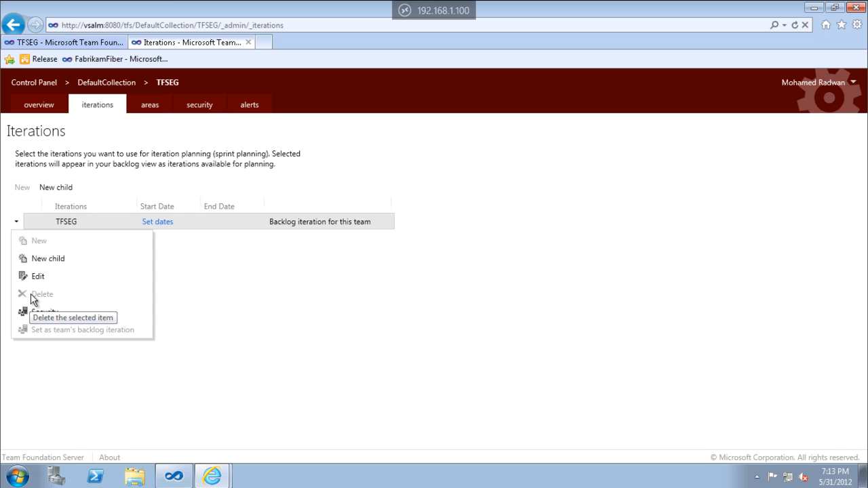
pyautogui.click(145, 109)
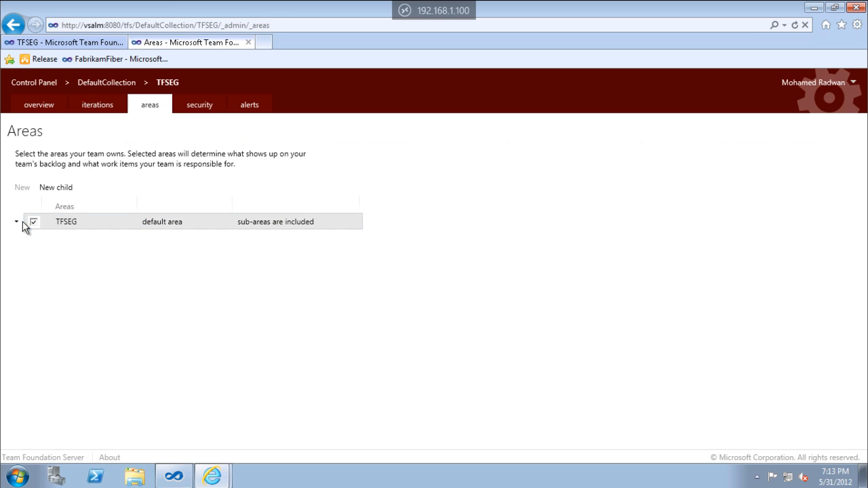
pyautogui.click(17, 223)
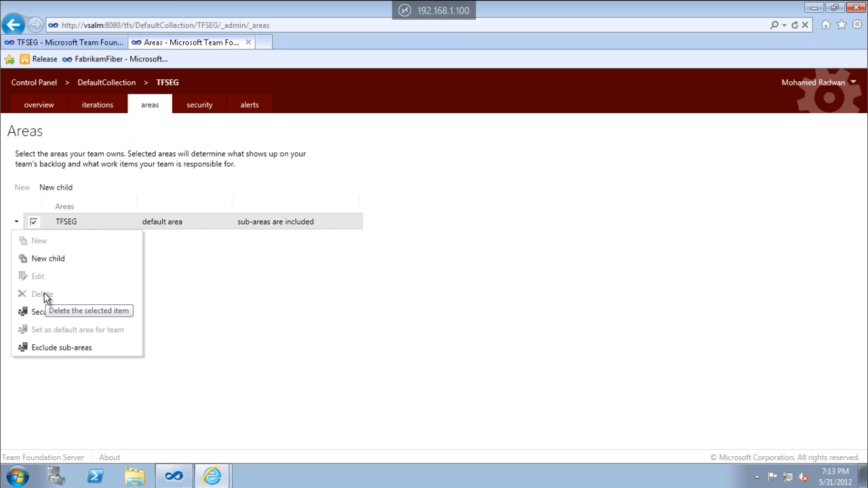
pyautogui.click(207, 276)
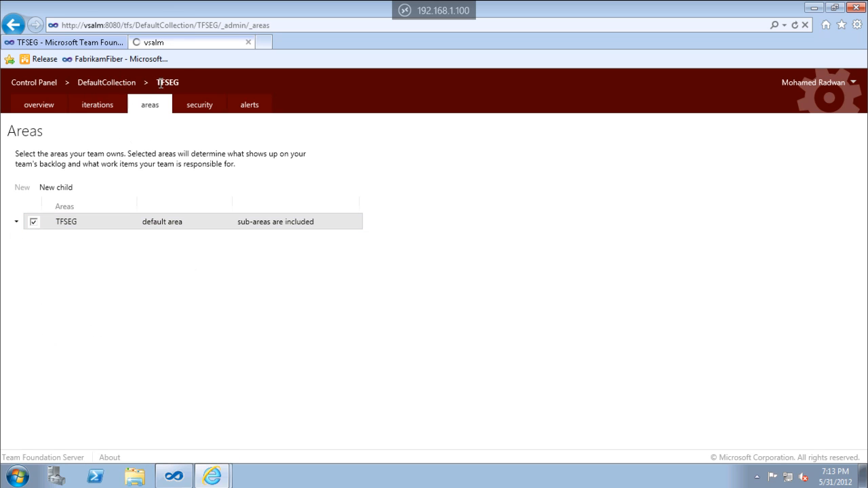
# Try to delete the default TFSEG Team from the project overview.
pyautogui.click(49, 107)
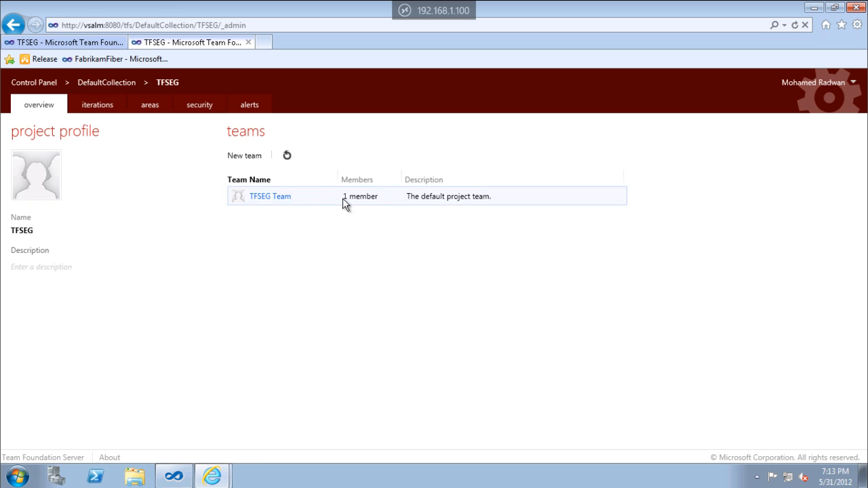
pyautogui.click(222, 197)
pyautogui.click(250, 217)
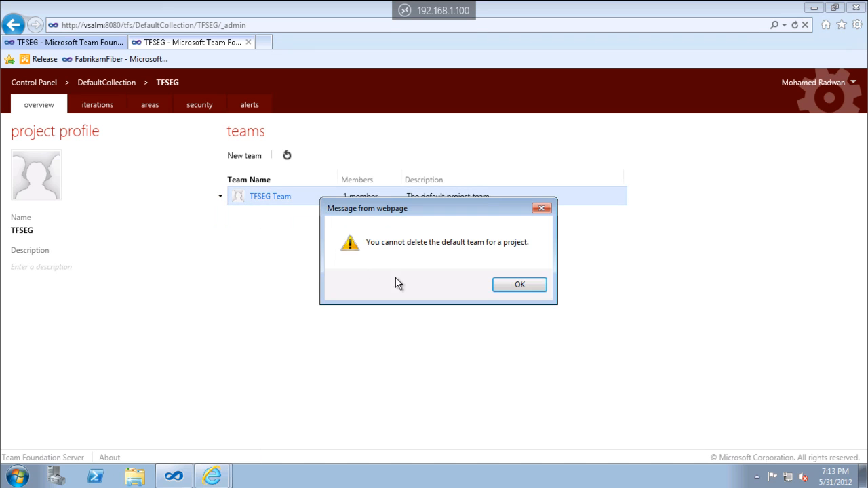
pyautogui.click(500, 287)
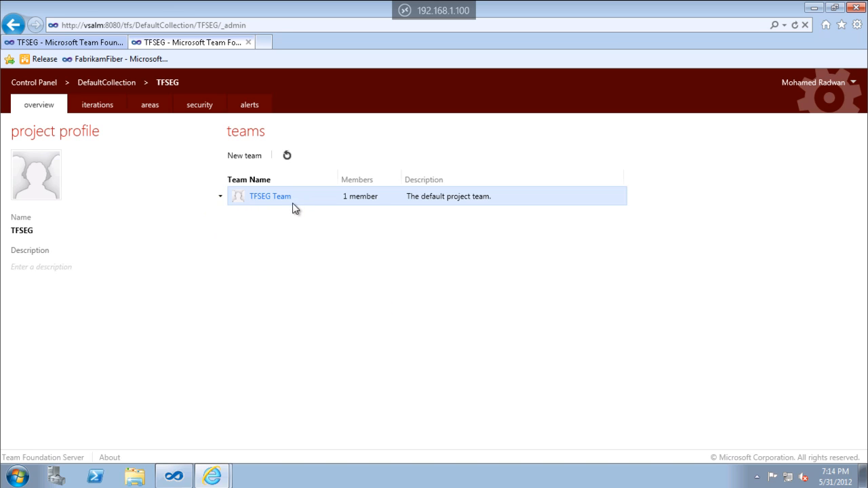
# Try twice to deselect the TFSEG root area for the team, reloading the Areas page each time.
pyautogui.click(101, 106)
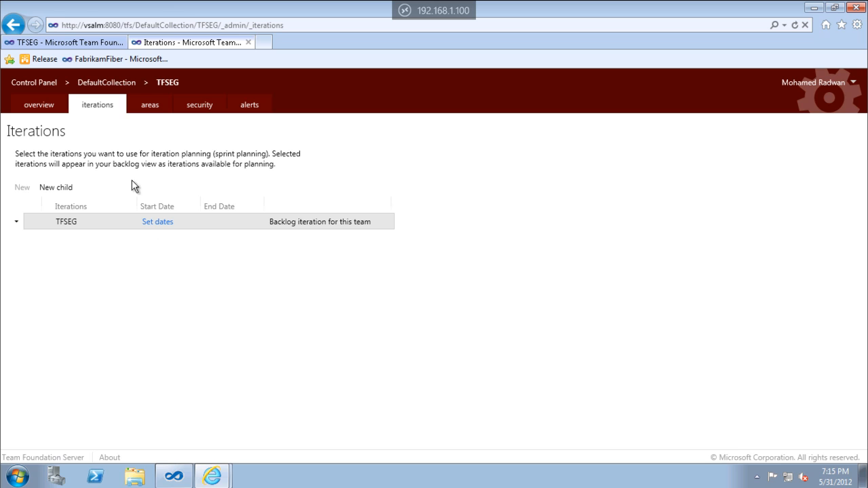
pyautogui.click(154, 107)
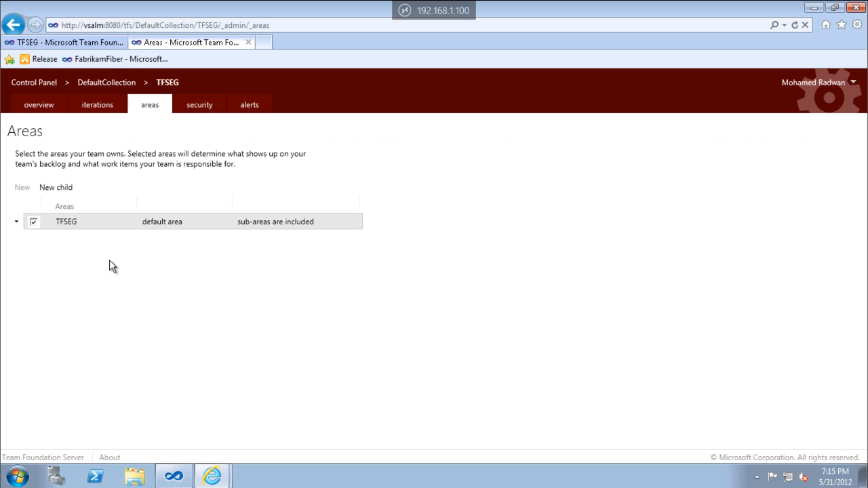
pyautogui.click(33, 224)
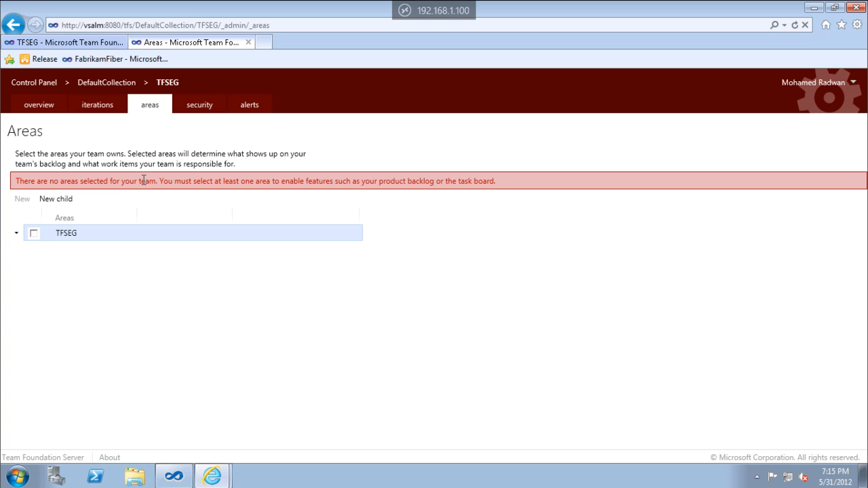
pyautogui.doubleClick(392, 181)
pyautogui.doubleClick(420, 181)
pyautogui.doubleClick(480, 182)
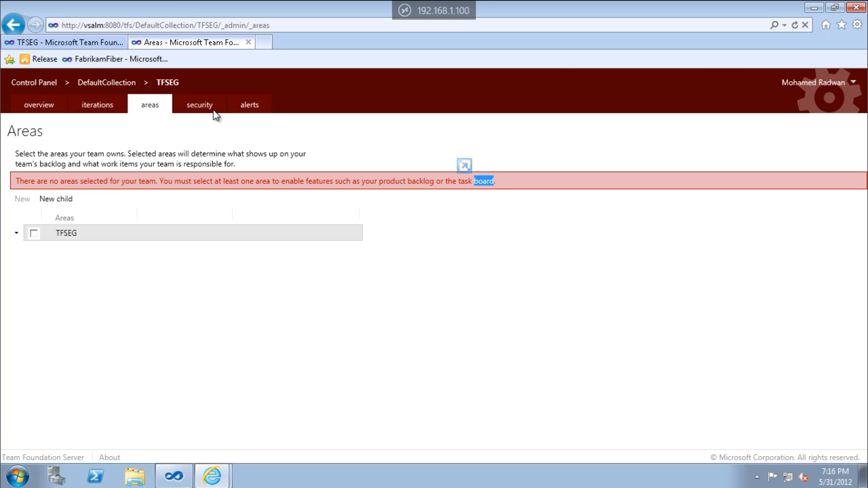
pyautogui.click(795, 26)
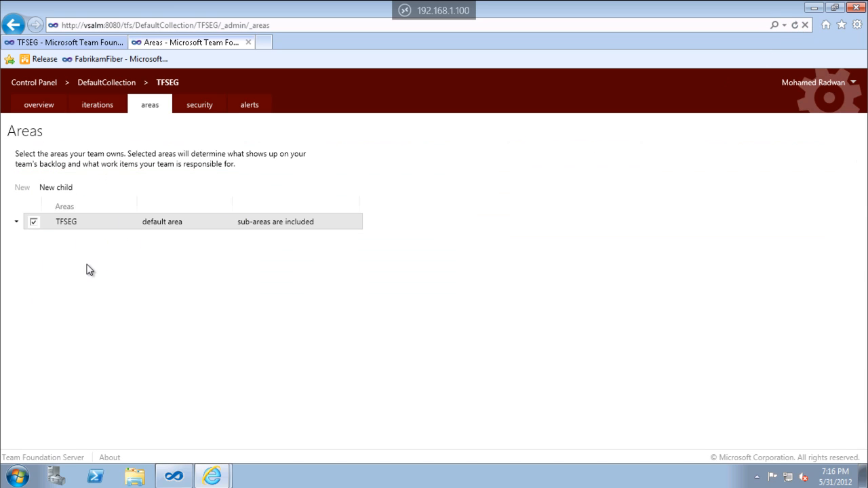
pyautogui.click(34, 222)
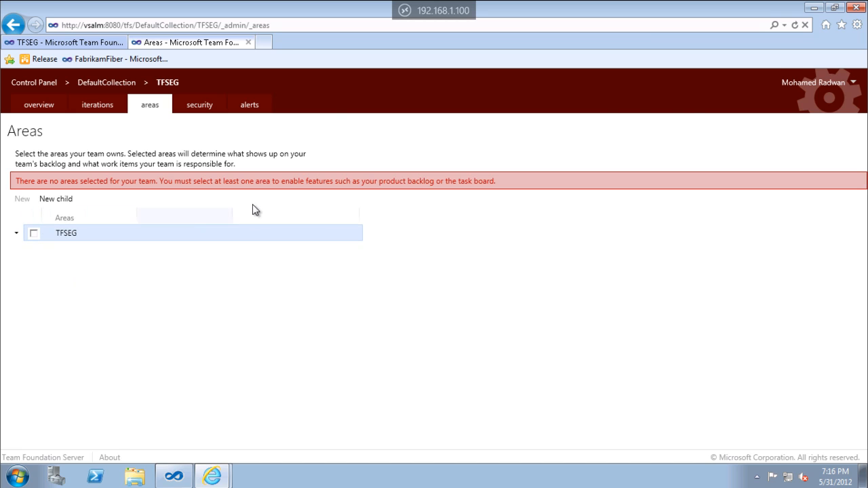
pyautogui.click(794, 25)
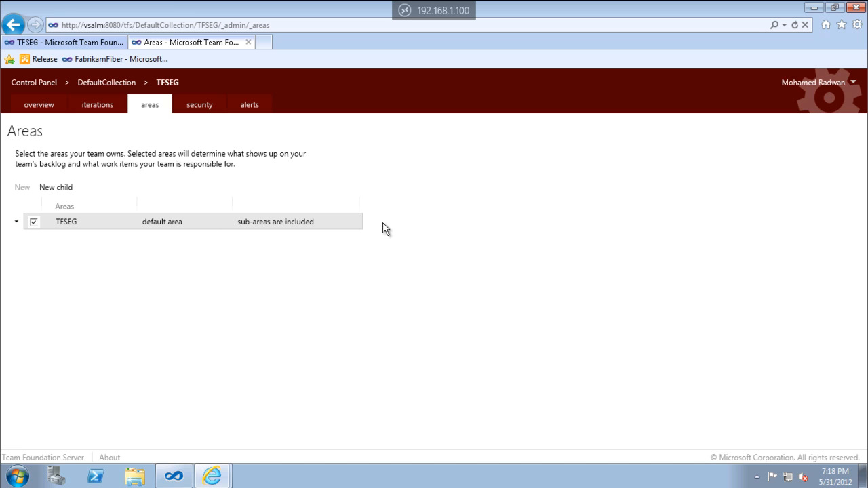
# Reload the TFSEG project home page to check its sprint and burndown tiles, and return to the project administration.
pyautogui.click(86, 46)
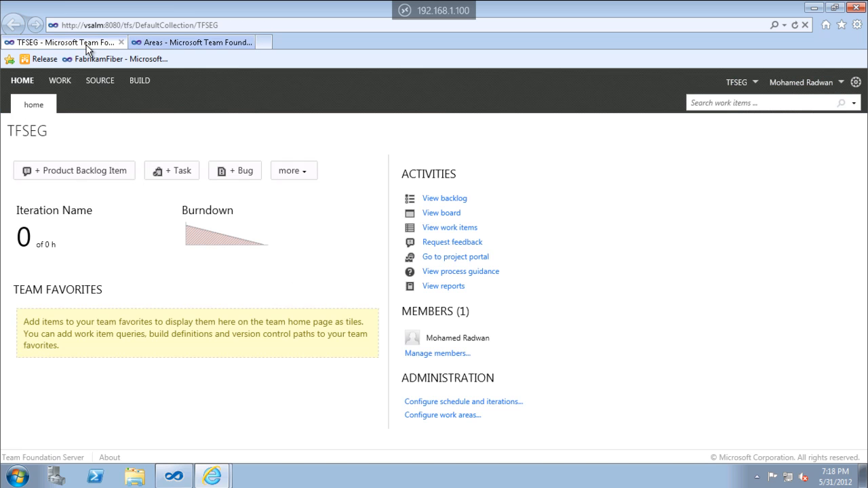
pyautogui.click(794, 24)
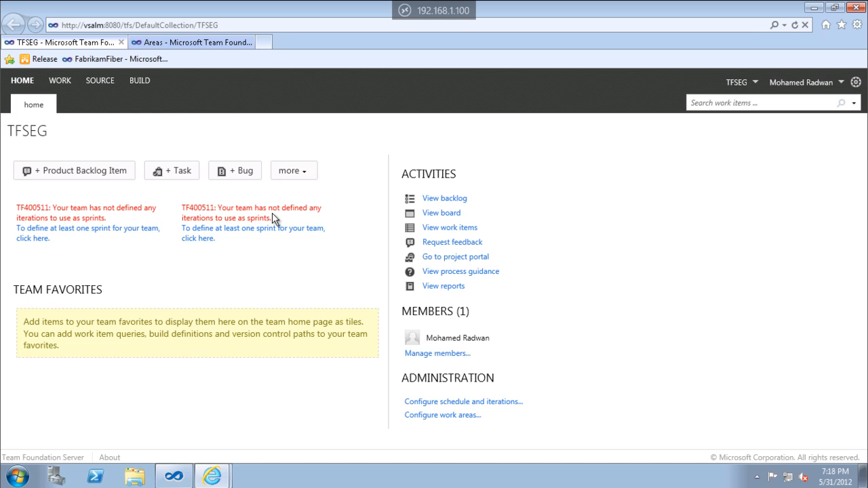
pyautogui.hotkey('ctrl', 'Tab')
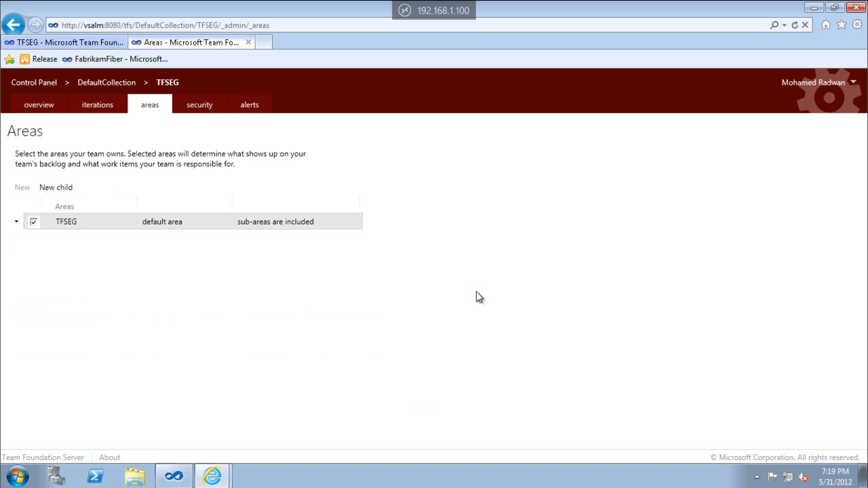
# Create a child iteration named Release 1 under the TFSEG root iteration, without dates.
pyautogui.click(92, 109)
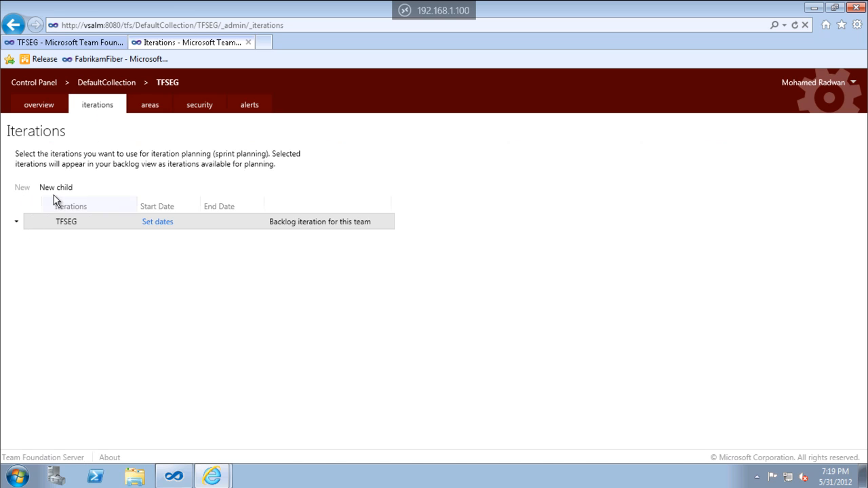
pyautogui.click(60, 190)
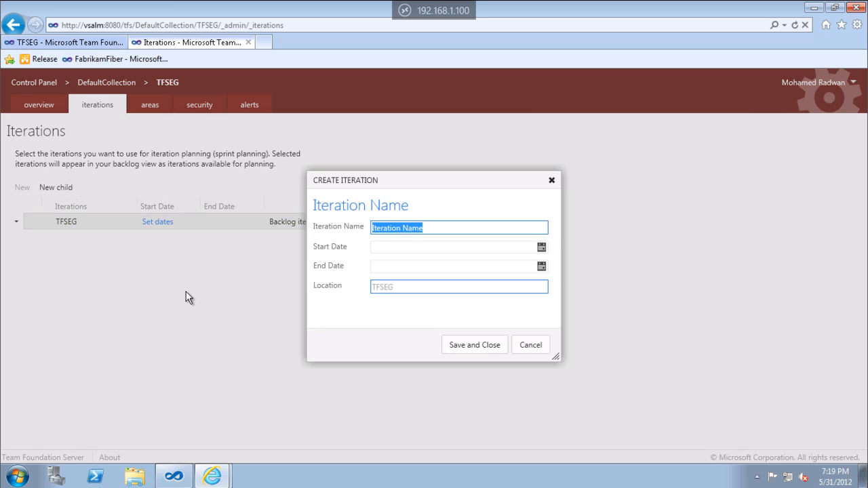
pyautogui.write('Release 1')
pyautogui.press('Return')
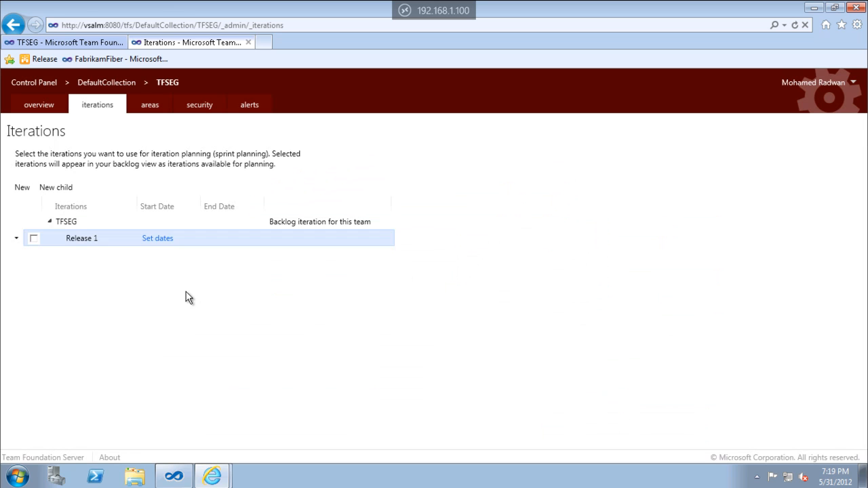
# Create a child iteration named Sprint 1 under Release 1, without dates.
pyautogui.click(68, 194)
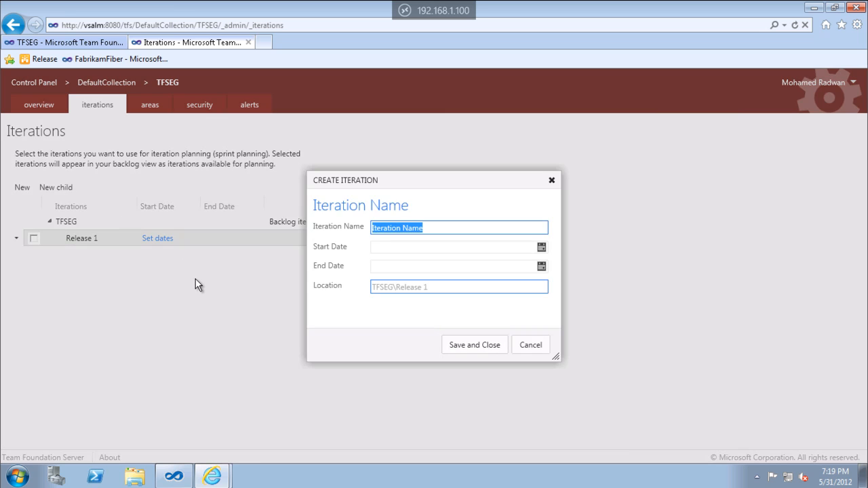
pyautogui.write('Sprint 1')
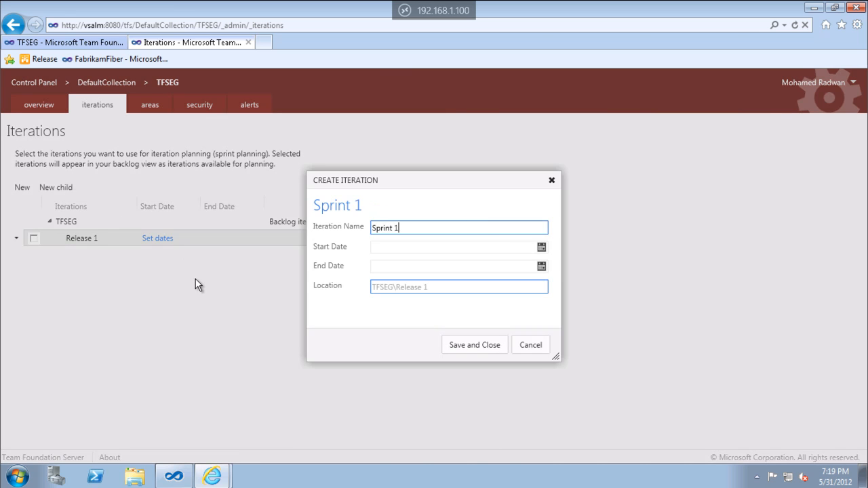
pyautogui.press('Return')
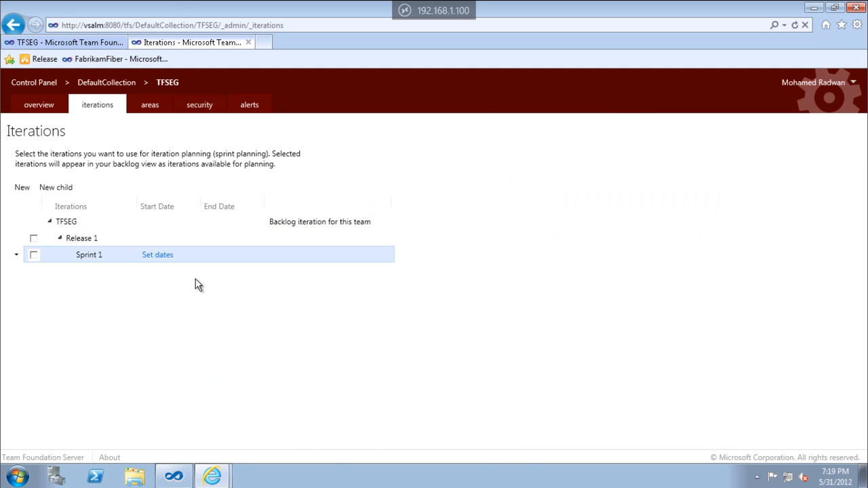
# Create a second child iteration under Release 1 named Sprint 2, leaving its dates empty.
pyautogui.click(78, 240)
pyautogui.click(67, 192)
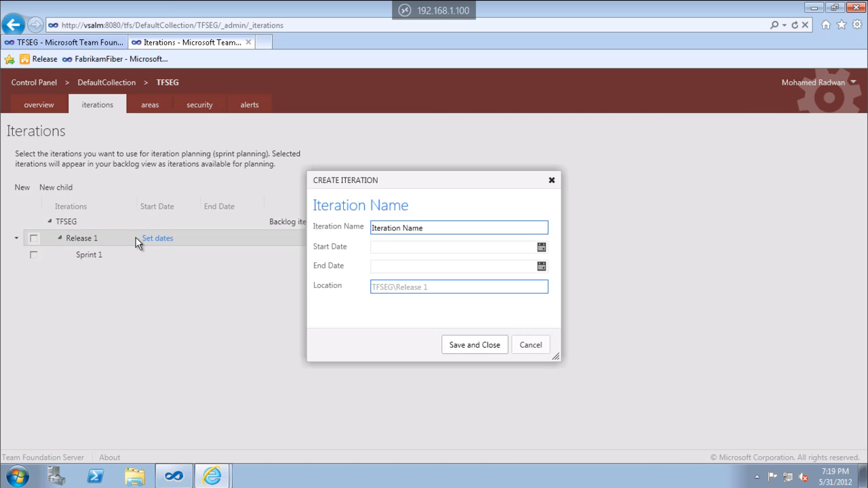
pyautogui.write('Sprint ')
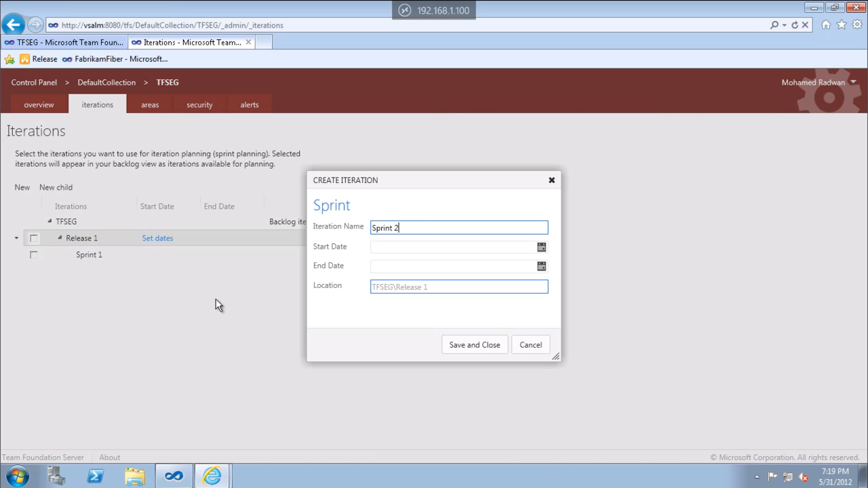
pyautogui.write('2')
pyautogui.press('Return')
# Create a third child iteration under Release 1 named Sprint 3, leaving its dates empty.
pyautogui.click(80, 241)
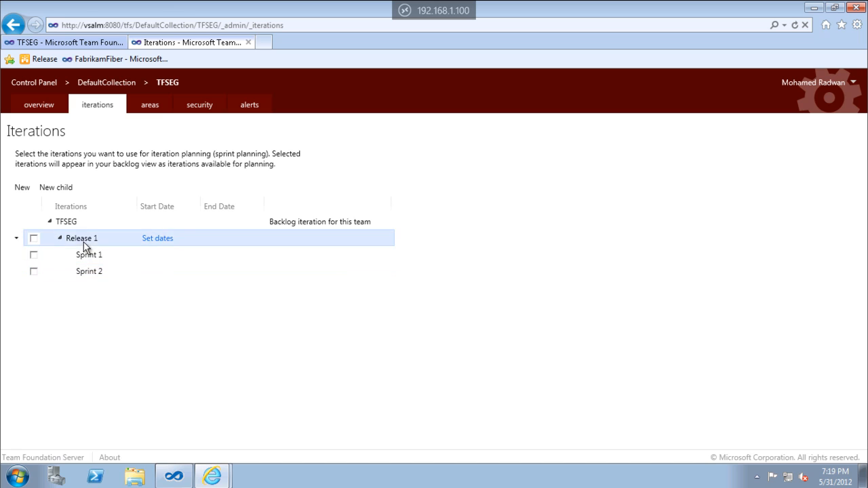
pyautogui.click(68, 192)
pyautogui.write('Sprint 3')
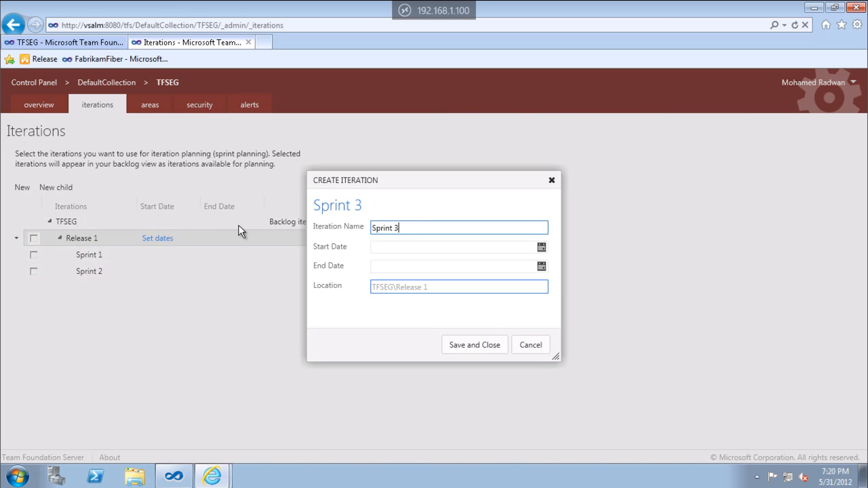
pyautogui.press('Return')
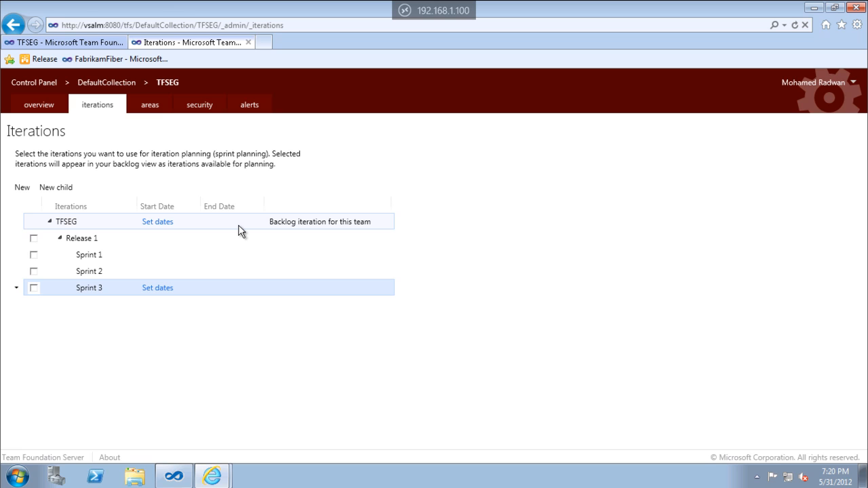
# Create a child iteration named Release 2 under the TFSEG root iteration, without dates.
pyautogui.click(75, 226)
pyautogui.click(56, 187)
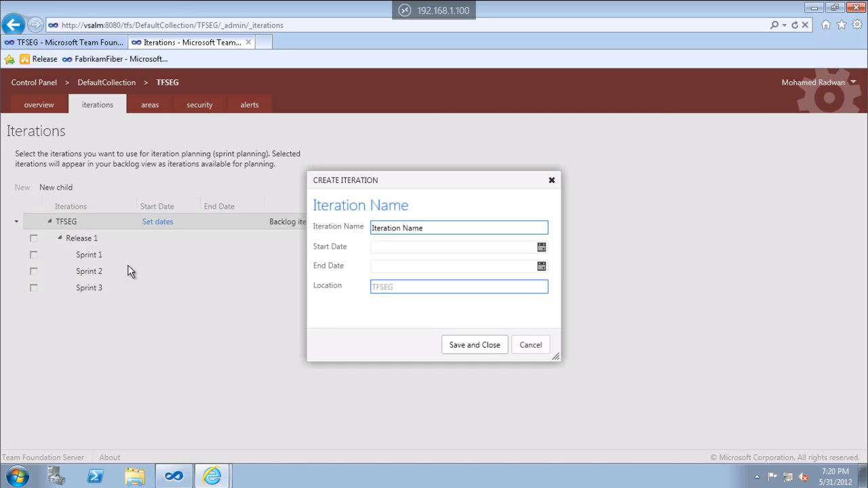
pyautogui.write('Release')
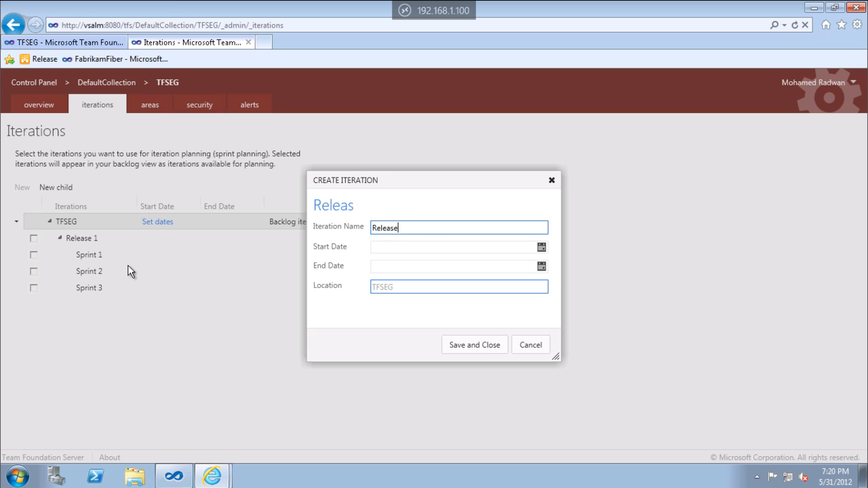
pyautogui.write(' 2')
pyautogui.press('Return')
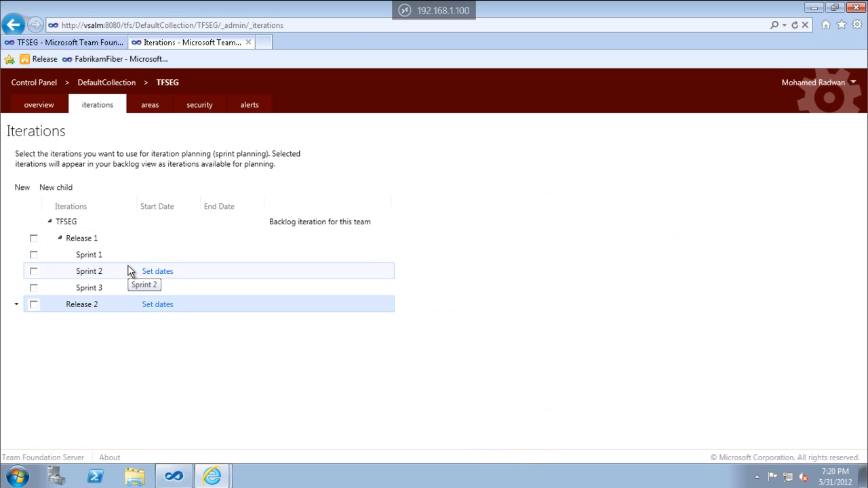
# Select Sprint 1 for the team's iteration planning and reload the TFSEG home page to check its sprint and burndown tiles.
pyautogui.click(34, 255)
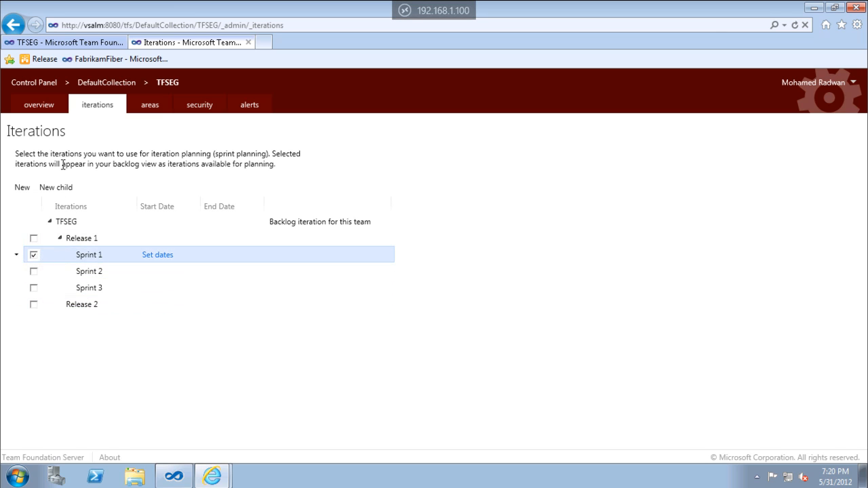
pyautogui.click(90, 44)
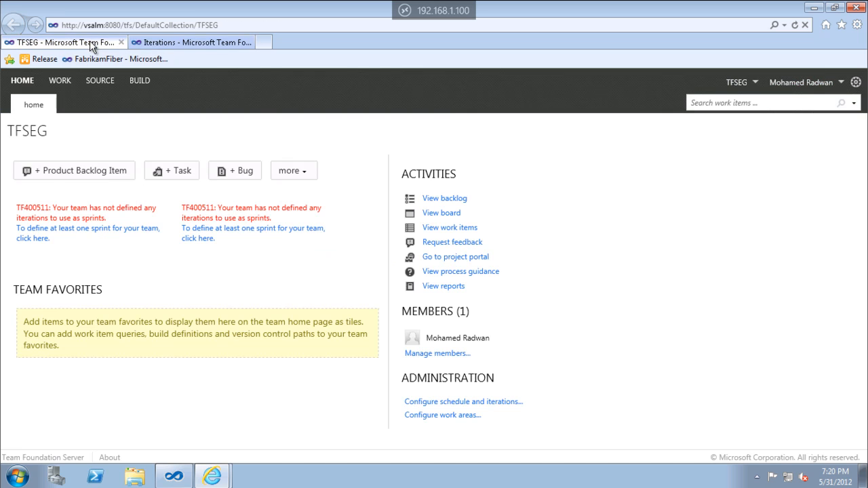
pyautogui.click(794, 25)
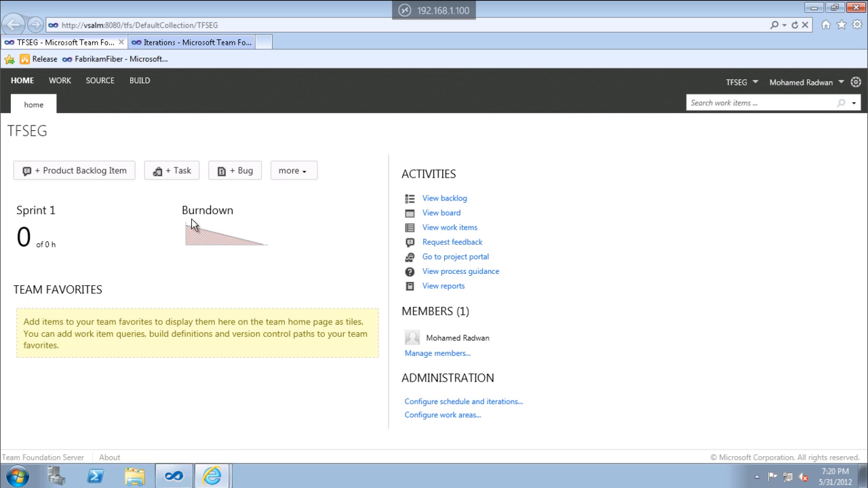
pyautogui.moveTo(260, 234)
# Return to the iterations administration and also select Sprint 2 and Sprint 3 for the team's sprint planning.
pyautogui.click(215, 45)
pyautogui.click(33, 271)
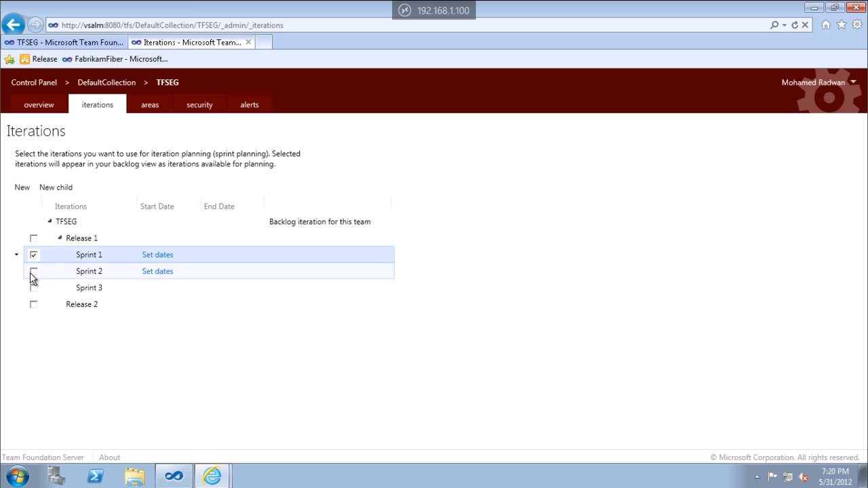
pyautogui.click(33, 271)
pyautogui.click(33, 287)
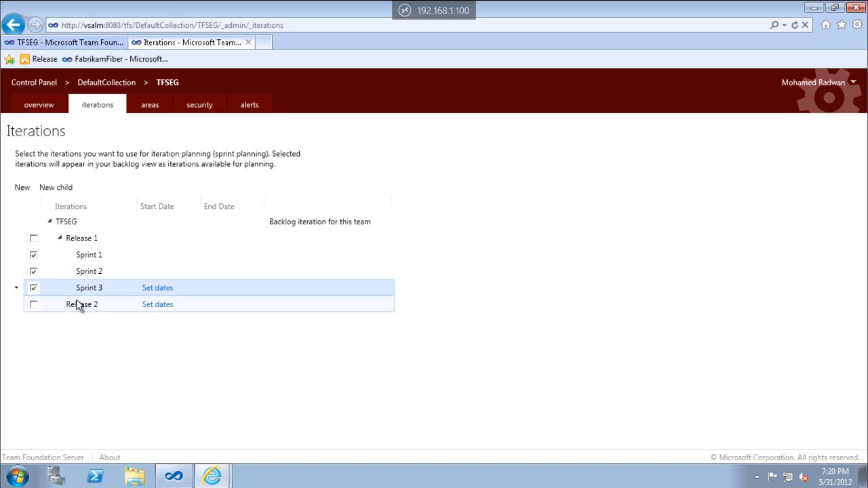
# Reload the TFSEG home page and open the product backlog to review its current and future sprints.
pyautogui.click(98, 43)
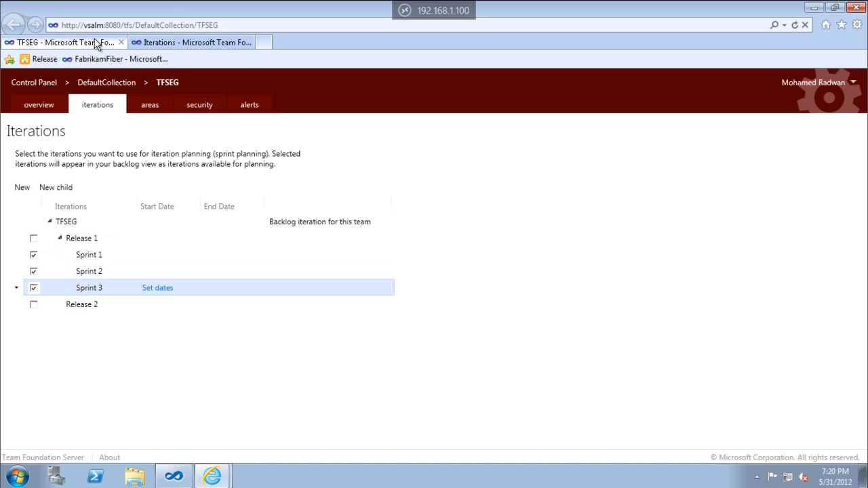
pyautogui.click(794, 24)
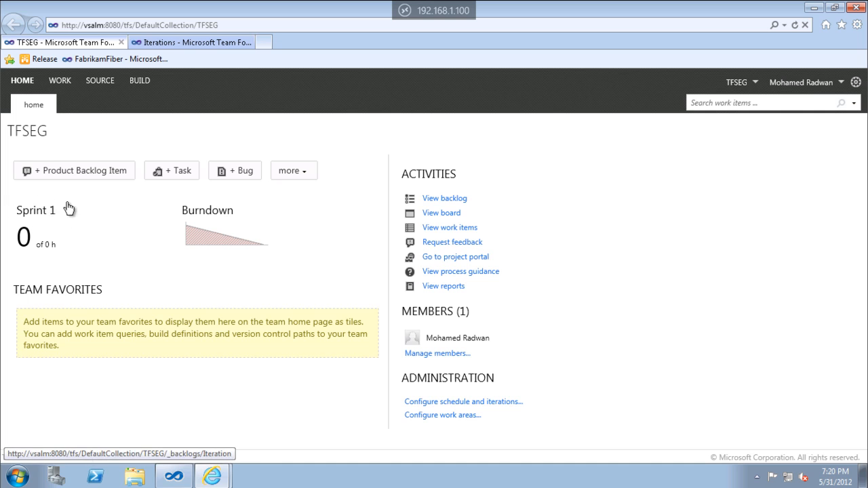
pyautogui.click(65, 84)
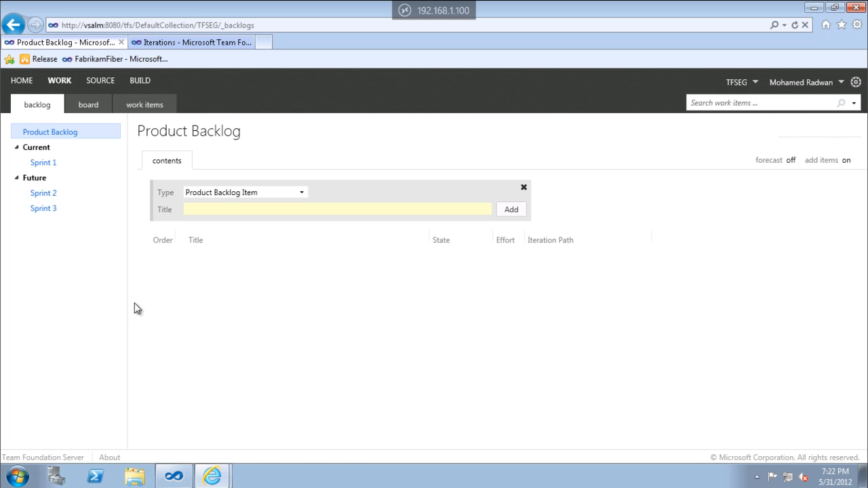
# Return to the iterations administration and set Sprint 1's dates to 4/10/2012 through 4/17/2012.
pyautogui.click(190, 42)
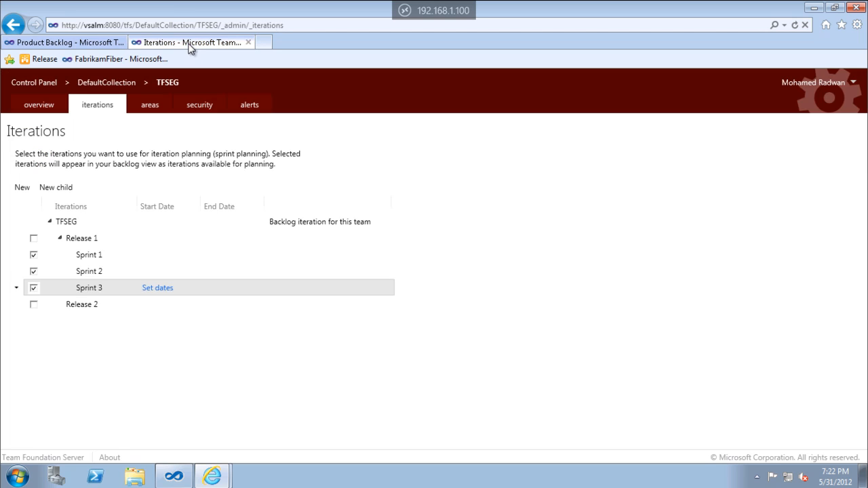
pyautogui.click(103, 255)
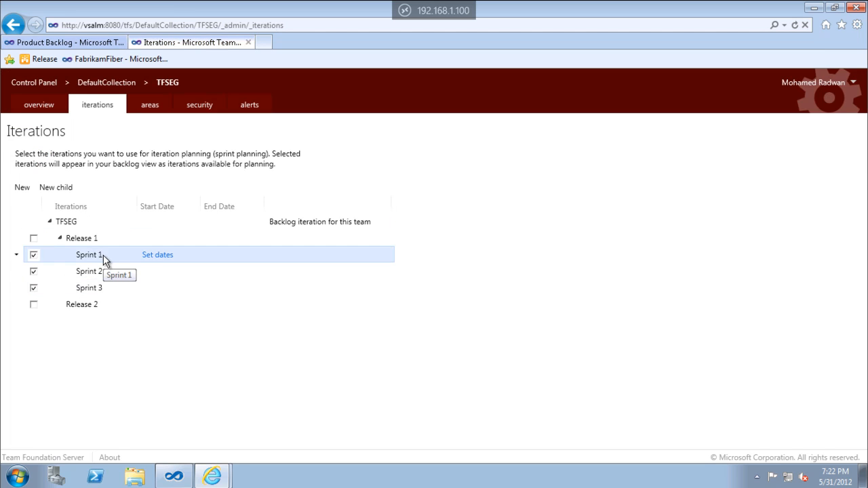
pyautogui.click(154, 257)
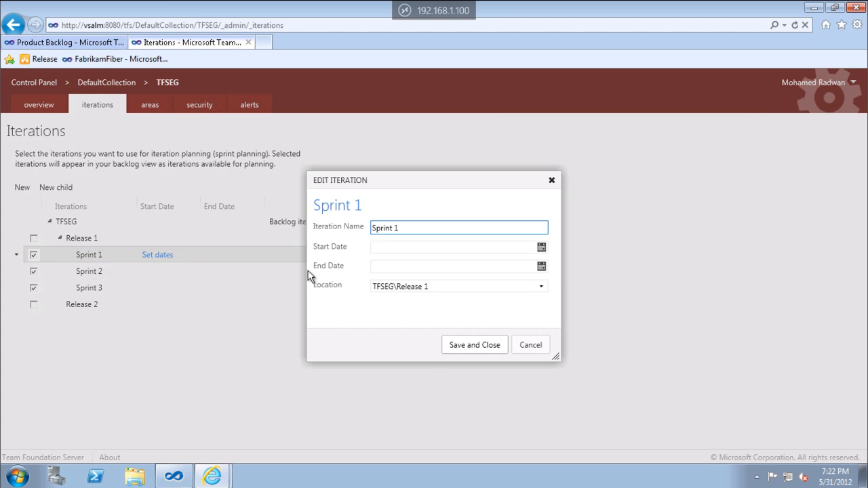
pyautogui.click(540, 247)
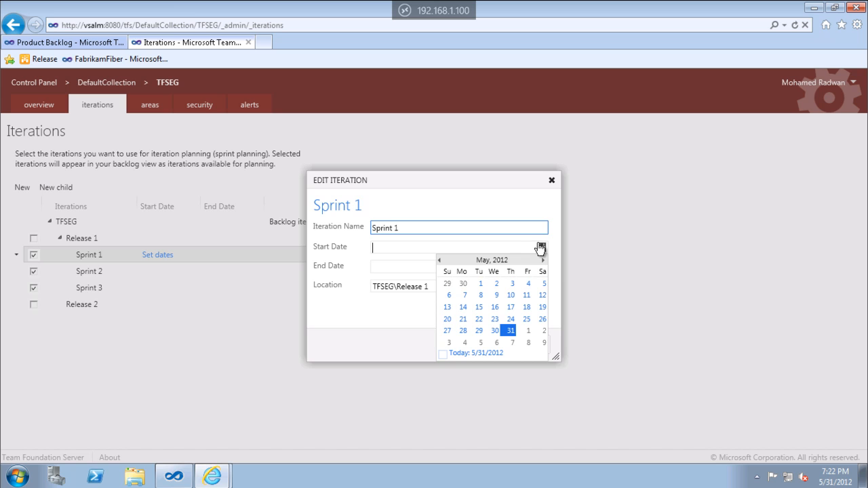
pyautogui.click(439, 260)
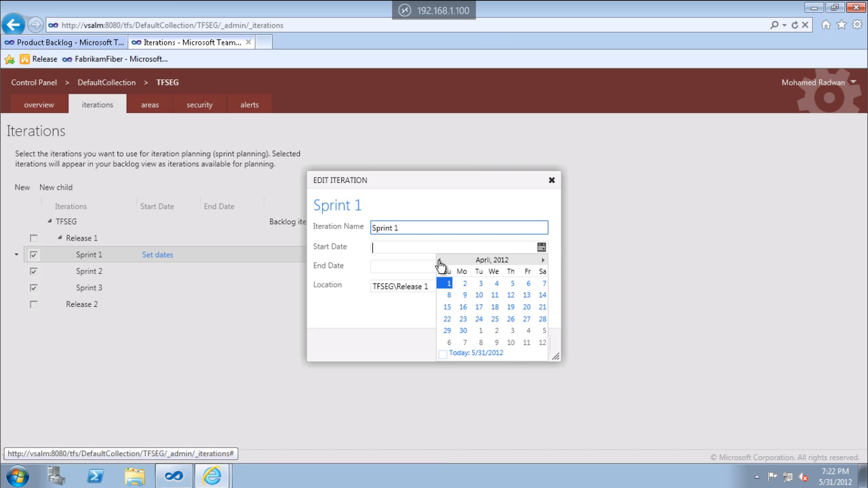
pyautogui.click(479, 295)
pyautogui.click(541, 266)
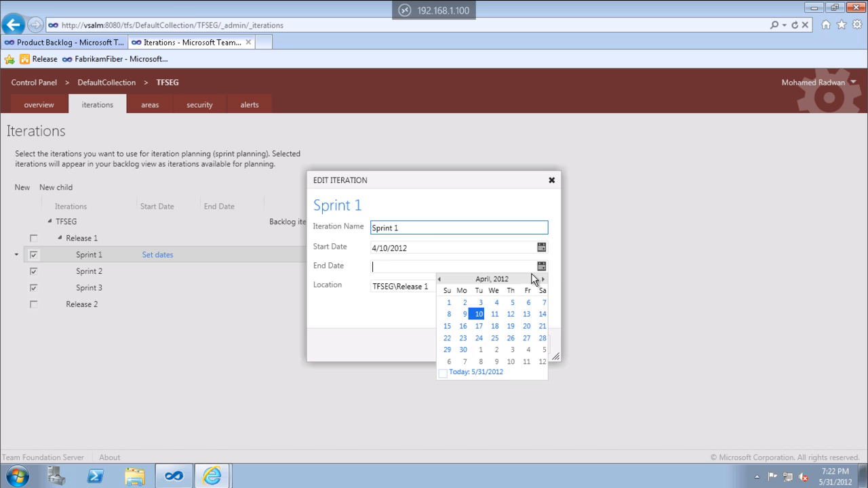
pyautogui.click(479, 327)
pyautogui.click(474, 345)
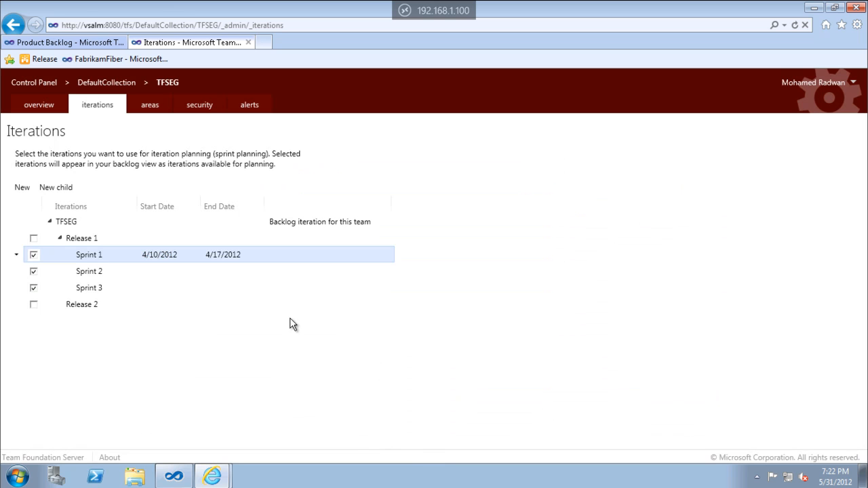
# Set Sprint 2's start date to 5/24/2012 and its end date to 6/21/2012, and save.
pyautogui.click(167, 272)
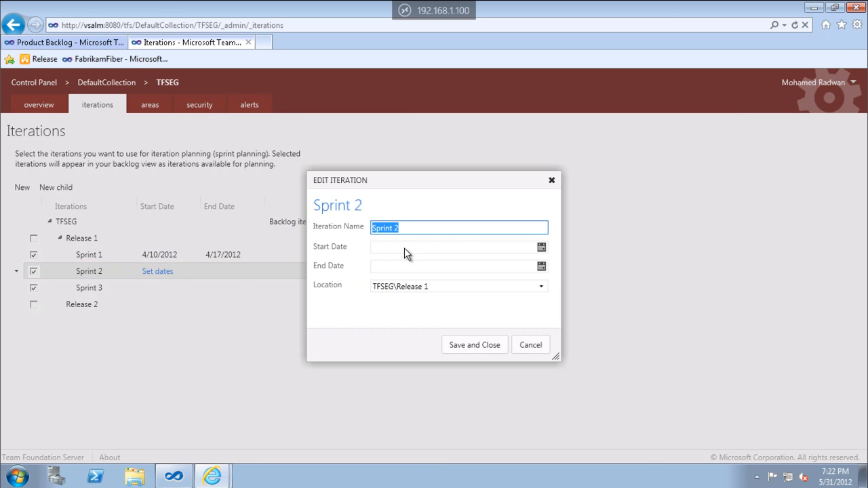
pyautogui.click(541, 247)
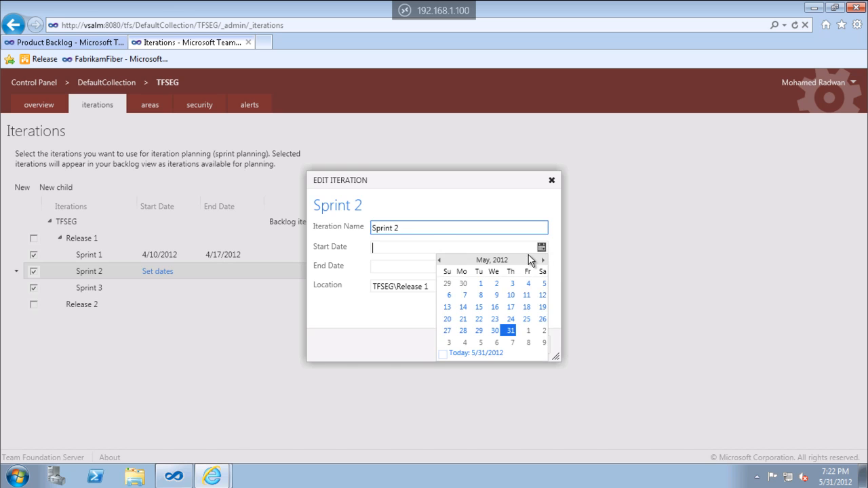
pyautogui.click(511, 319)
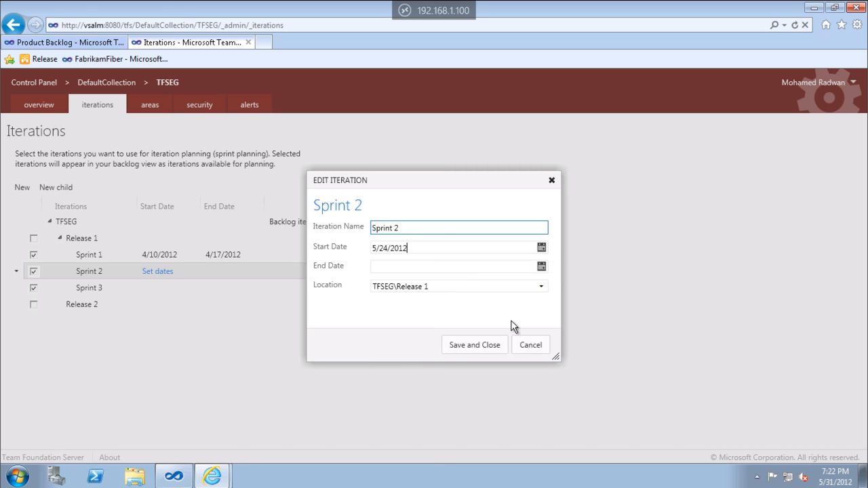
pyautogui.click(541, 268)
pyautogui.click(542, 280)
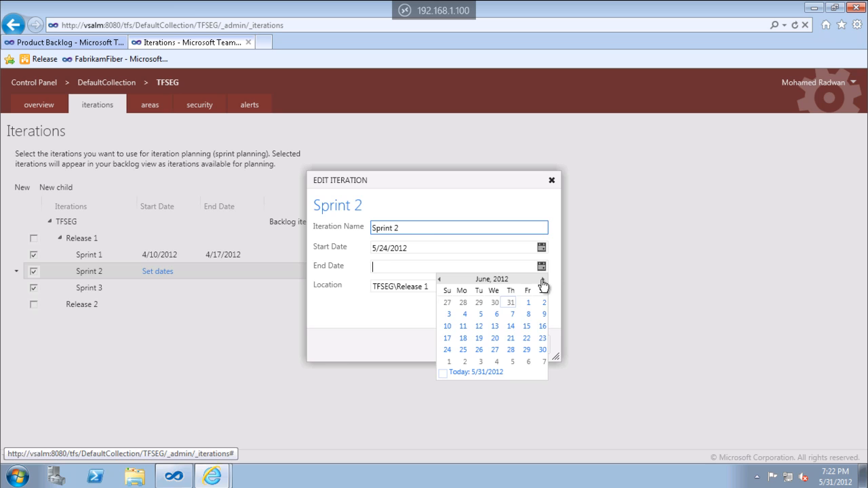
pyautogui.click(510, 337)
pyautogui.click(474, 345)
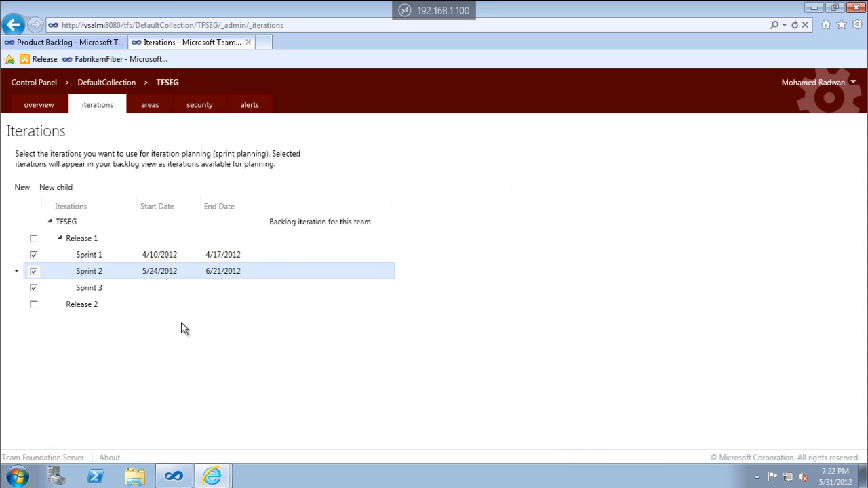
# Set Sprint 3's start date to 6/20/2012 and its end date to 6/27/2012, and save.
pyautogui.click(158, 288)
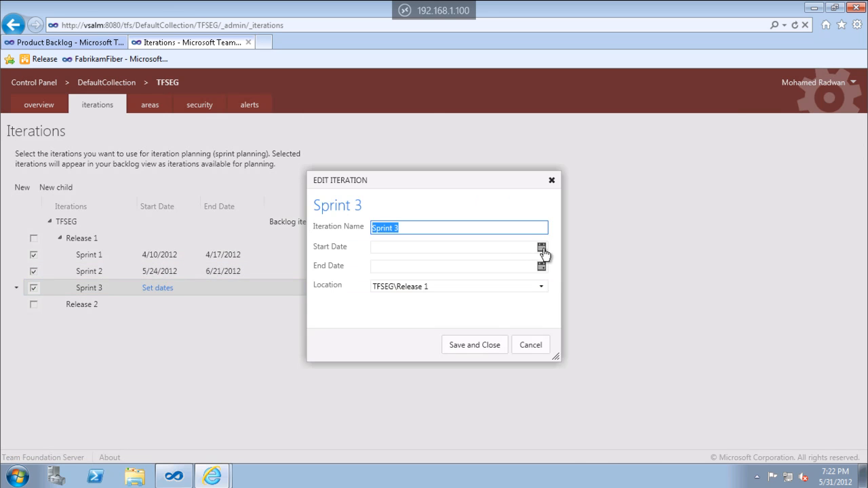
pyautogui.click(542, 248)
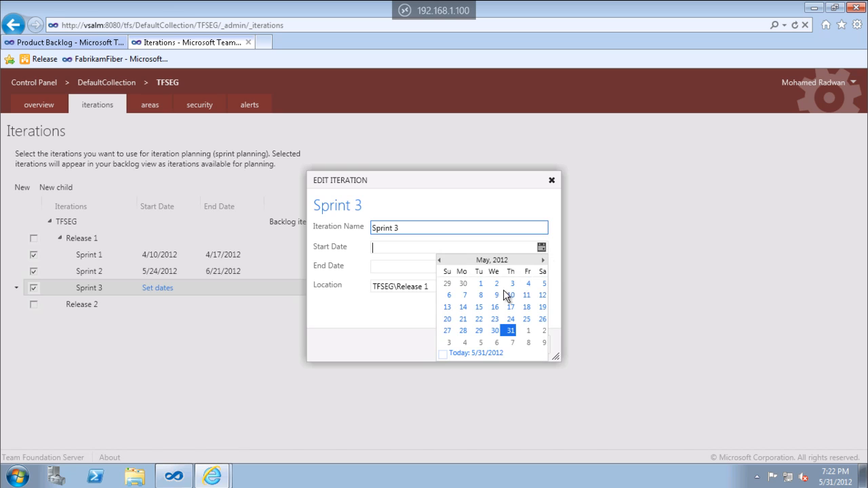
pyautogui.click(543, 261)
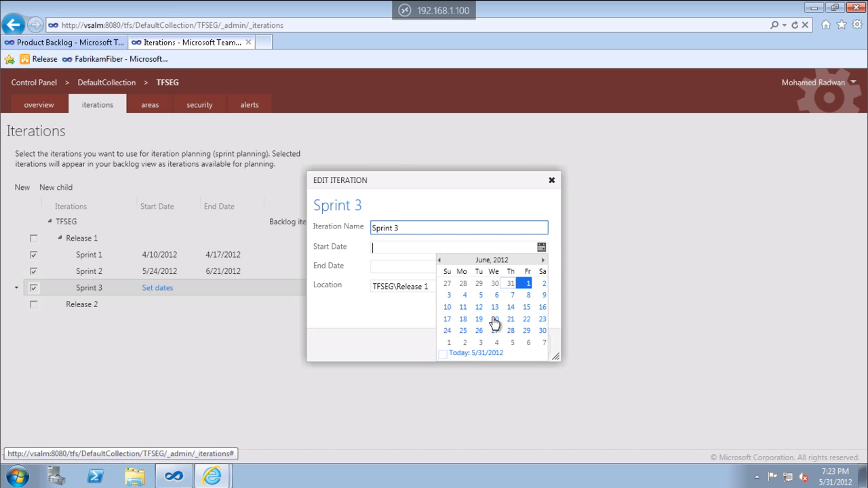
pyautogui.click(495, 319)
pyautogui.click(541, 268)
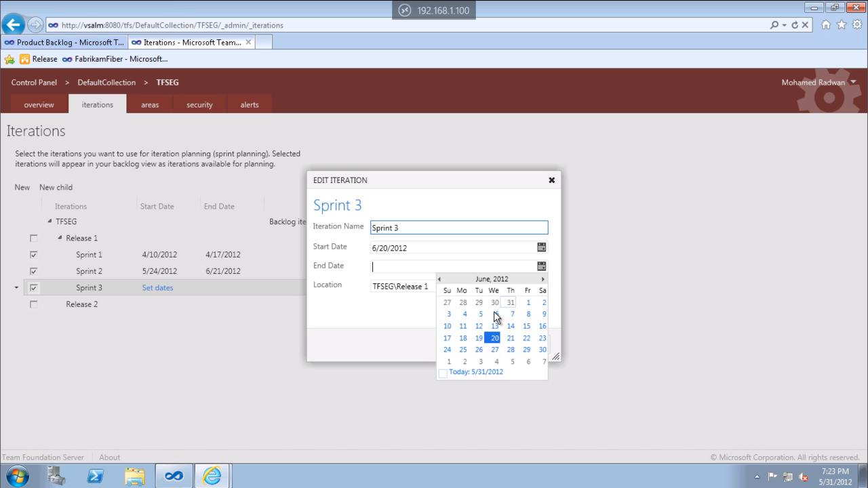
pyautogui.click(495, 350)
pyautogui.click(481, 351)
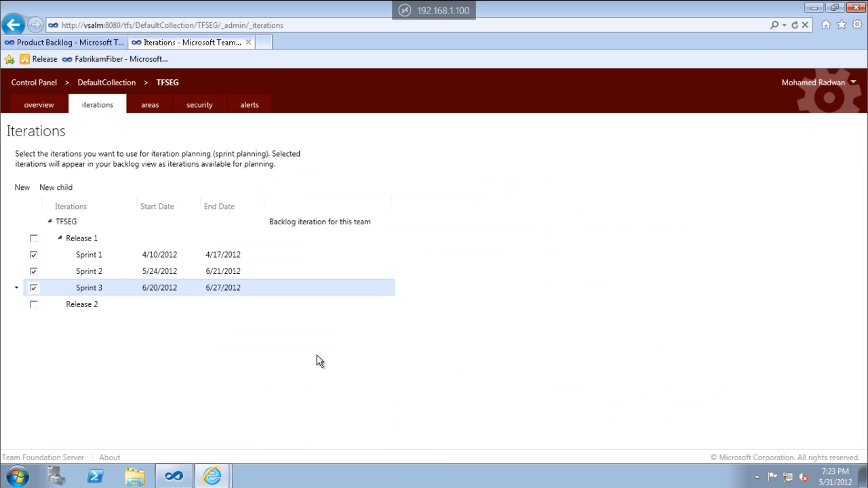
# Reload the product backlog, expand the past sprints to review the sprint grouping, and check the team home page.
pyautogui.click(89, 41)
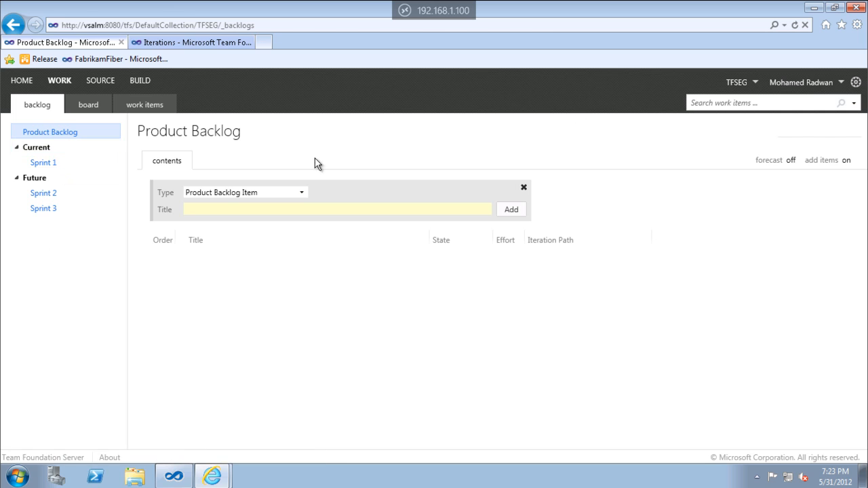
pyautogui.click(794, 27)
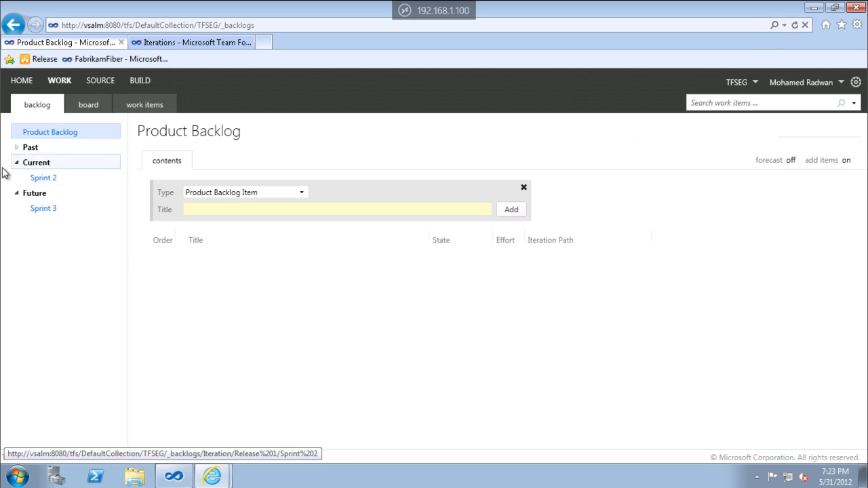
pyautogui.click(17, 148)
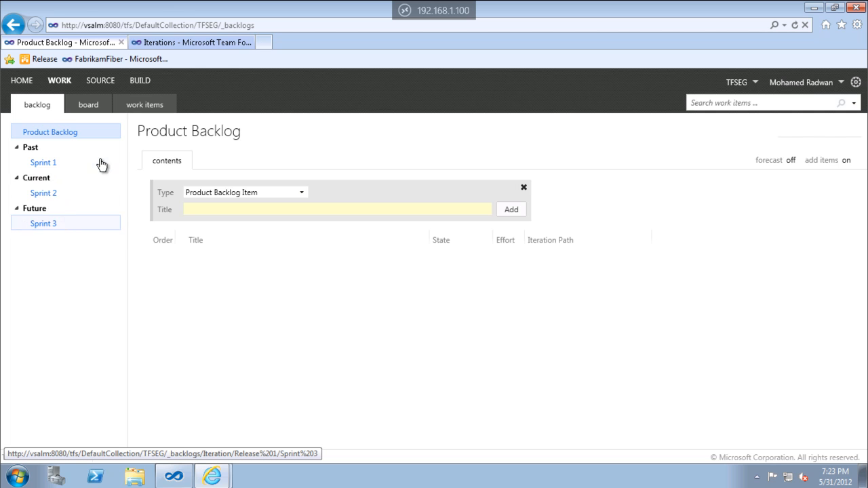
pyautogui.click(20, 89)
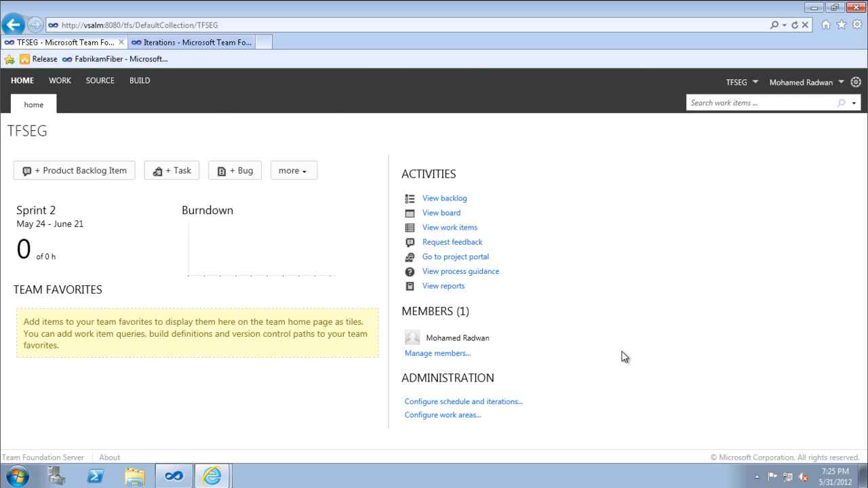
# Return to the iterations administration and deselect Sprint 1, Sprint 2 and Sprint 3 for the project's default team.
pyautogui.click(190, 43)
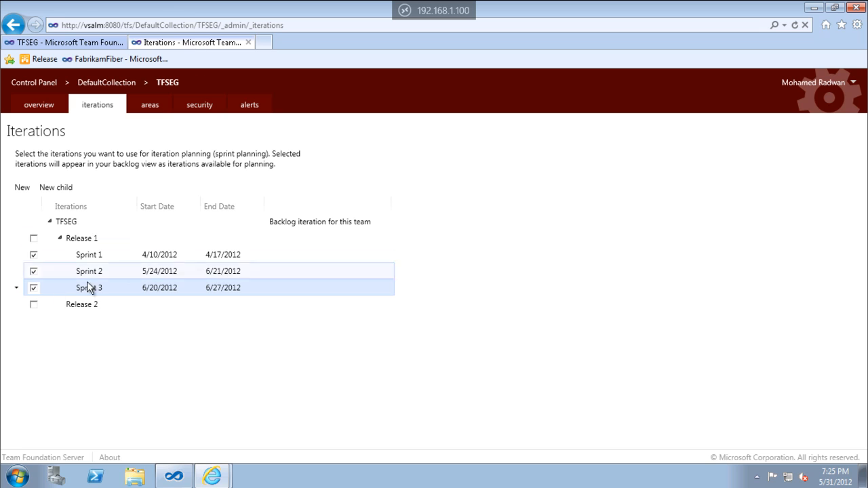
pyautogui.click(34, 255)
pyautogui.click(33, 271)
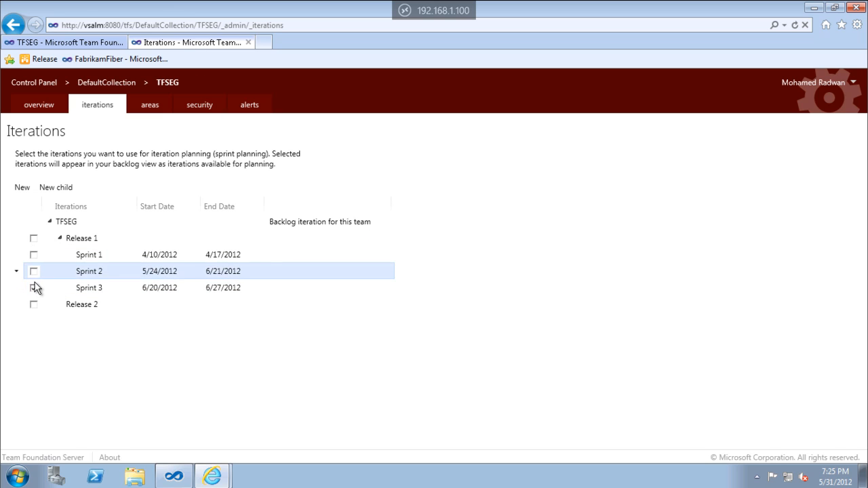
pyautogui.click(33, 288)
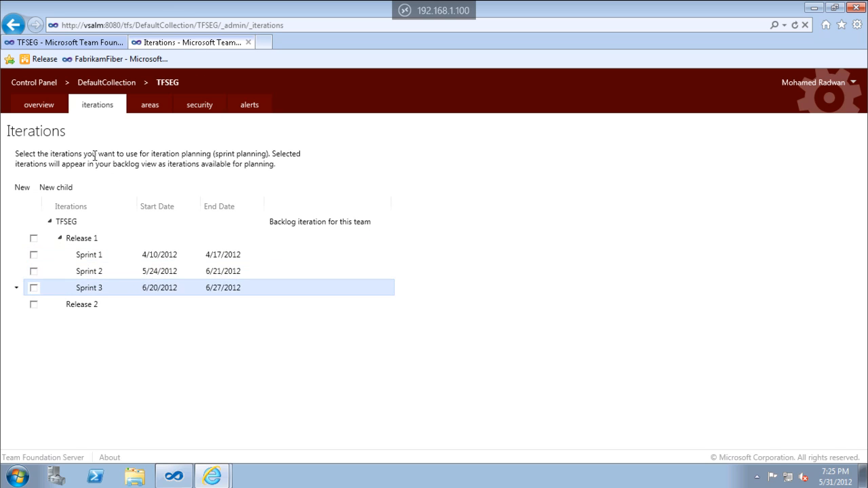
# Create two new teams named Team 1 and Team 2 in the TFSEG project administration.
pyautogui.click(39, 107)
pyautogui.click(251, 163)
pyautogui.write('Team 1')
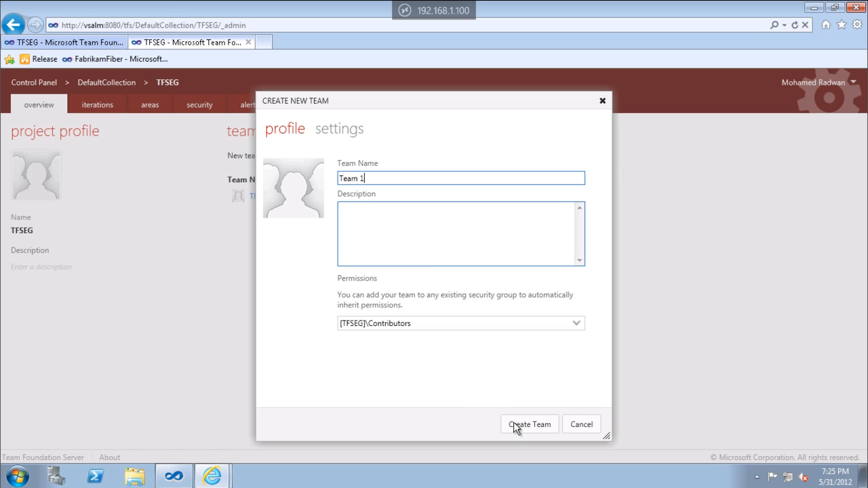
pyautogui.click(515, 426)
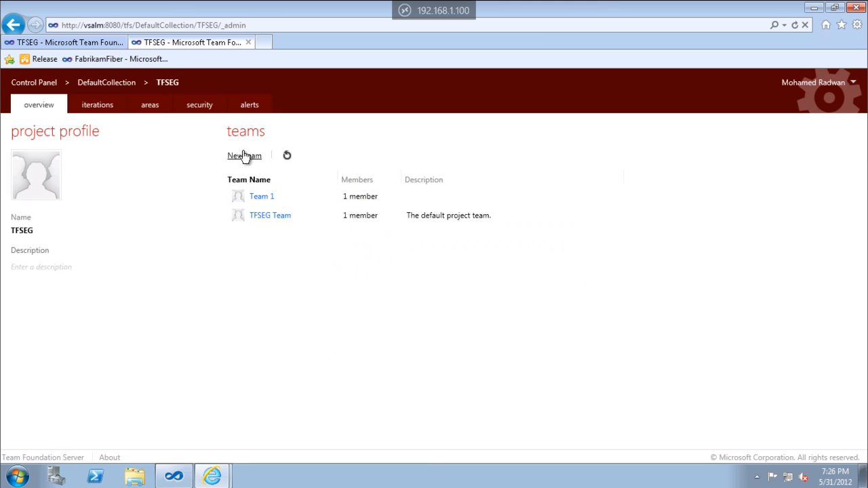
pyautogui.click(244, 156)
pyautogui.write('T')
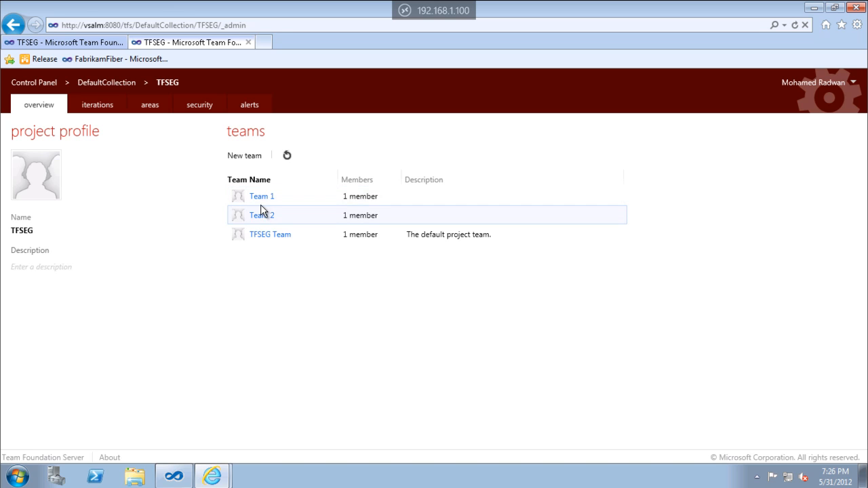
# Open Team 1's administration and add three Windows users as team members, saving the changes.
pyautogui.click(261, 197)
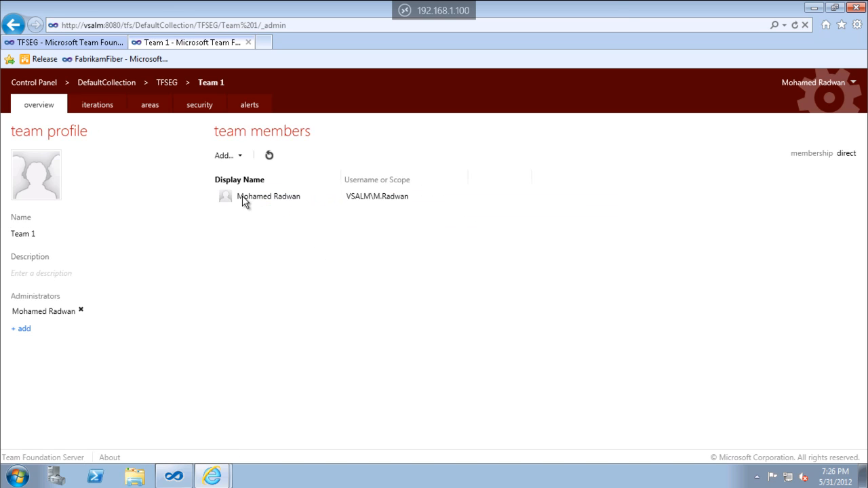
pyautogui.click(225, 156)
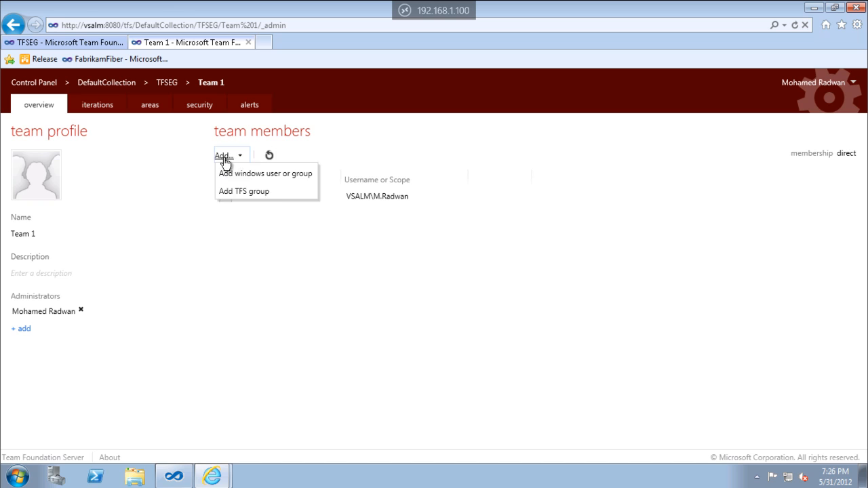
pyautogui.click(277, 175)
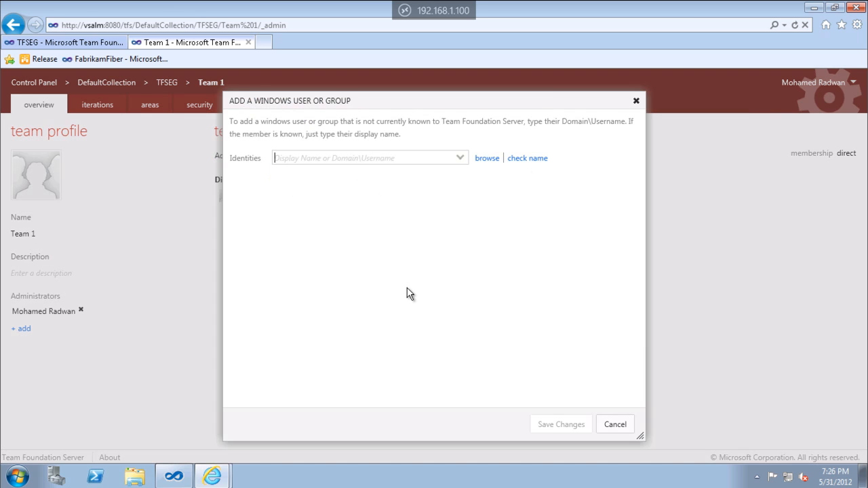
pyautogui.write('Bri')
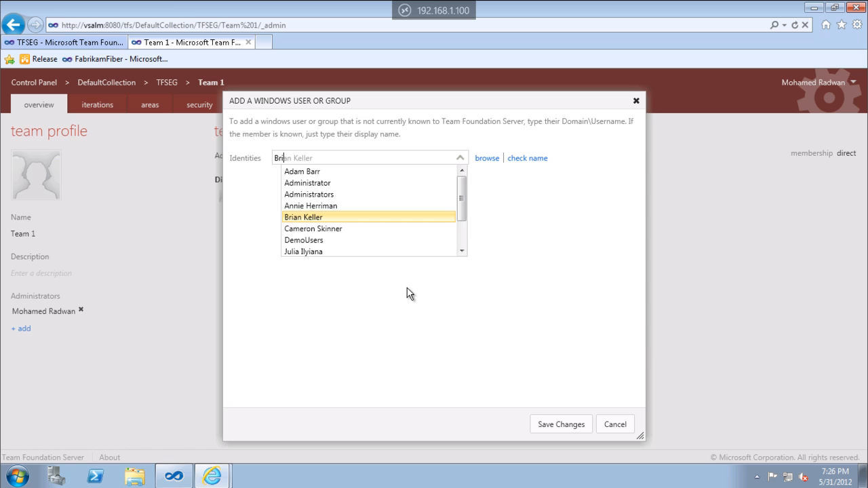
pyautogui.press('Return')
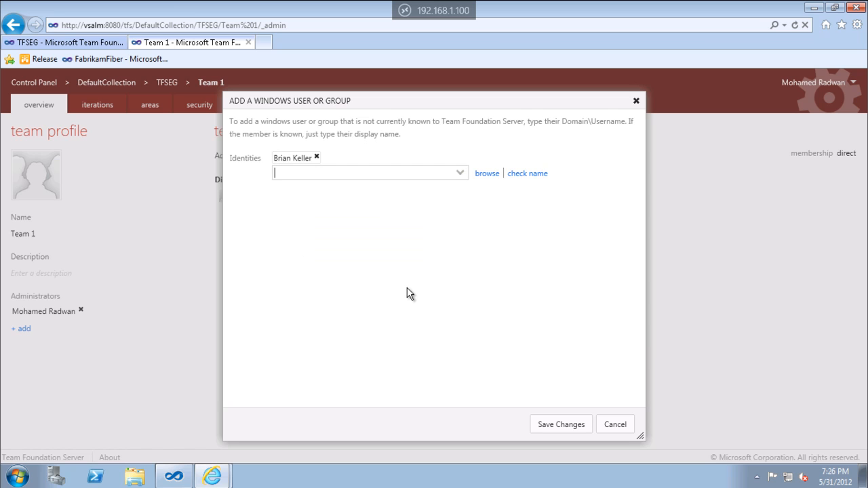
pyautogui.write('lara')
pyautogui.press('Return')
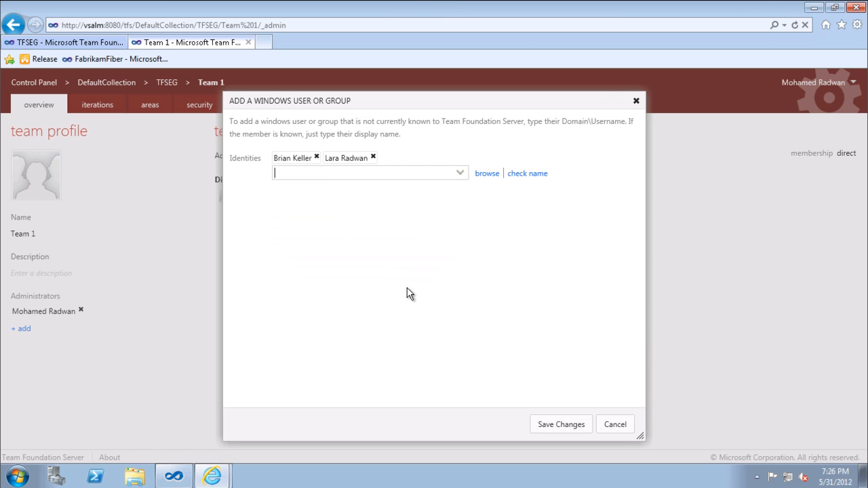
pyautogui.write('se')
pyautogui.press('Return')
pyautogui.click(554, 424)
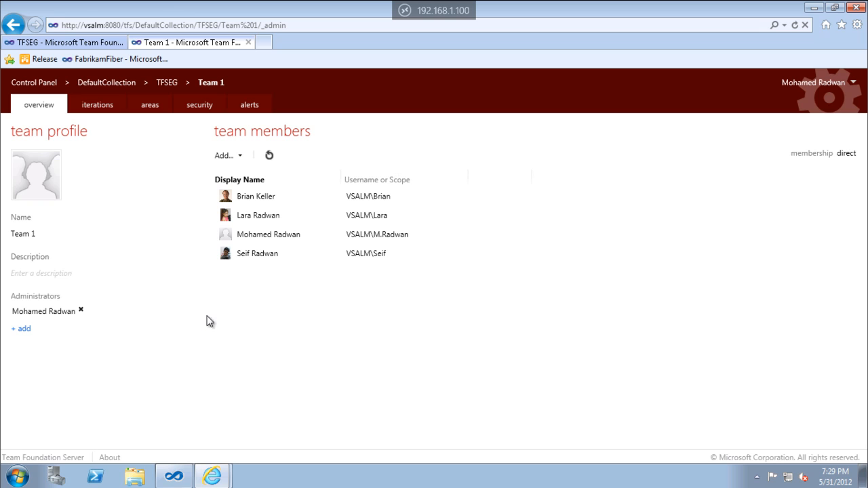
# In Team 1's areas, deselect the Team 1 area and delete both the Team 1 and Team 2 area paths.
pyautogui.click(152, 106)
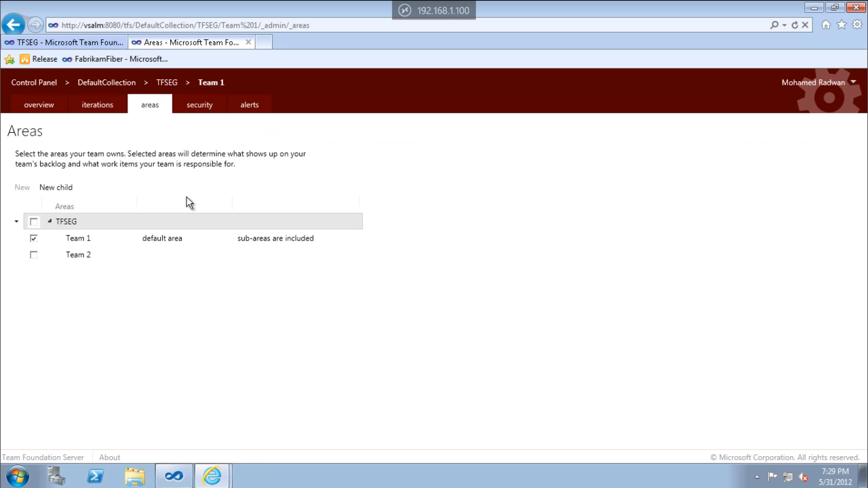
pyautogui.click(34, 240)
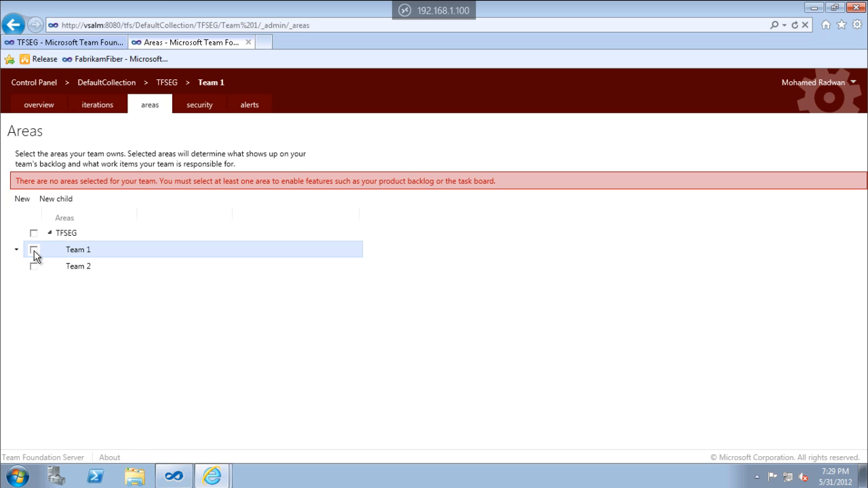
pyautogui.click(17, 249)
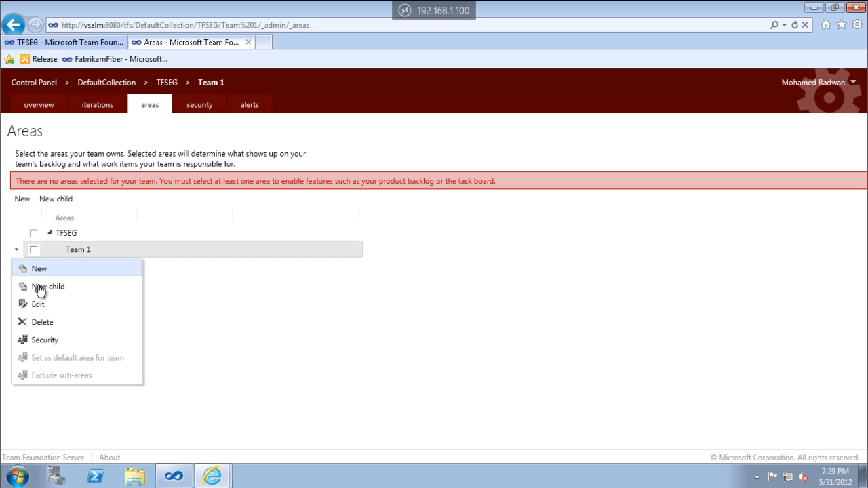
pyautogui.click(41, 324)
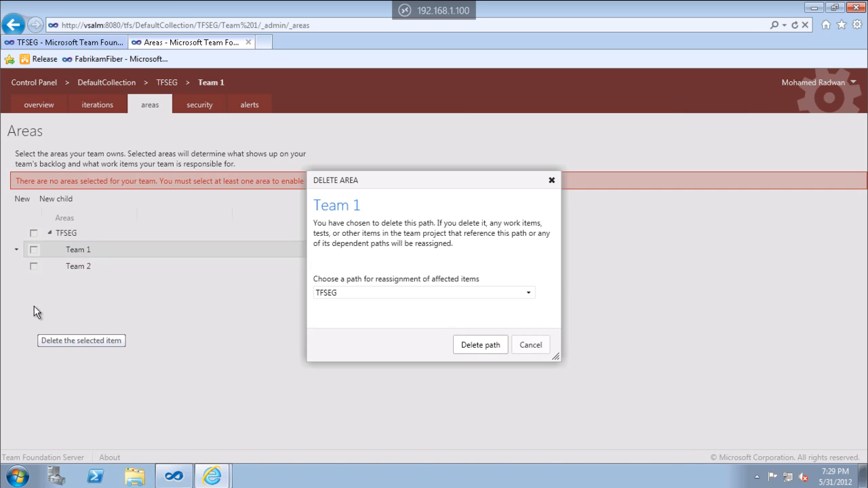
pyautogui.click(470, 349)
pyautogui.click(17, 250)
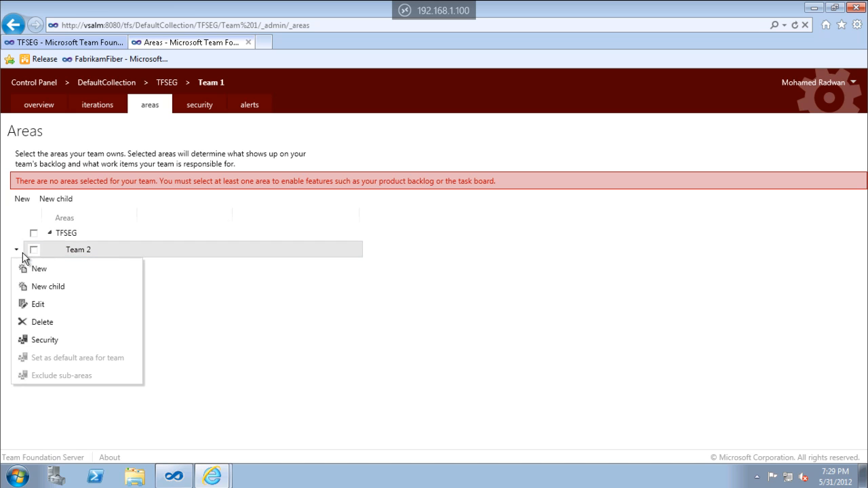
pyautogui.click(45, 323)
pyautogui.click(469, 345)
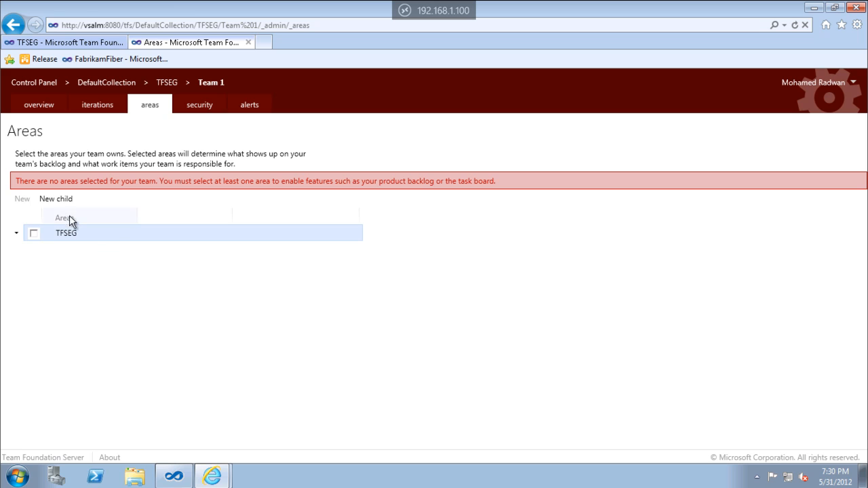
# Create two child areas named HR and Payment under the TFSEG root area.
pyautogui.click(57, 199)
pyautogui.write('HR')
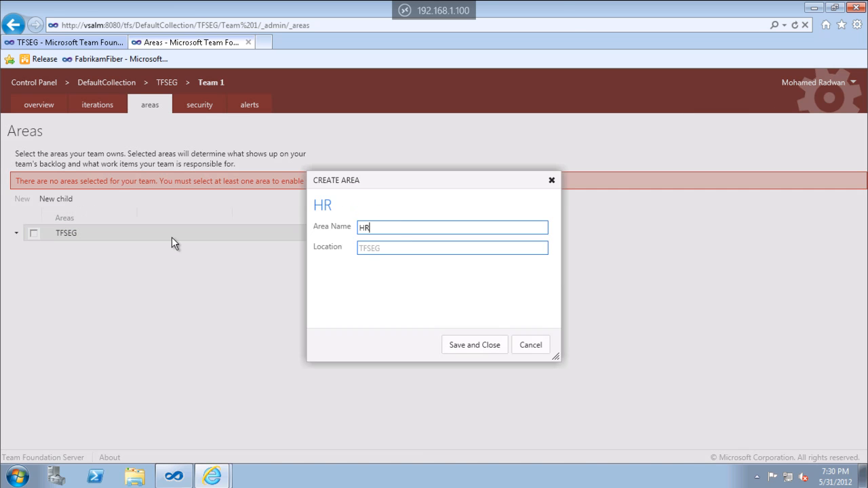
pyautogui.press('Return')
pyautogui.click(73, 233)
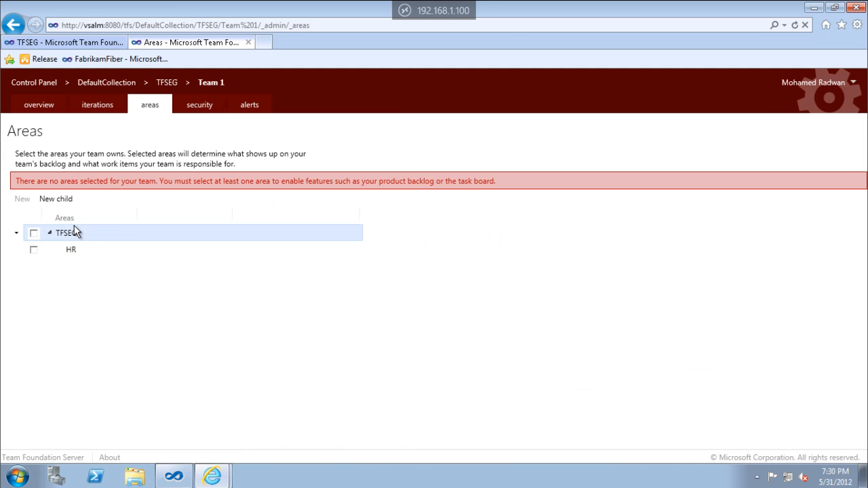
pyautogui.click(60, 199)
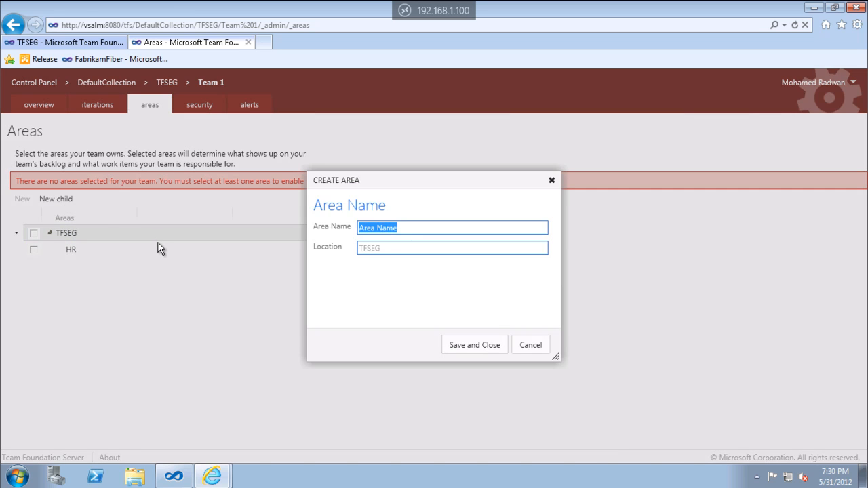
pyautogui.write('Py')
pyautogui.press('BackSpace')
pyautogui.write('ay')
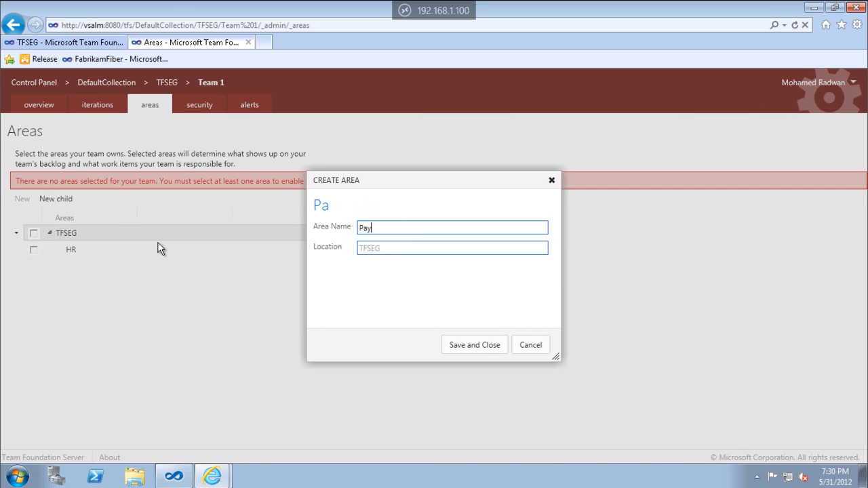
pyautogui.write('ment')
pyautogui.press('Return')
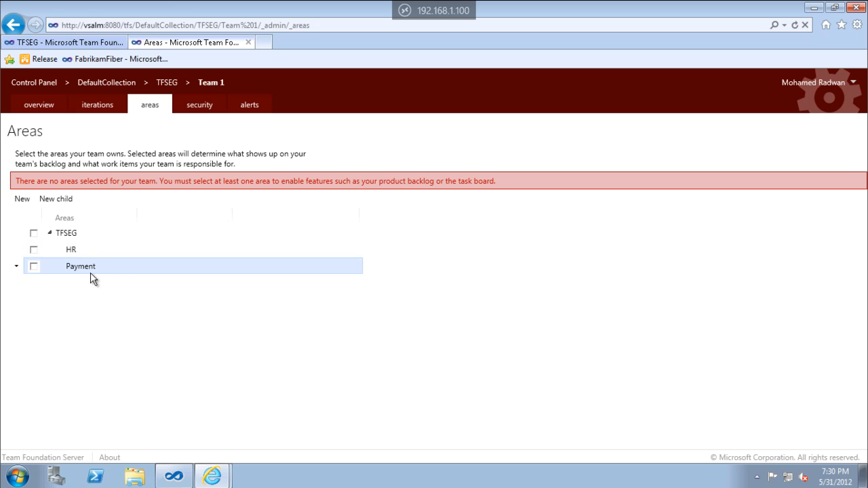
# Create a child area named Cash under the Payment area.
pyautogui.click(57, 198)
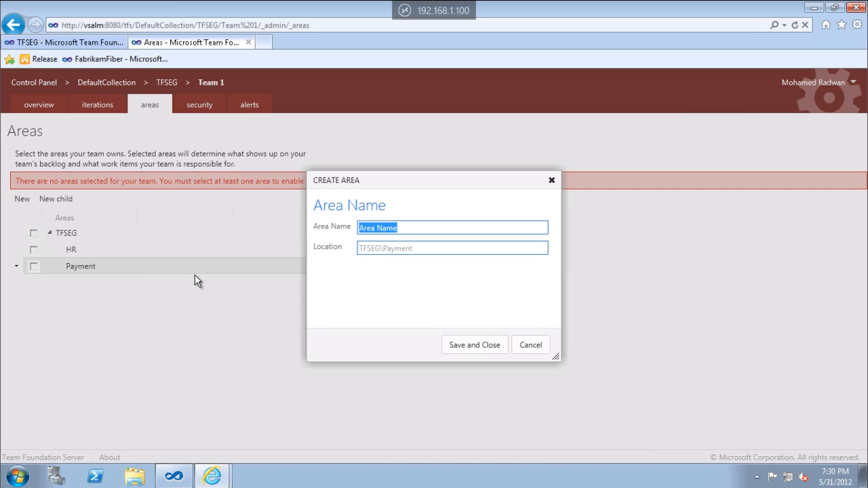
pyautogui.write('Cash')
pyautogui.press('Return')
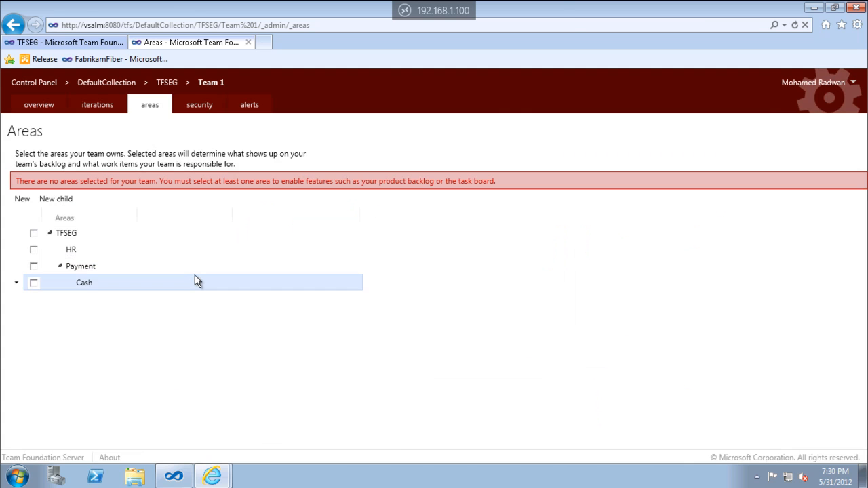
# Create a child area named Credit under Payment, and select the Payment area for Team 1.
pyautogui.click(90, 269)
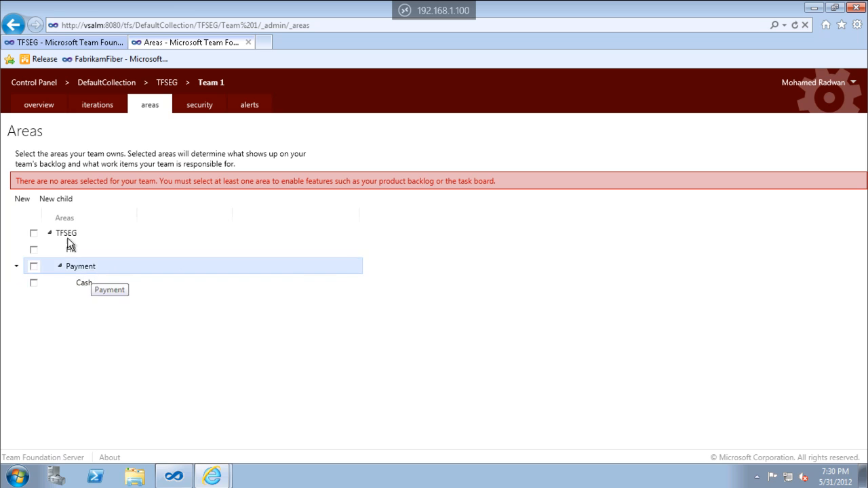
pyautogui.click(56, 198)
pyautogui.write('Credit')
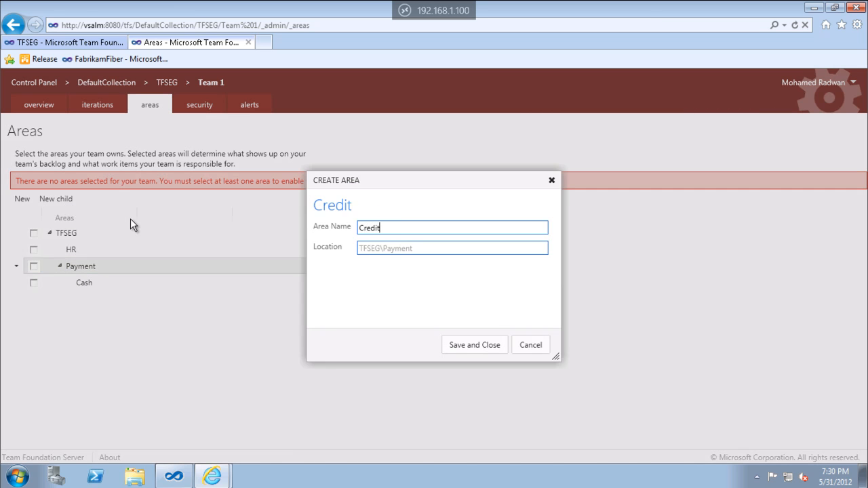
pyautogui.press('Return')
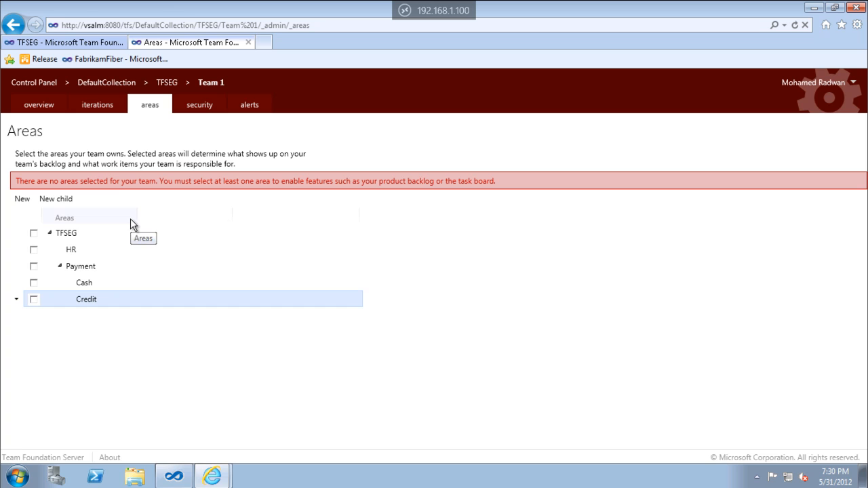
pyautogui.click(34, 266)
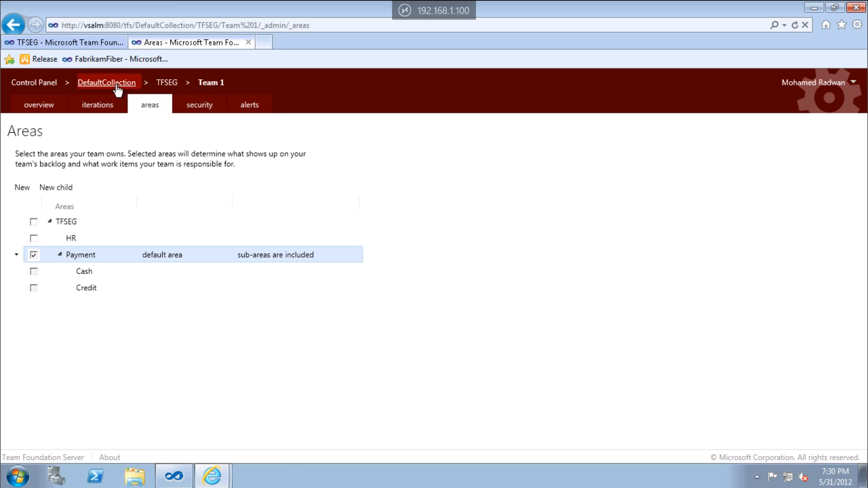
# Open Team 2's administration and select the HR area and the Release 2 iteration for that team.
pyautogui.click(49, 105)
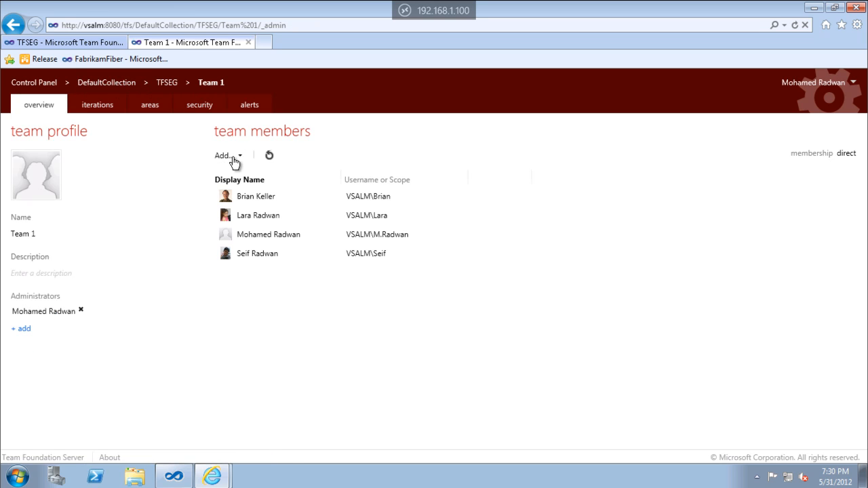
pyautogui.click(173, 82)
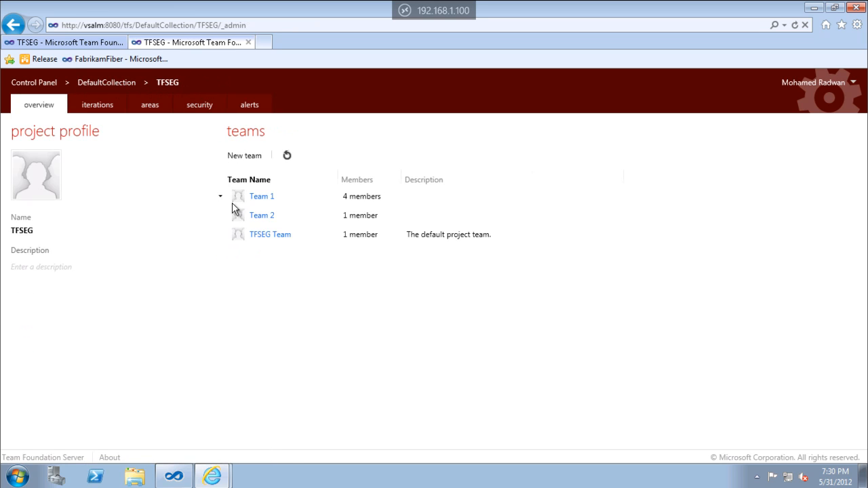
pyautogui.click(253, 216)
pyautogui.click(150, 104)
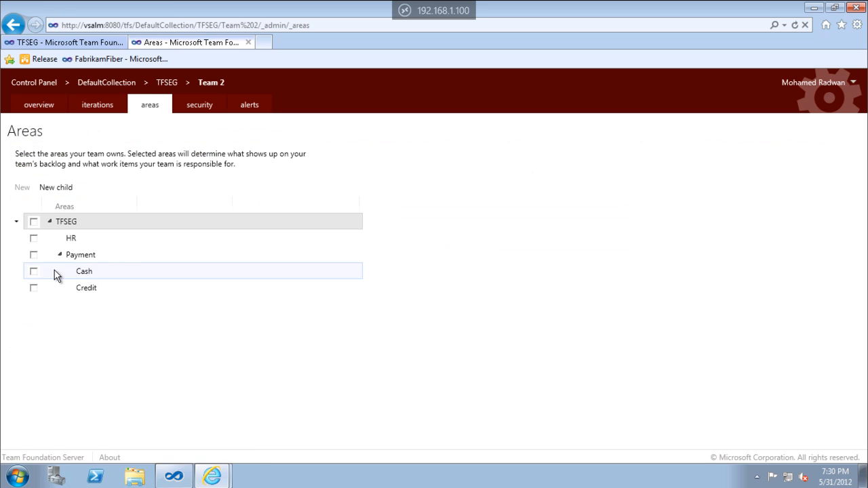
pyautogui.click(33, 238)
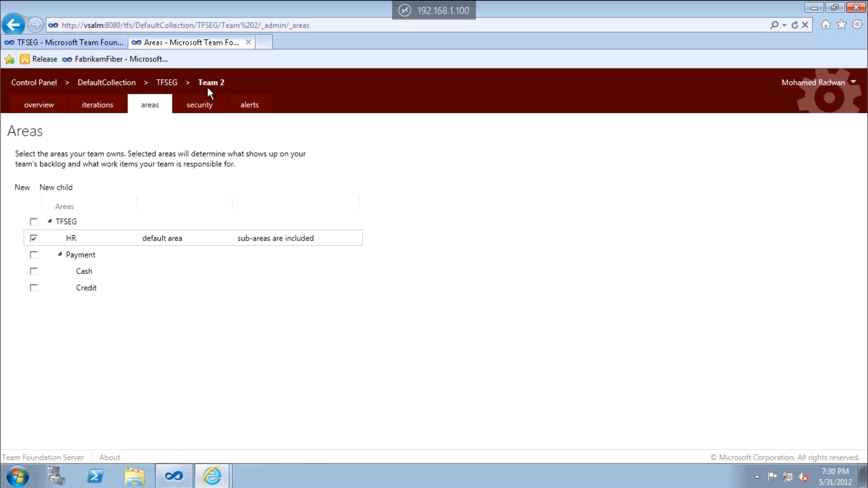
pyautogui.click(102, 108)
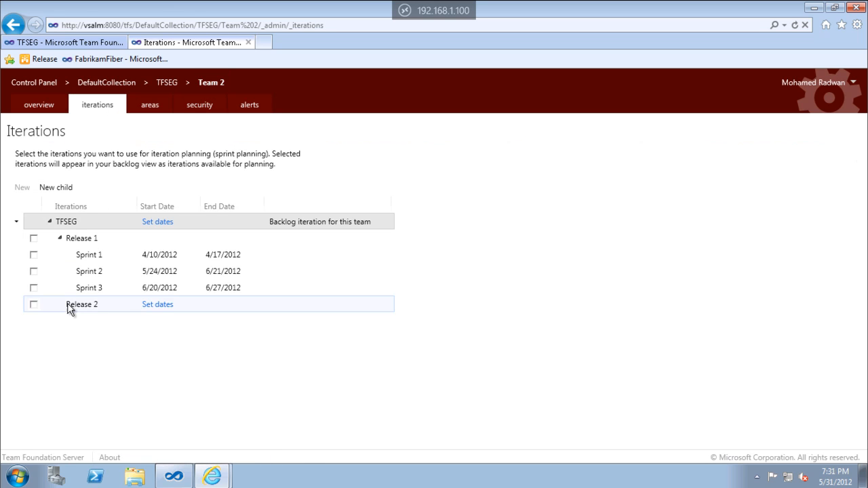
pyautogui.click(34, 305)
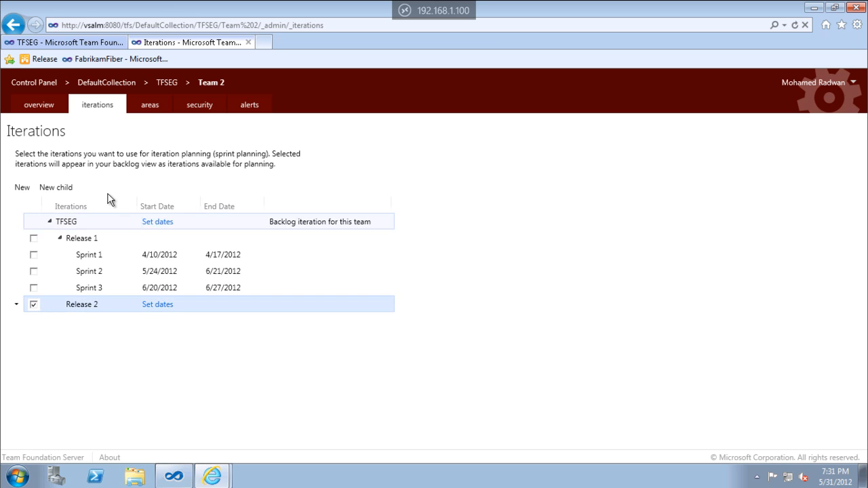
# Select Sprint 1, Sprint 2 and Sprint 3 as Team 1's iterations, and return to the TFSEG project overview.
pyautogui.click(167, 84)
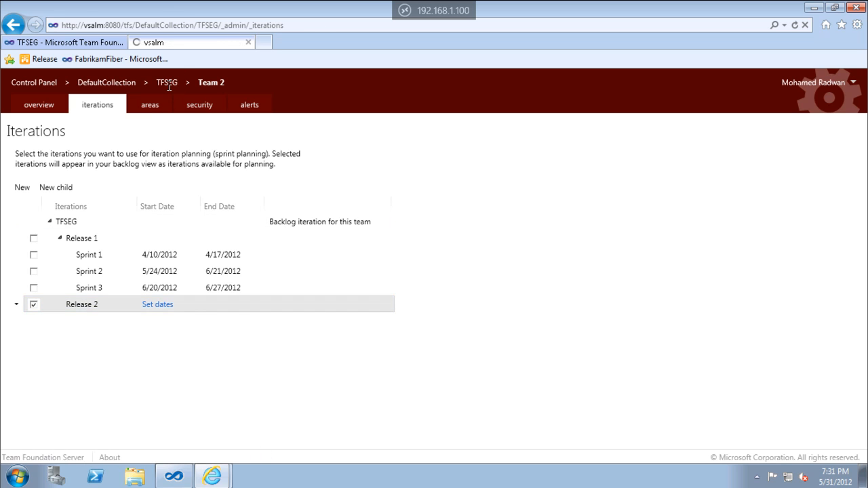
pyautogui.click(41, 107)
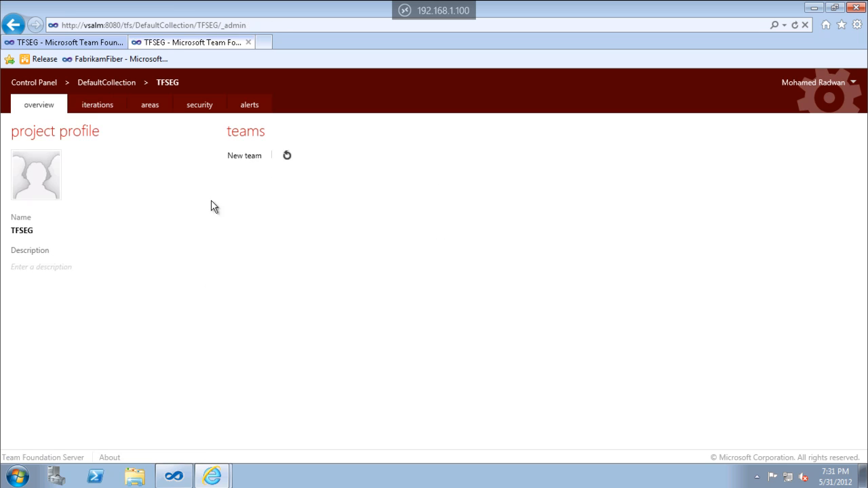
pyautogui.click(255, 198)
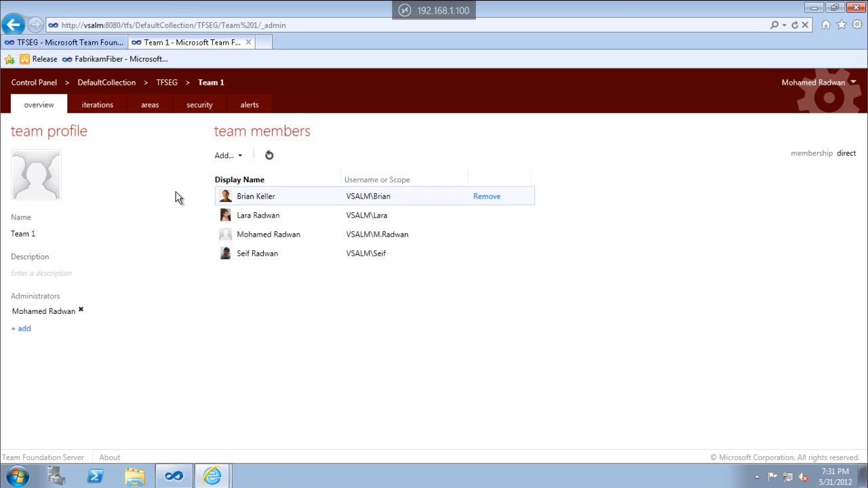
pyautogui.click(111, 110)
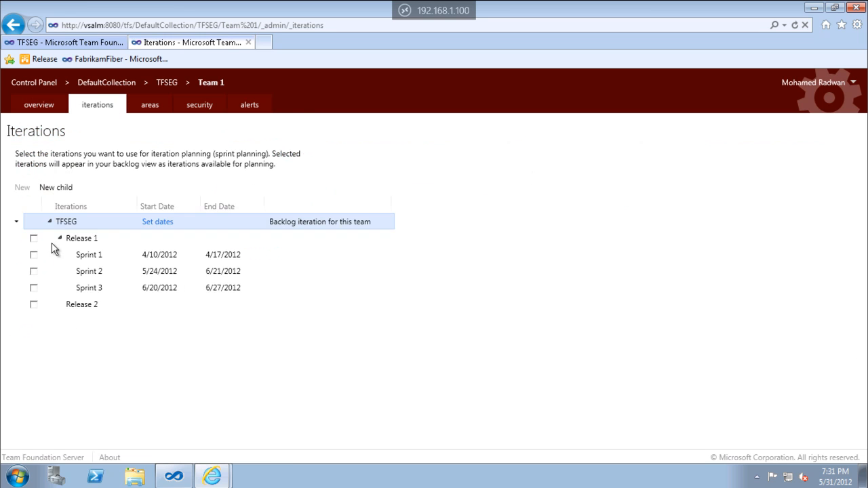
pyautogui.click(33, 255)
pyautogui.click(33, 271)
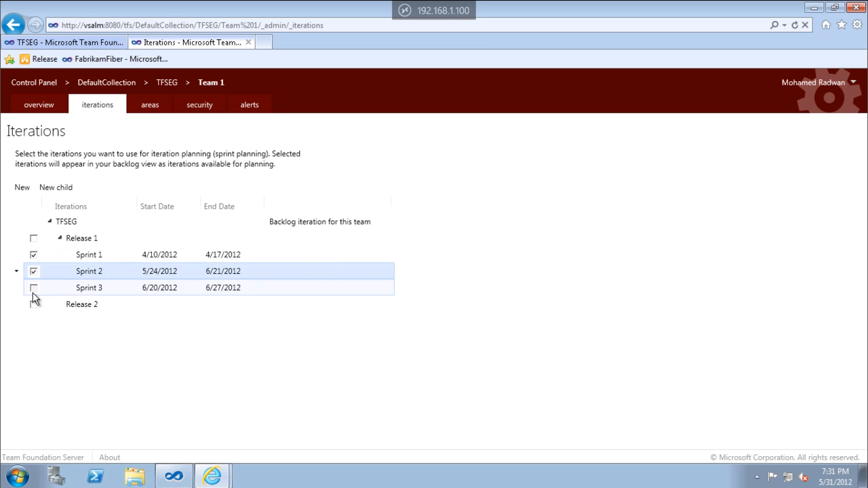
pyautogui.click(33, 288)
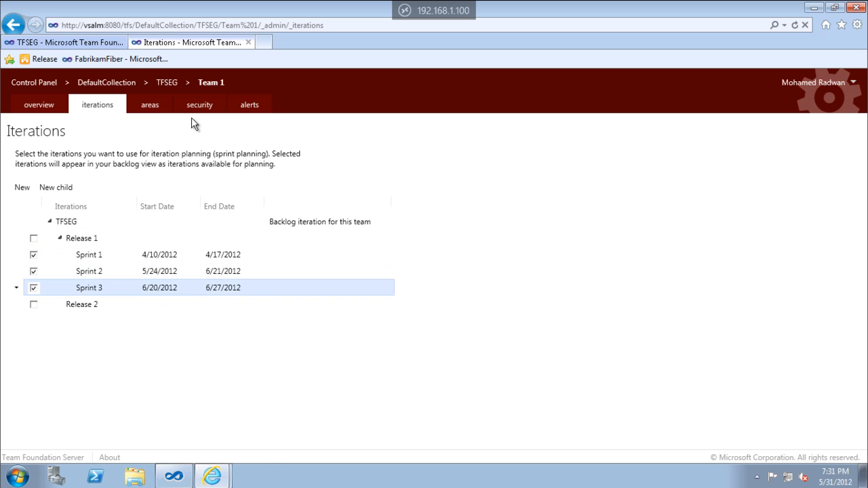
pyautogui.click(166, 83)
pyautogui.click(48, 105)
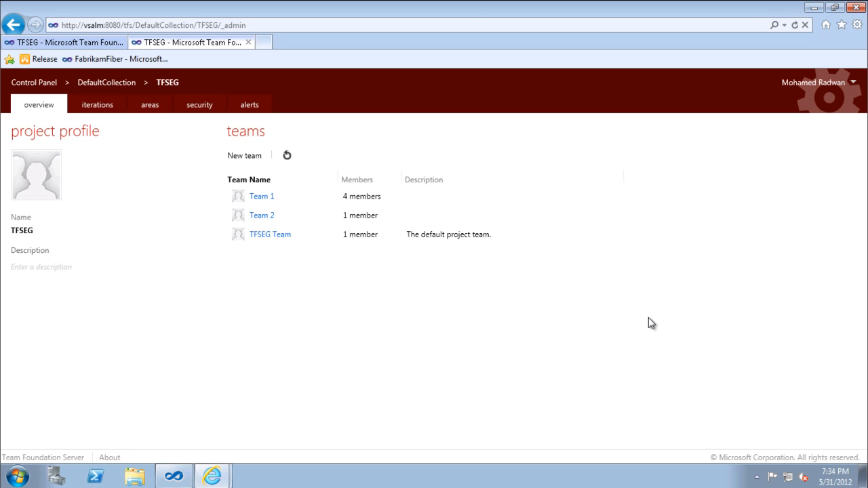
# Open the TFSEG product backlog in the project's web access and switch to Team 1.
pyautogui.click(101, 44)
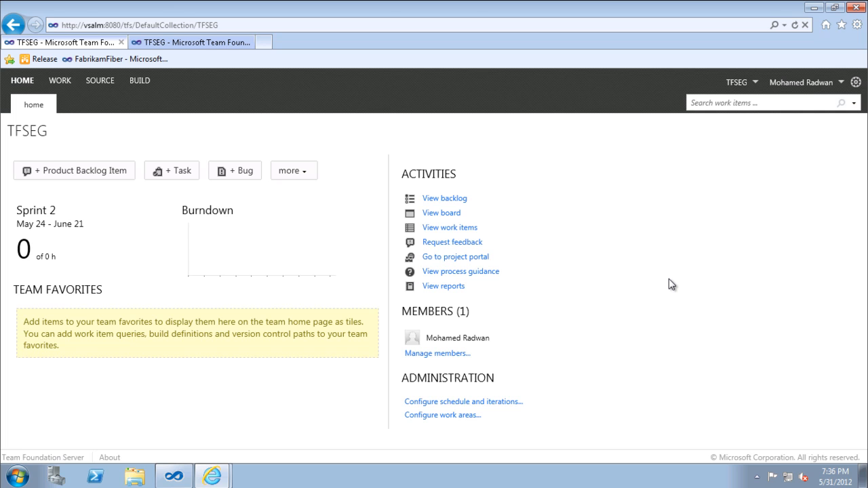
pyautogui.click(60, 81)
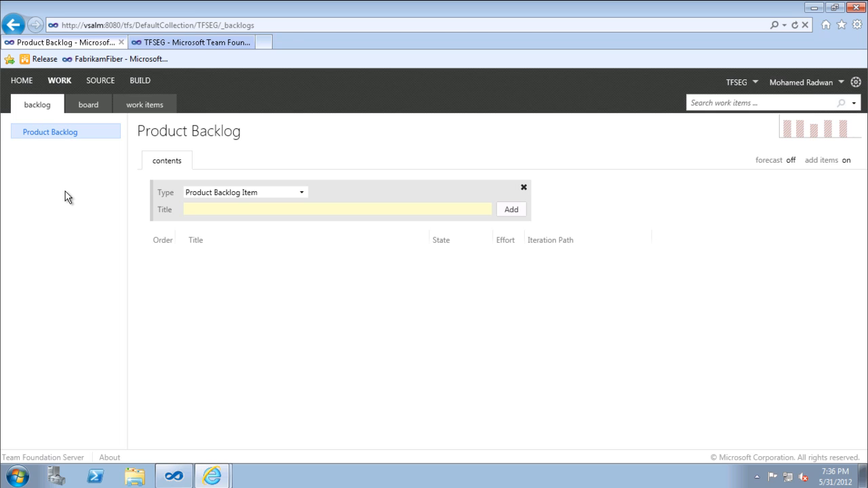
pyautogui.moveTo(428, 12)
pyautogui.click(756, 82)
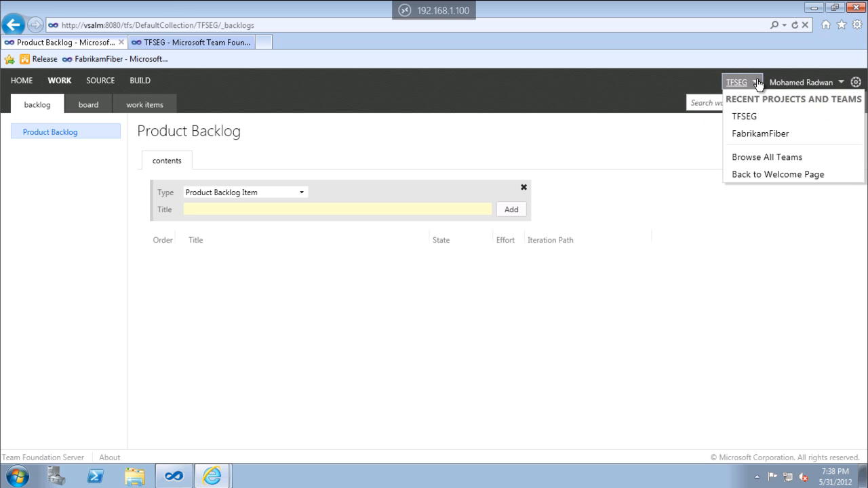
pyautogui.click(750, 156)
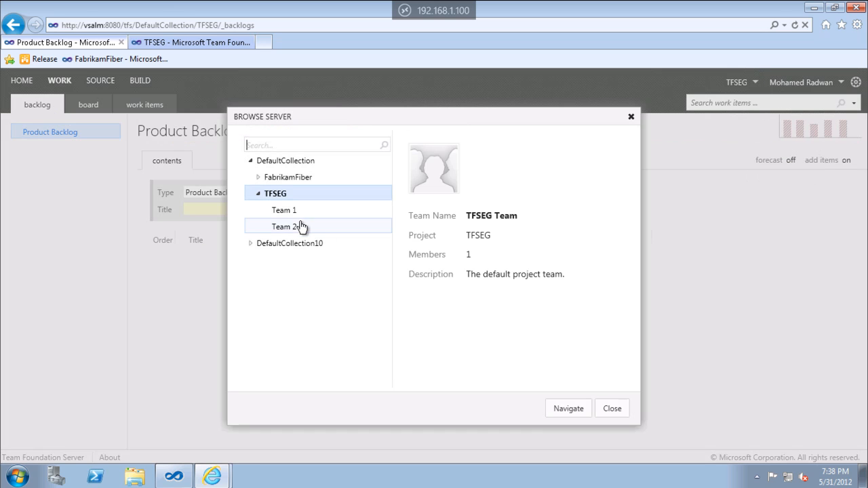
pyautogui.moveTo(293, 211); pyautogui.dragTo(304, 221)
pyautogui.click(570, 409)
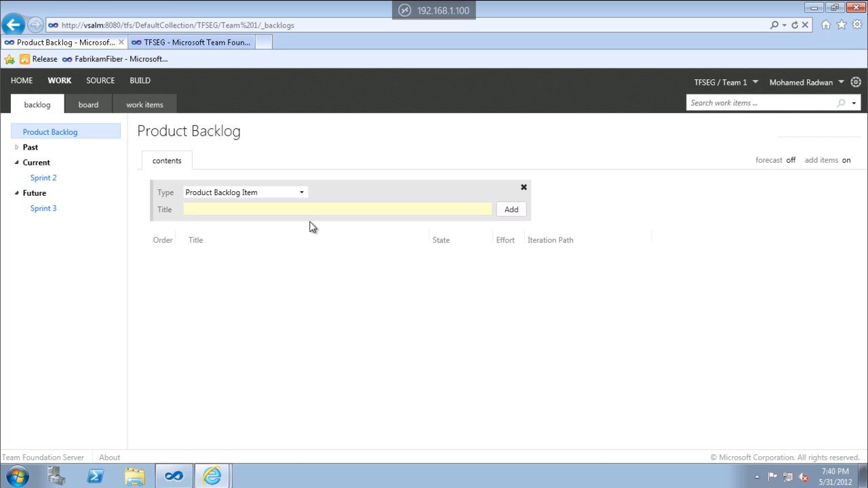
# From Team 1's home page, start a product backlog item titled BBI 1 with the iteration TFSEG\Release 2.
pyautogui.click(23, 84)
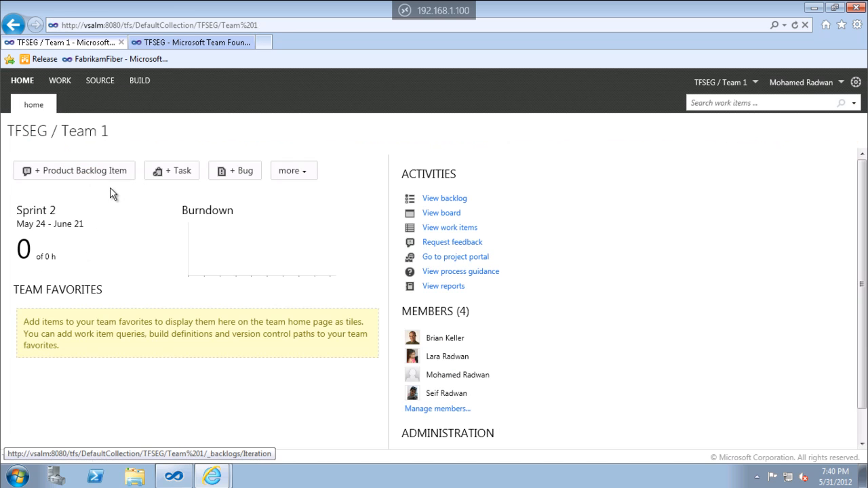
pyautogui.click(101, 172)
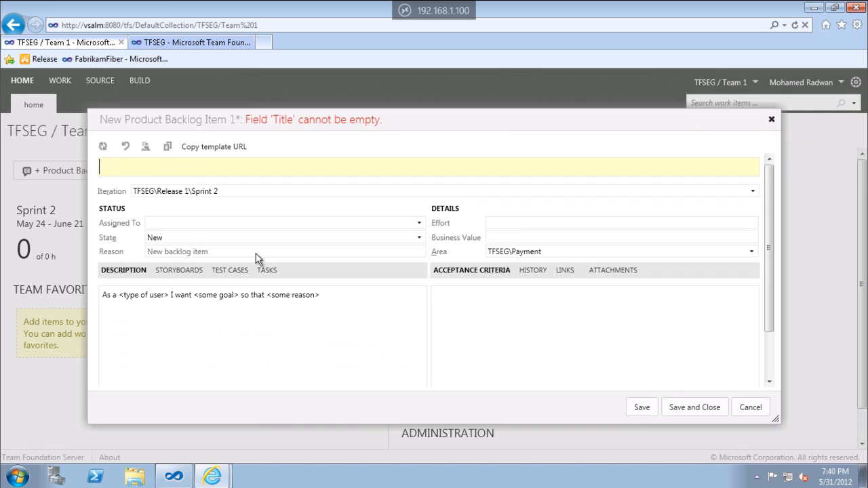
pyautogui.write('BBI 1')
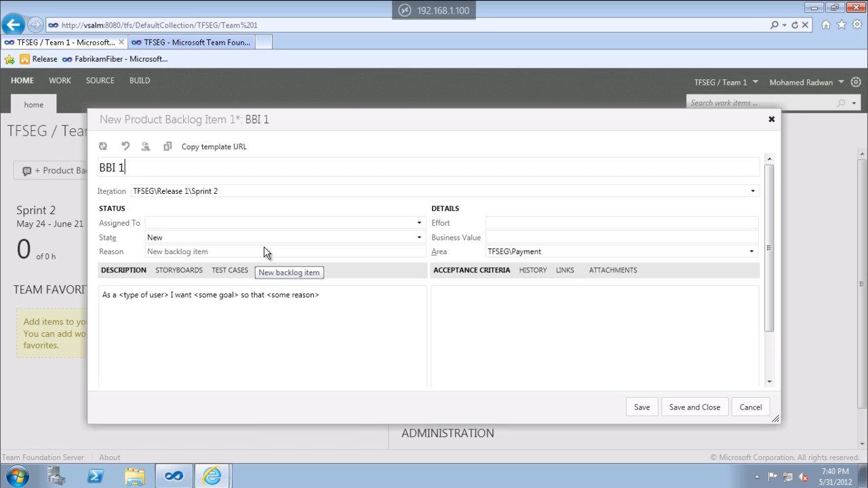
pyautogui.click(751, 193)
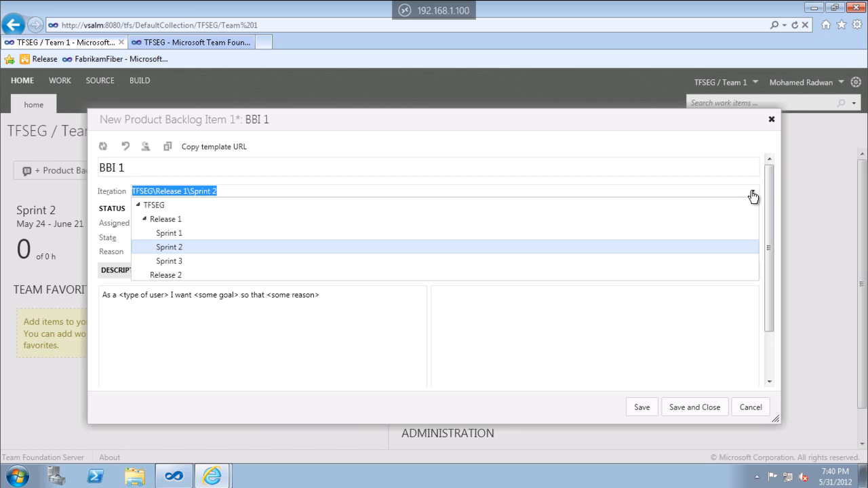
pyautogui.click(144, 220)
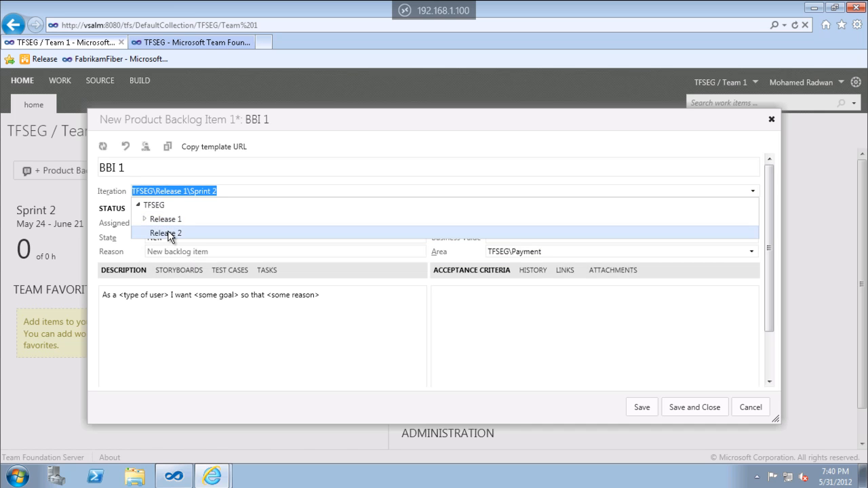
pyautogui.click(167, 233)
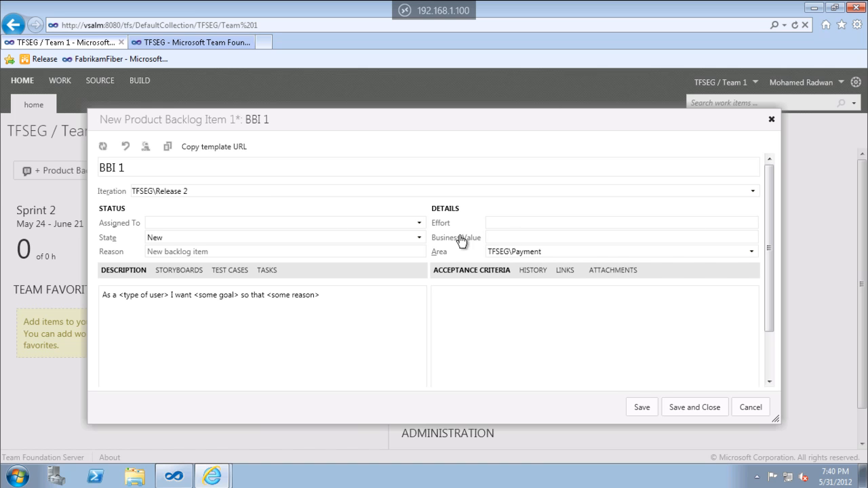
# Set the backlog item's area to TFSEG\HR, then save and close it.
pyautogui.click(751, 253)
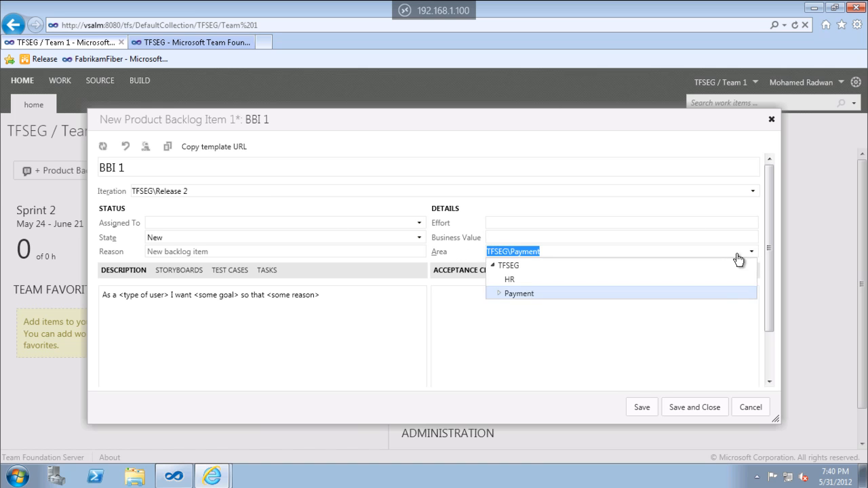
pyautogui.click(509, 284)
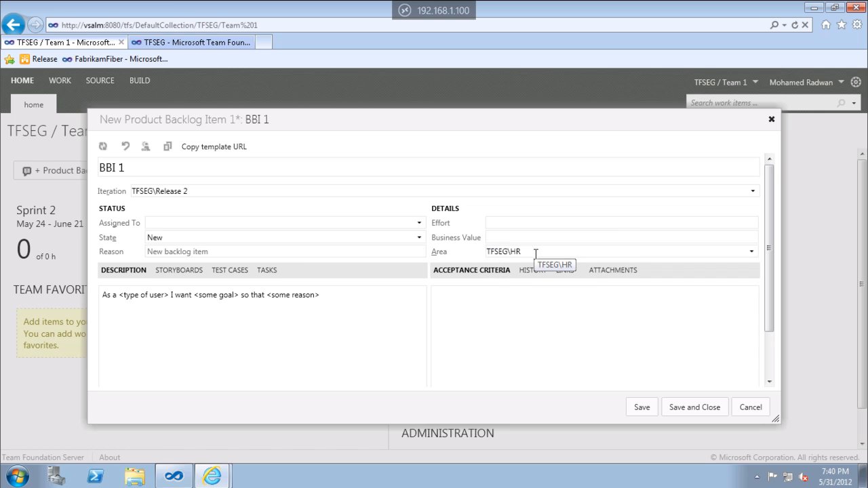
pyautogui.click(686, 407)
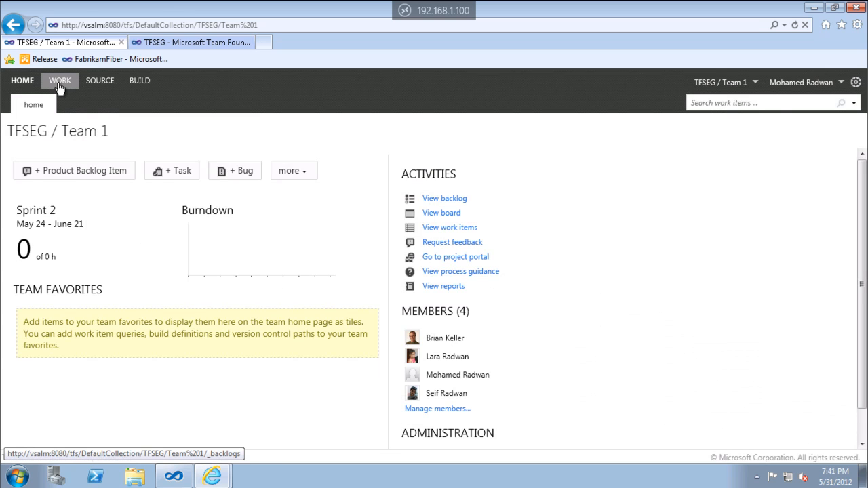
# Check Team 1's product backlog and run the shared Sprint Backlog query for the current sprint.
pyautogui.click(60, 81)
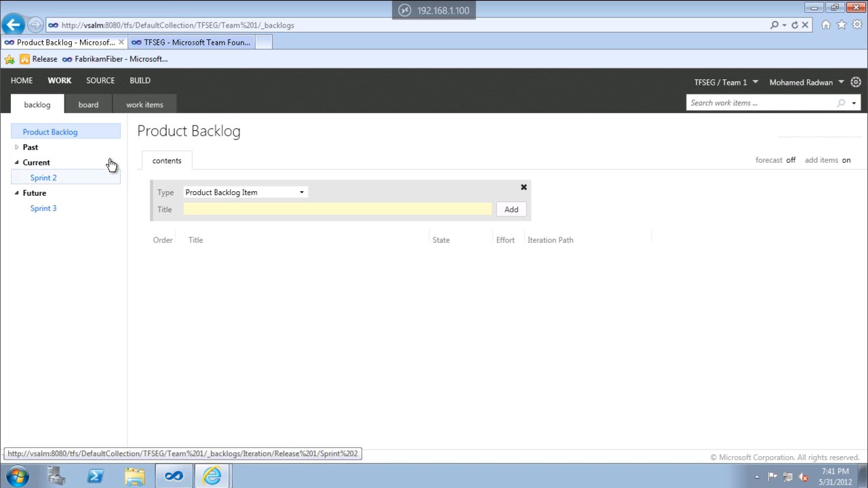
pyautogui.click(156, 107)
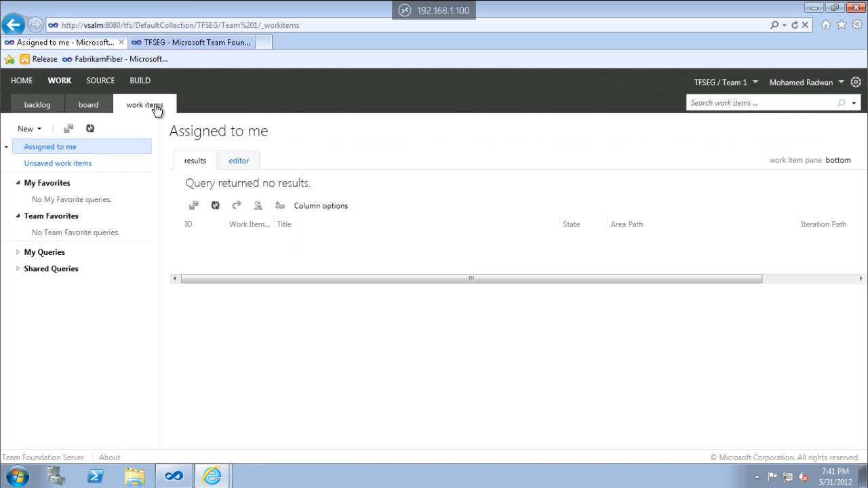
pyautogui.click(17, 270)
pyautogui.click(26, 287)
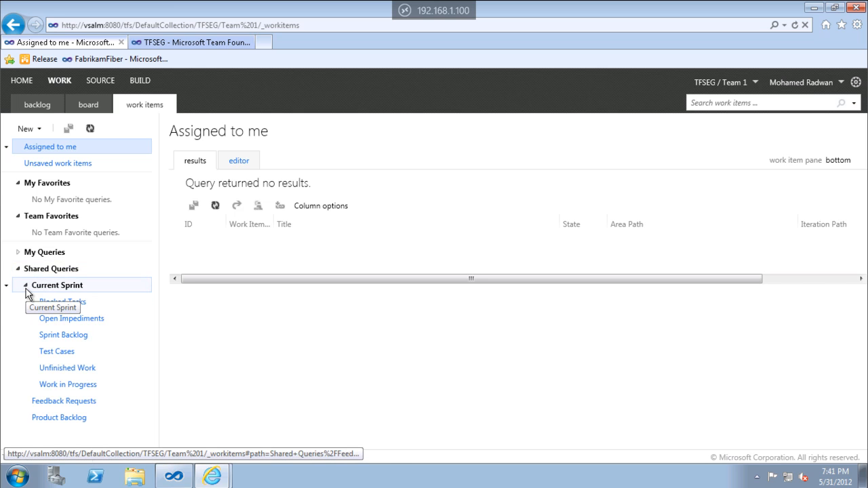
pyautogui.click(57, 339)
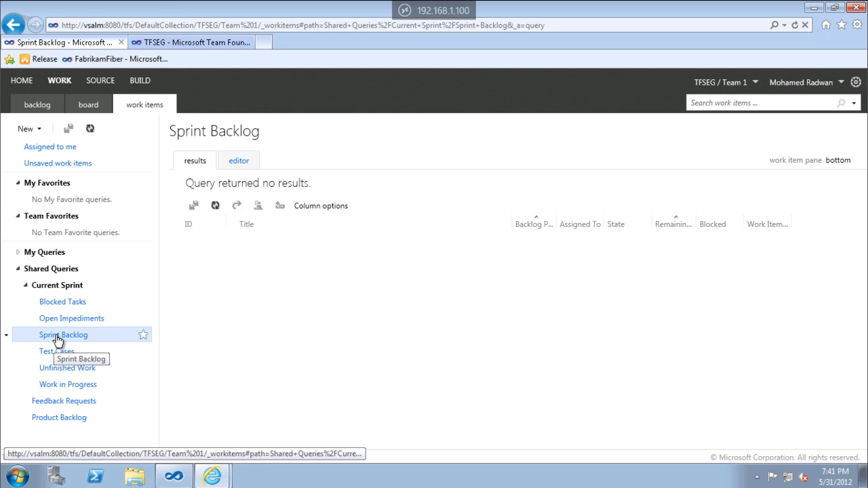
# Edit the Sprint Backlog query so its Iteration Path filter is under TFSEG, and run it.
pyautogui.click(238, 164)
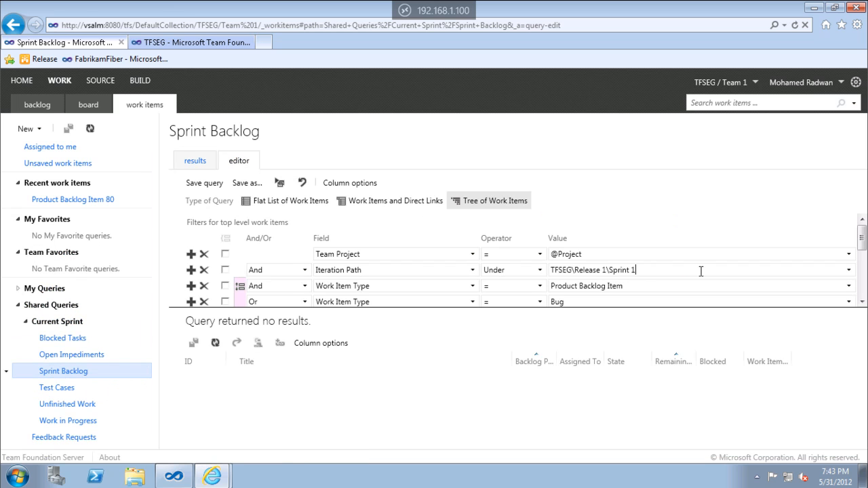
pyautogui.click(848, 270)
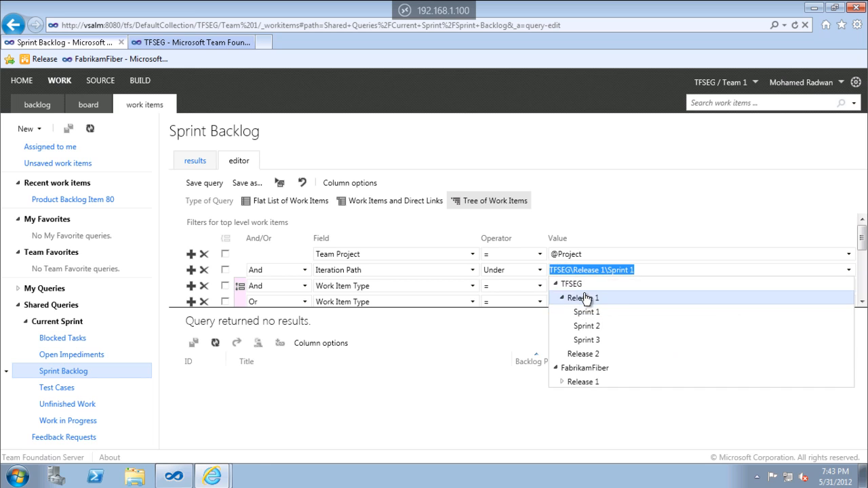
pyautogui.click(571, 284)
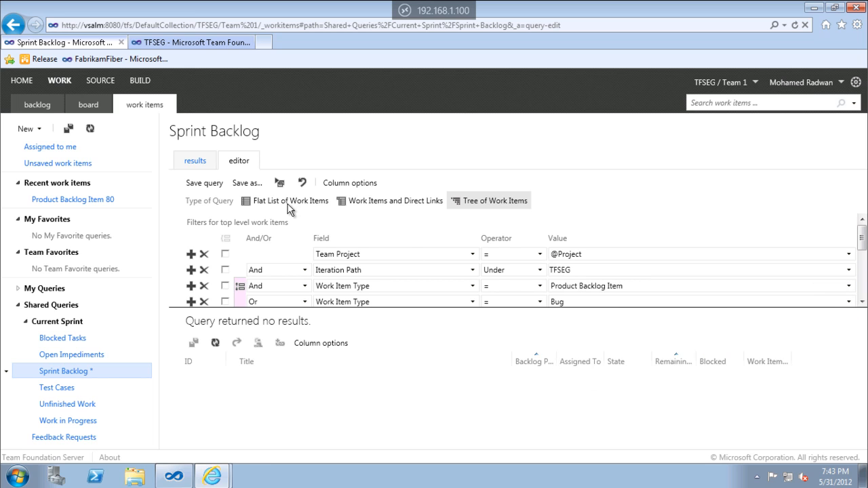
pyautogui.click(279, 185)
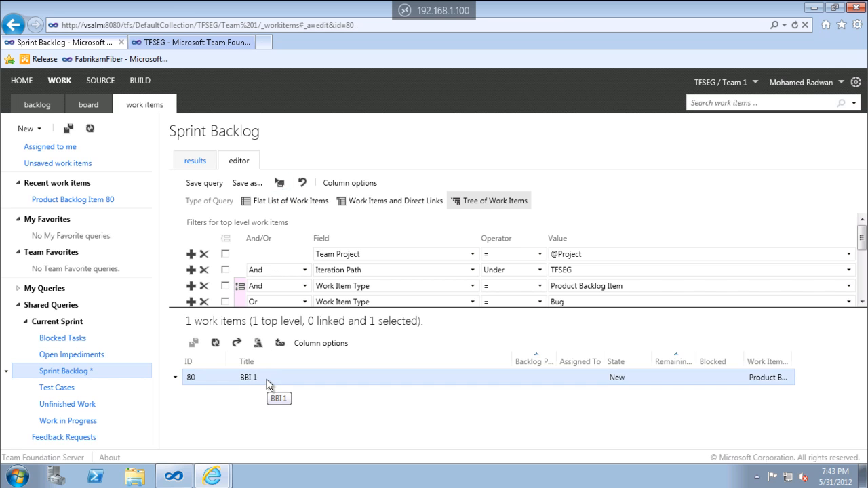
# Open BBI 1 from the query results, set its iteration to TFSEG\Release 1\Sprint 1, and save it.
pyautogui.doubleClick(267, 384)
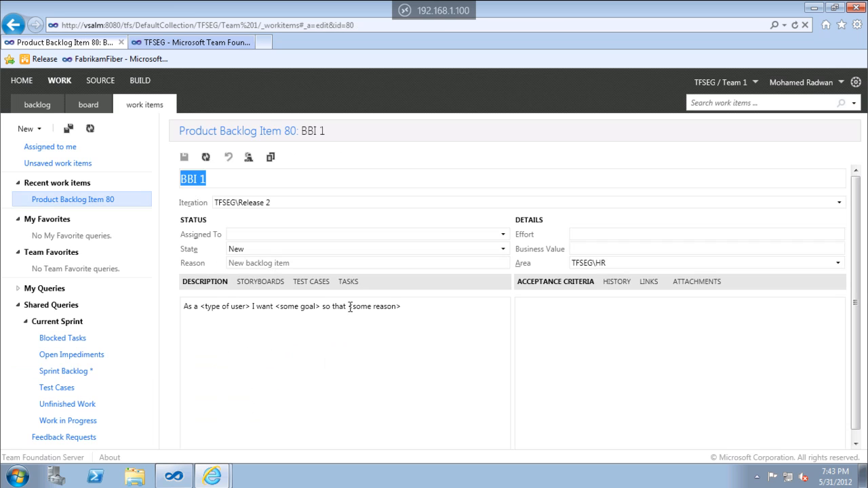
pyautogui.click(364, 202)
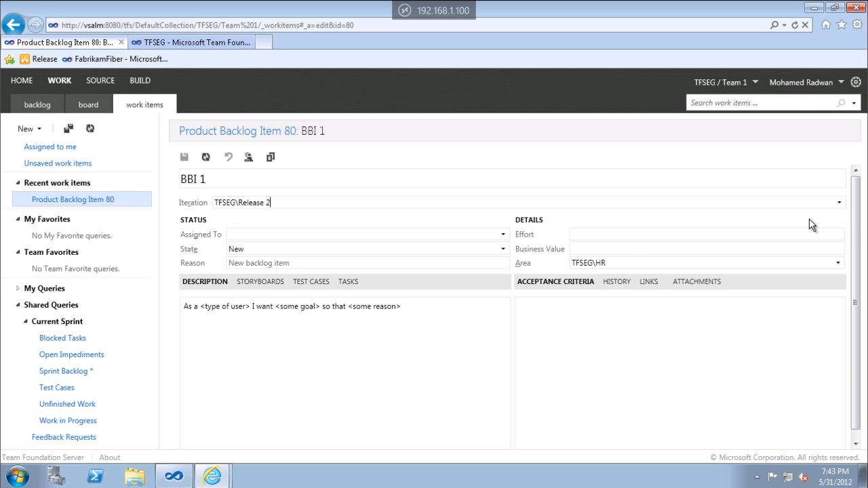
pyautogui.click(838, 202)
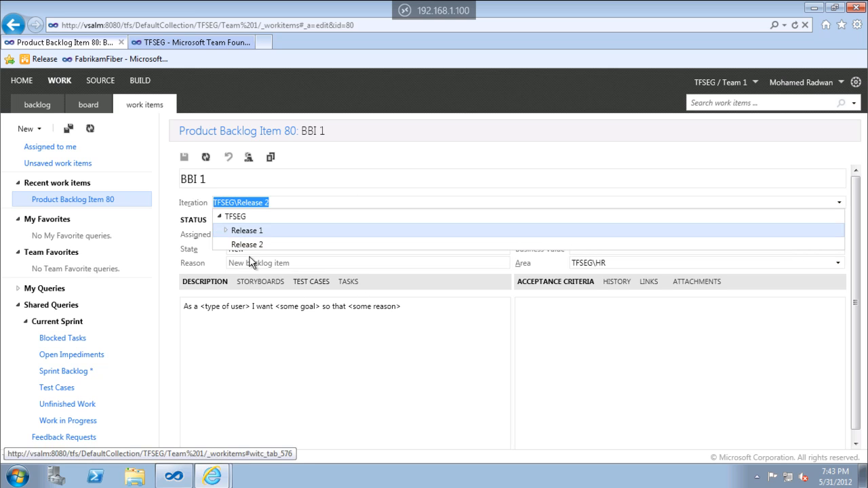
pyautogui.click(225, 231)
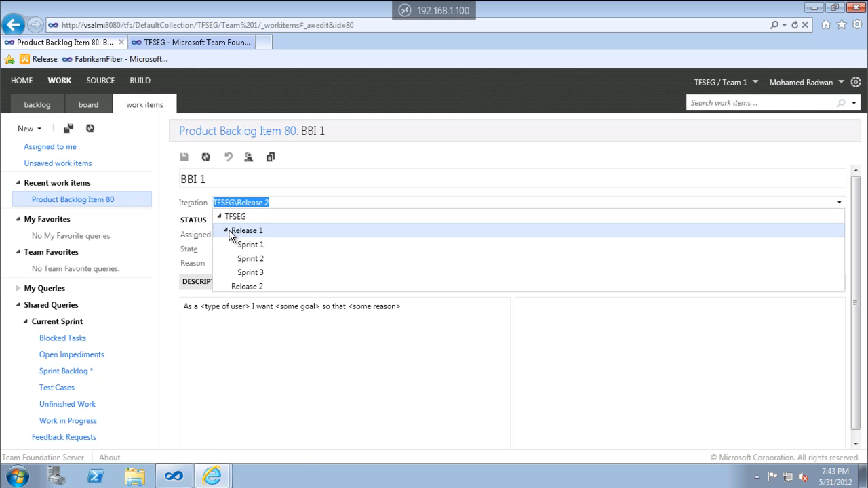
pyautogui.click(263, 244)
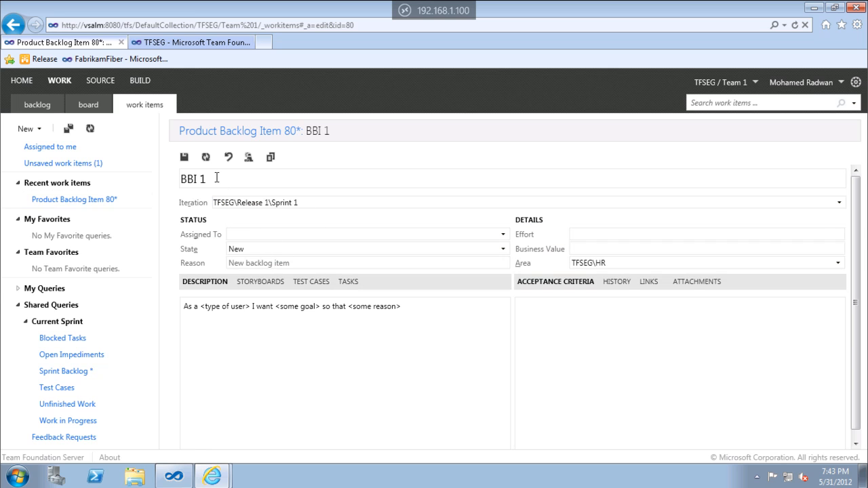
pyautogui.click(181, 160)
# Open Team 1's backlog in a separate browser tab and check which items it lists.
pyautogui.rightClick(42, 107)
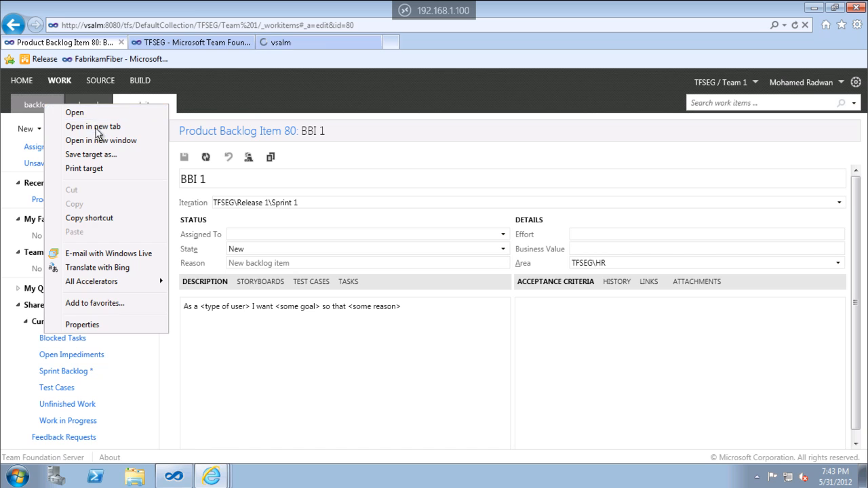
pyautogui.click(68, 124)
pyautogui.click(302, 42)
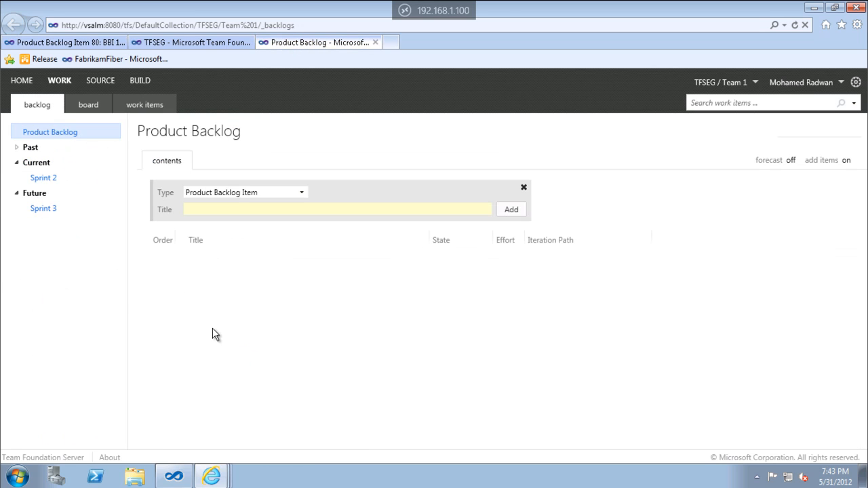
# Return to the BBI 1 work item, set its area to TFSEG\Payment\Cash, and save it.
pyautogui.click(211, 44)
pyautogui.click(73, 45)
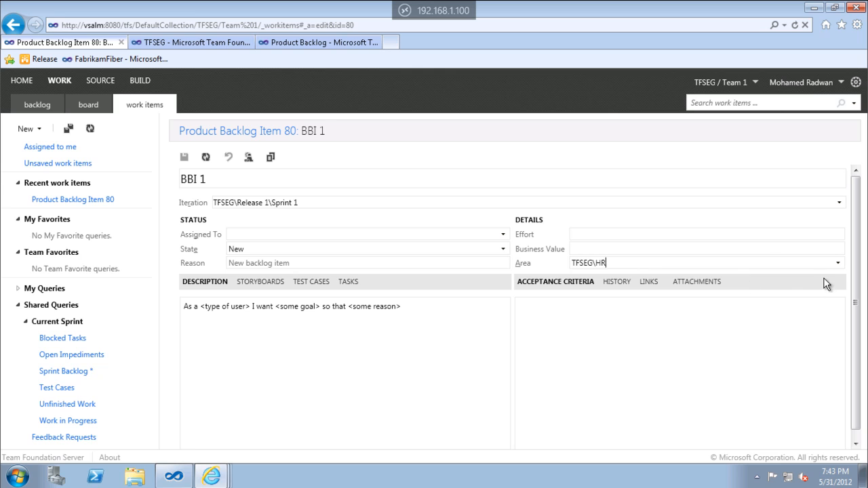
pyautogui.click(839, 264)
pyautogui.click(583, 305)
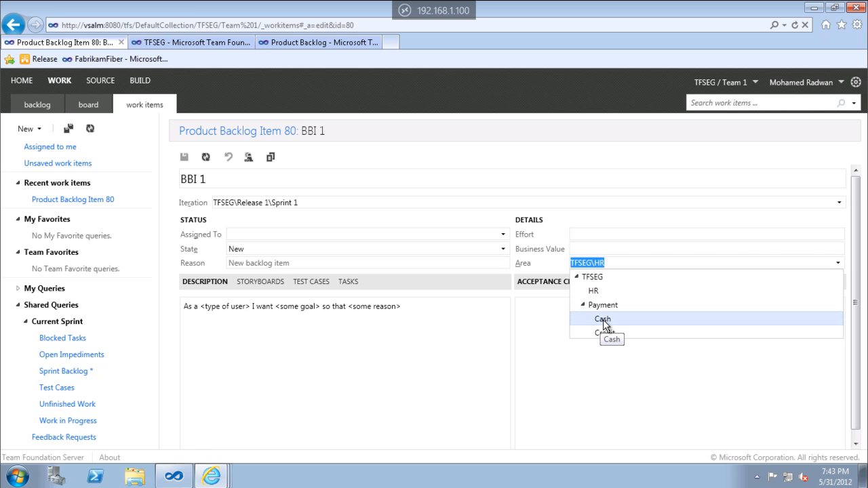
pyautogui.click(603, 320)
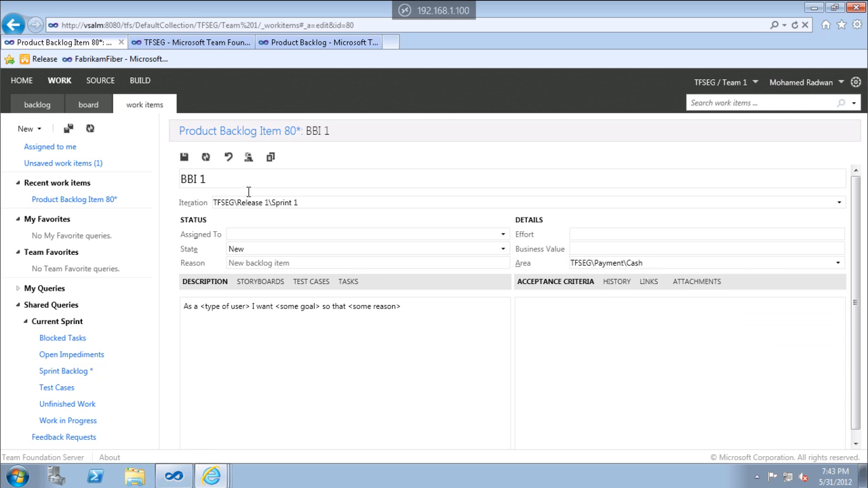
pyautogui.click(185, 158)
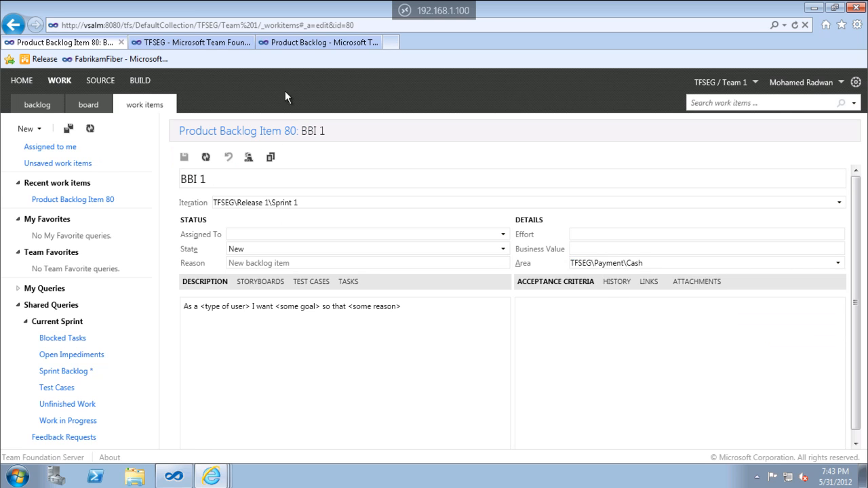
# Reload Team 1's product backlog, then turn the add items form off and on again.
pyautogui.click(325, 42)
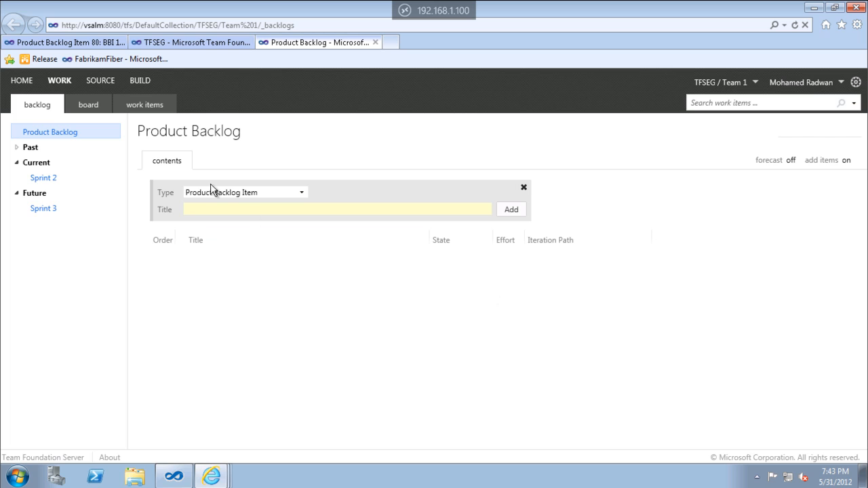
pyautogui.click(794, 25)
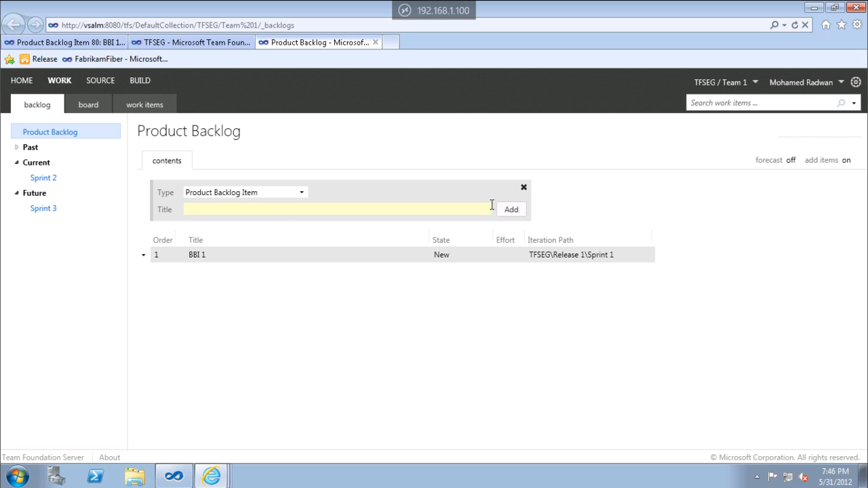
pyautogui.click(524, 190)
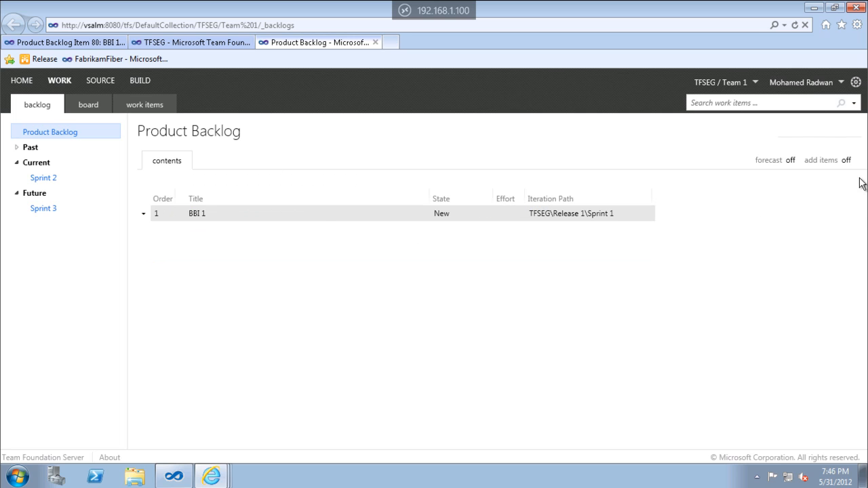
pyautogui.click(848, 160)
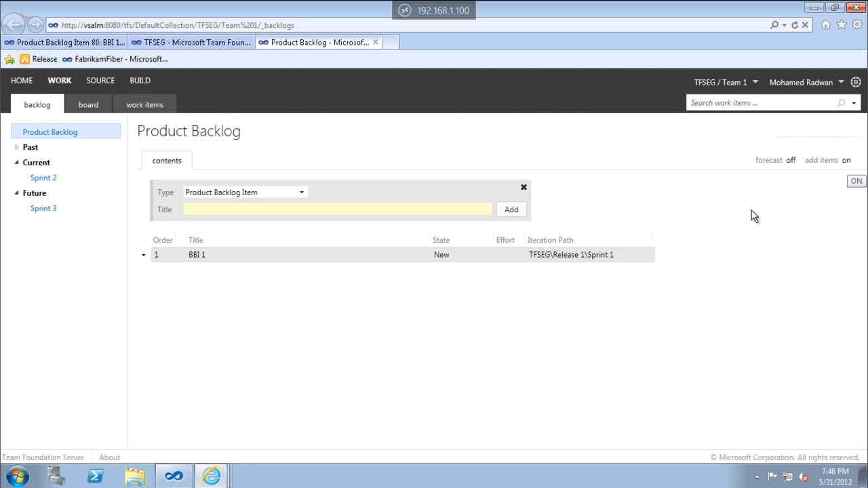
# Add a product backlog item titled BBI 2 below BBI 1 in Team 1's product backlog.
pyautogui.click(302, 193)
pyautogui.click(333, 210)
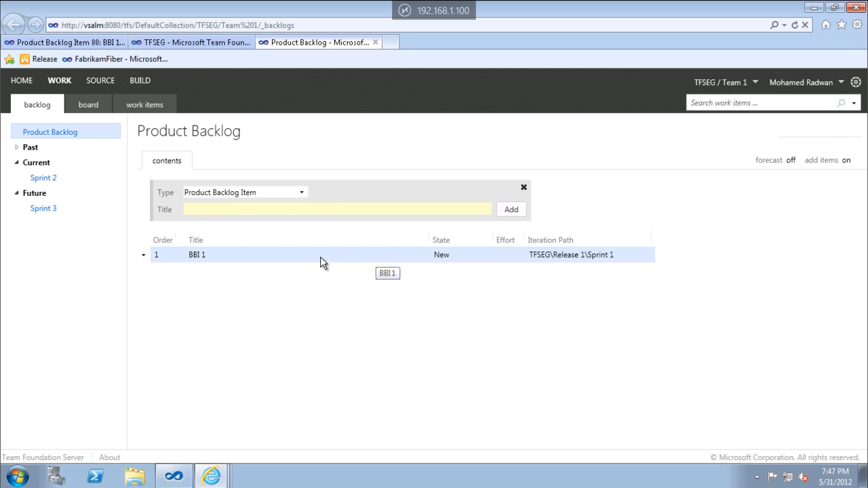
pyautogui.click(252, 209)
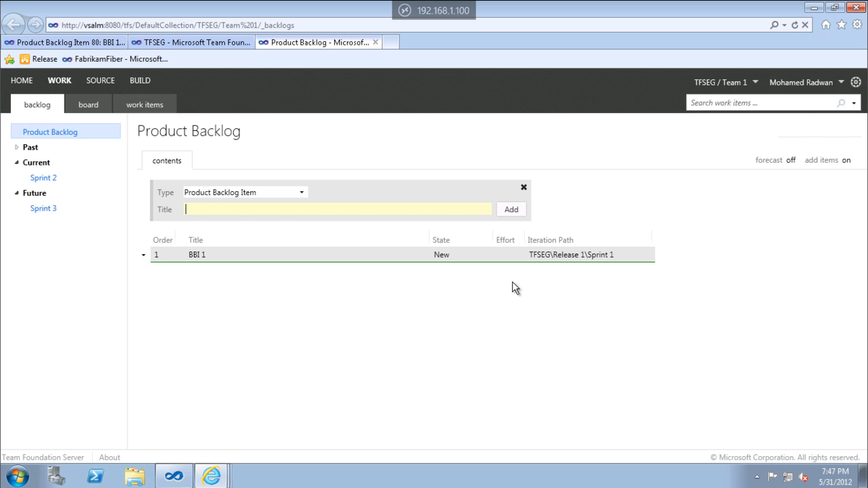
pyautogui.write('BBI 2')
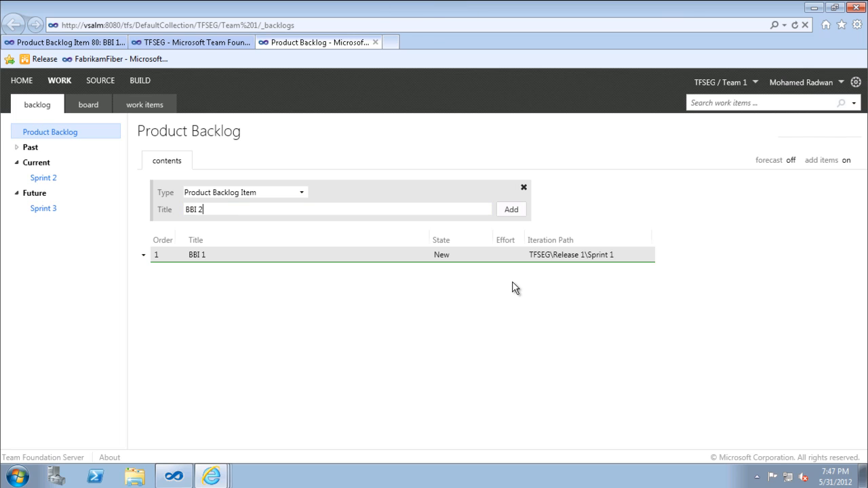
pyautogui.press('Return')
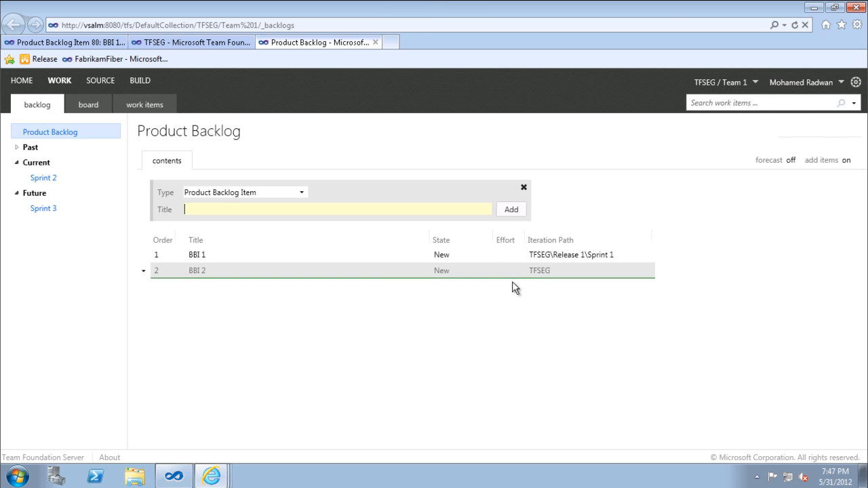
# Add a product backlog item titled BBI 3 above BBI 1.
pyautogui.click(365, 259)
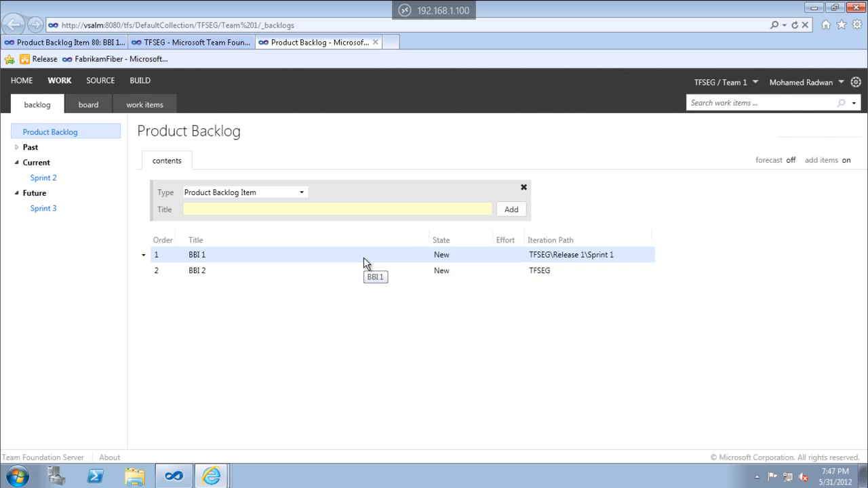
pyautogui.click(281, 209)
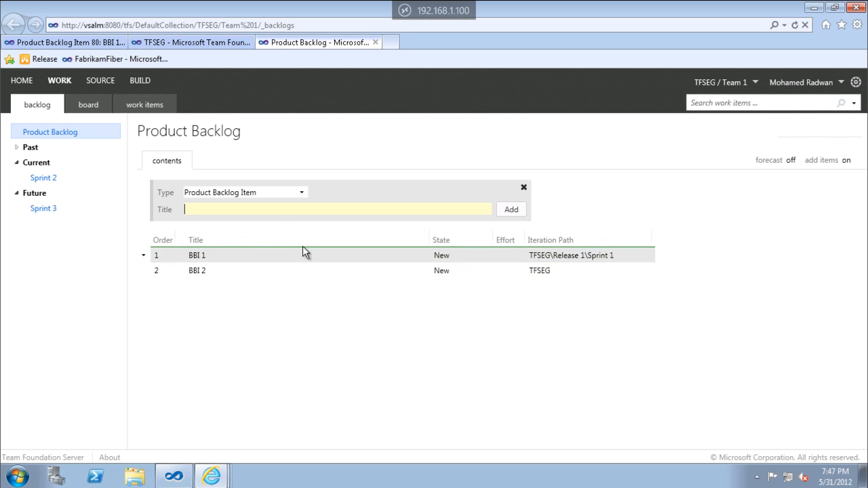
pyautogui.write('BB')
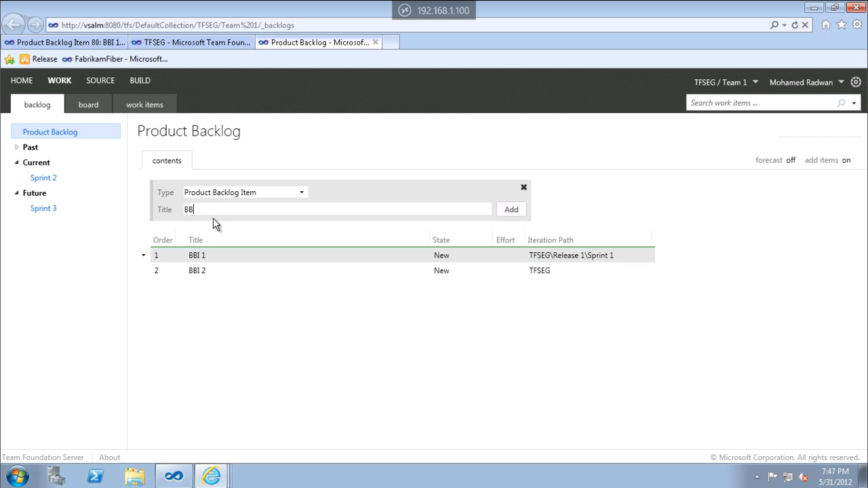
pyautogui.write('I 3')
pyautogui.press('Return')
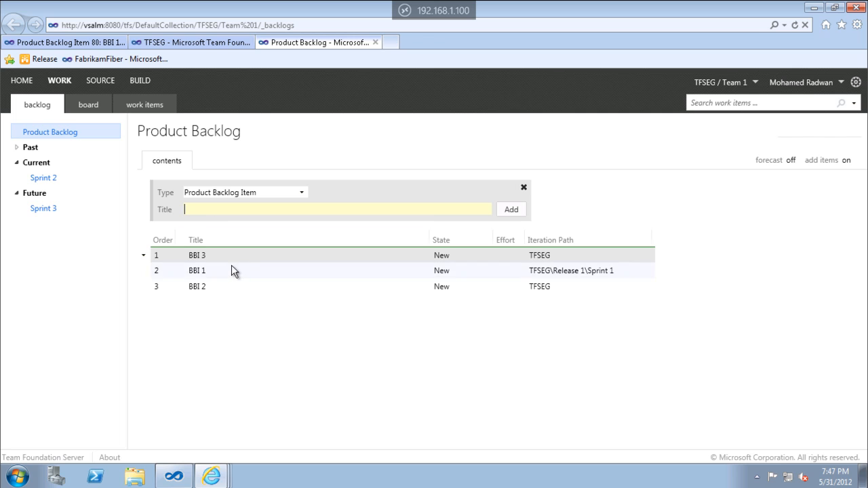
# Insert a product backlog item titled BBI 4 between BBI 3 and BBI 1.
pyautogui.click(233, 270)
pyautogui.click(224, 208)
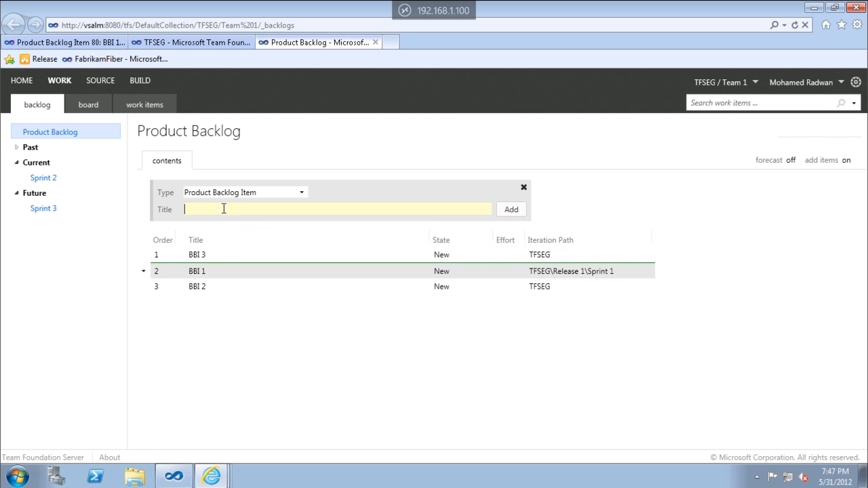
pyautogui.write('BB')
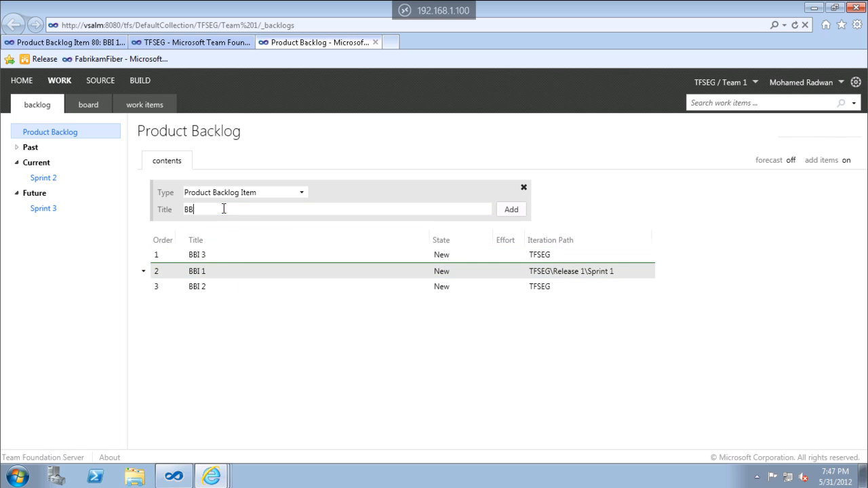
pyautogui.write('I 4')
pyautogui.press('Return')
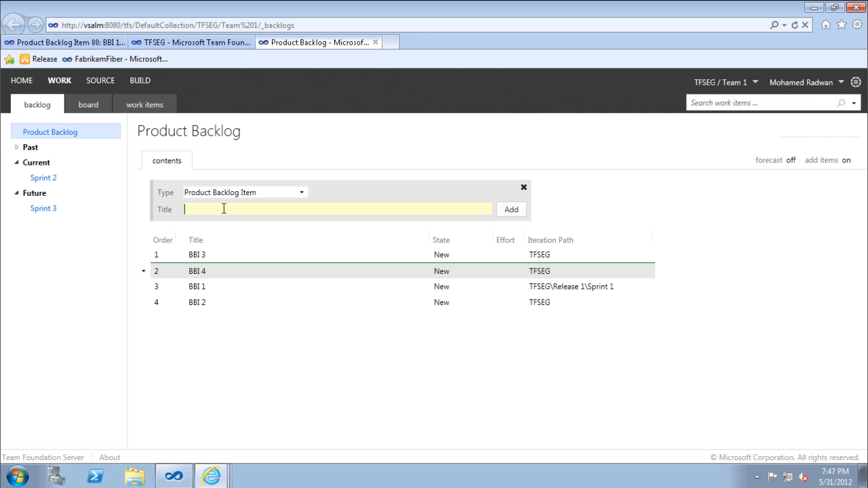
# Enter Bug as the title of the next item and look at the available work item types.
pyautogui.write('Bug')
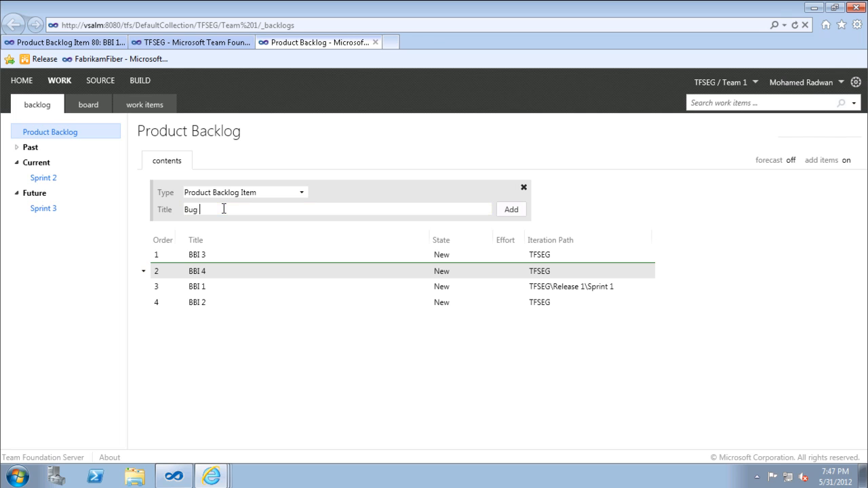
pyautogui.click(301, 195)
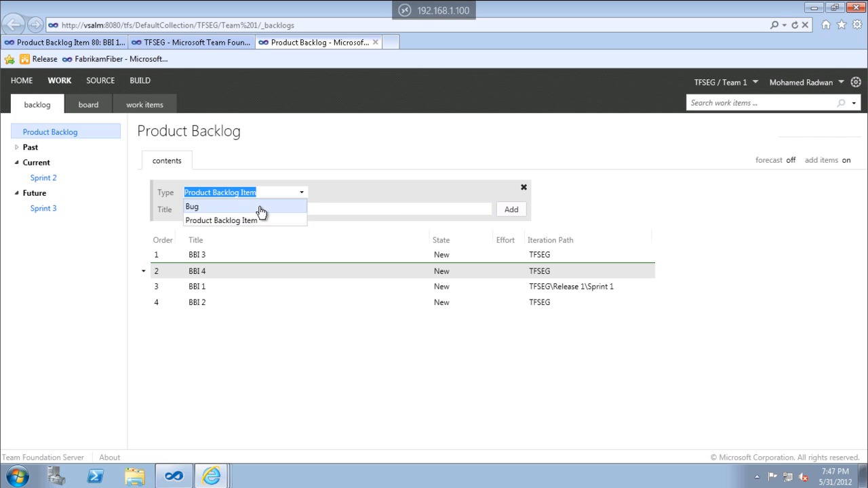
pyautogui.click(252, 284)
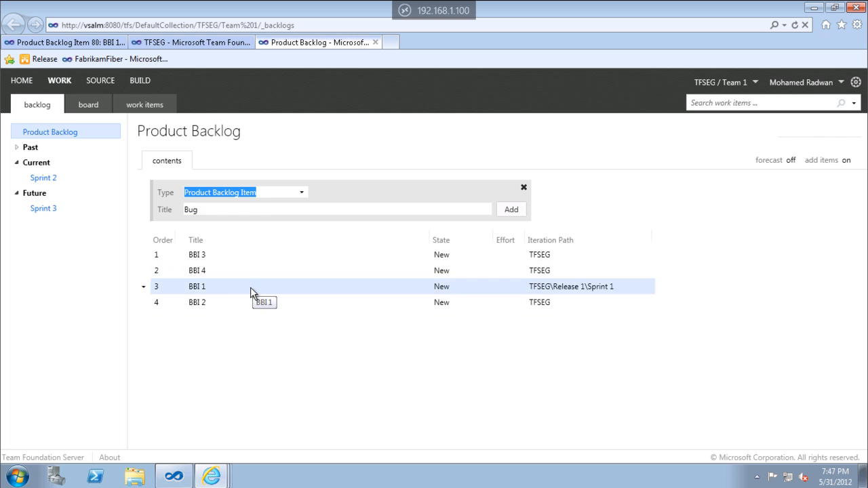
pyautogui.click(242, 307)
pyautogui.click(249, 287)
pyautogui.click(255, 272)
pyautogui.click(259, 258)
pyautogui.click(253, 270)
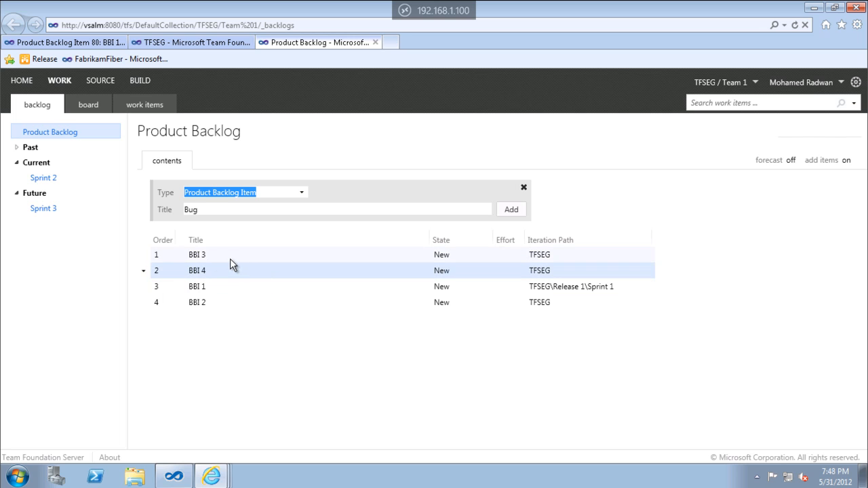
pyautogui.click(229, 303)
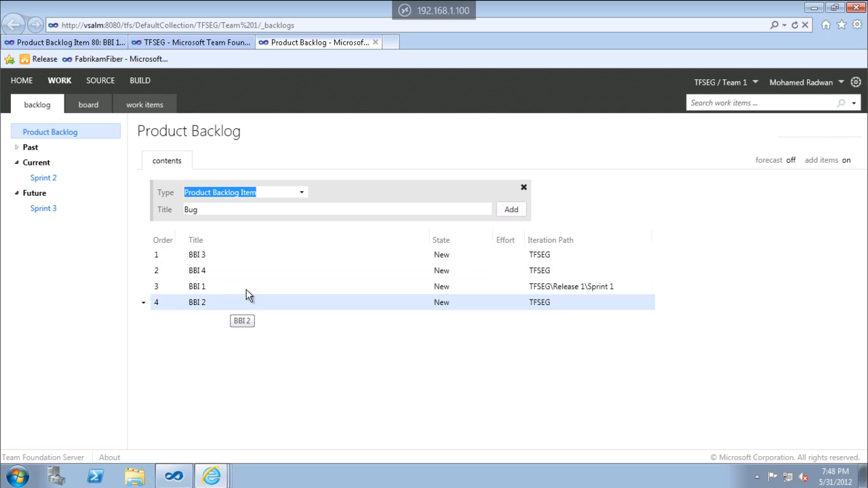
# Add a product backlog item titled Bug below BBI 2 in Team 1's product backlog.
pyautogui.click(232, 210)
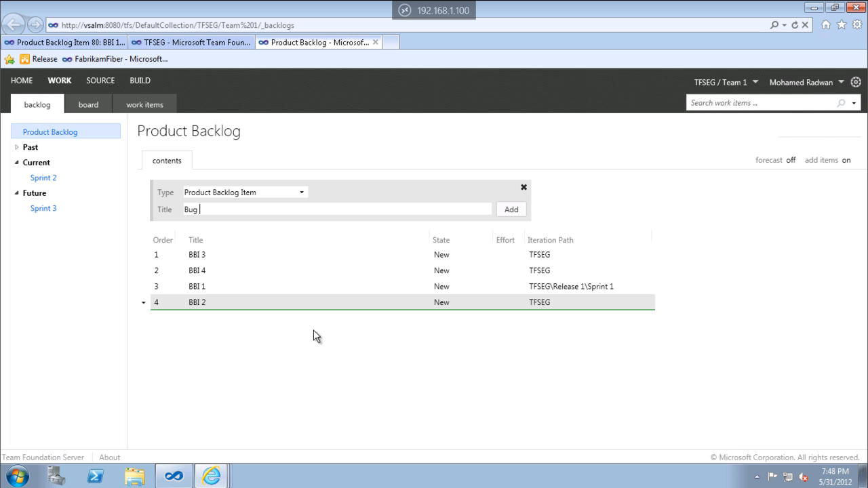
pyautogui.click(253, 288)
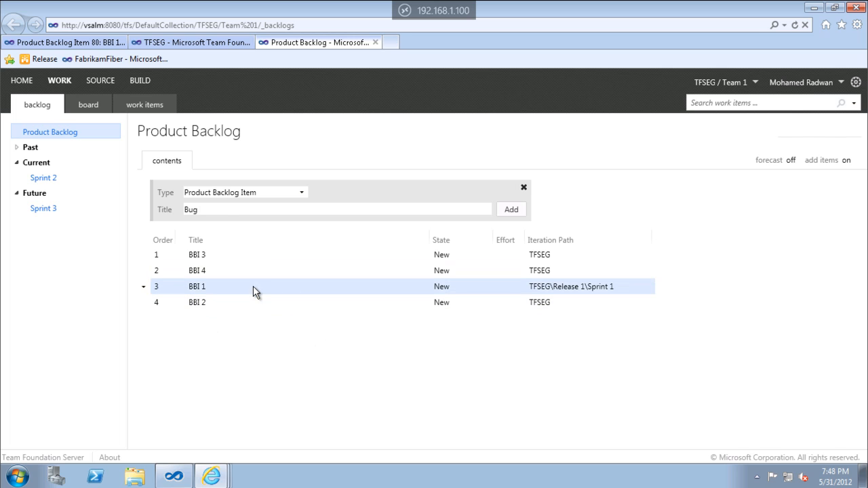
pyautogui.click(230, 211)
pyautogui.click(233, 271)
pyautogui.click(233, 211)
pyautogui.click(235, 305)
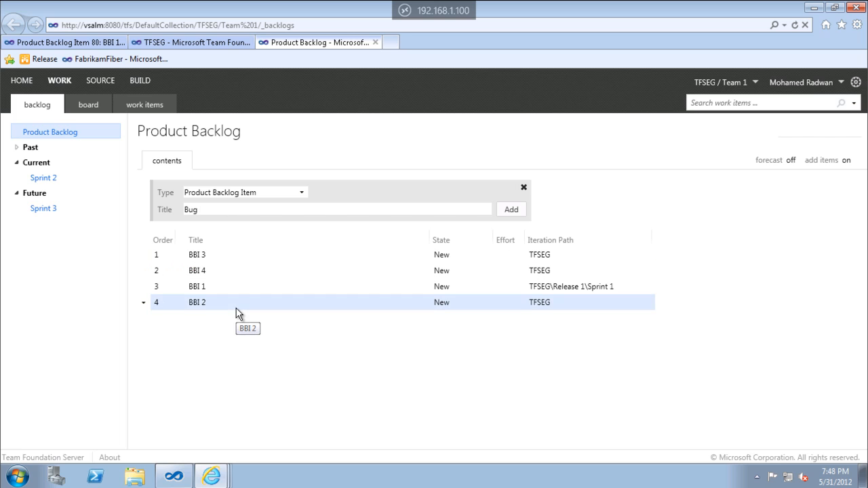
pyautogui.click(215, 212)
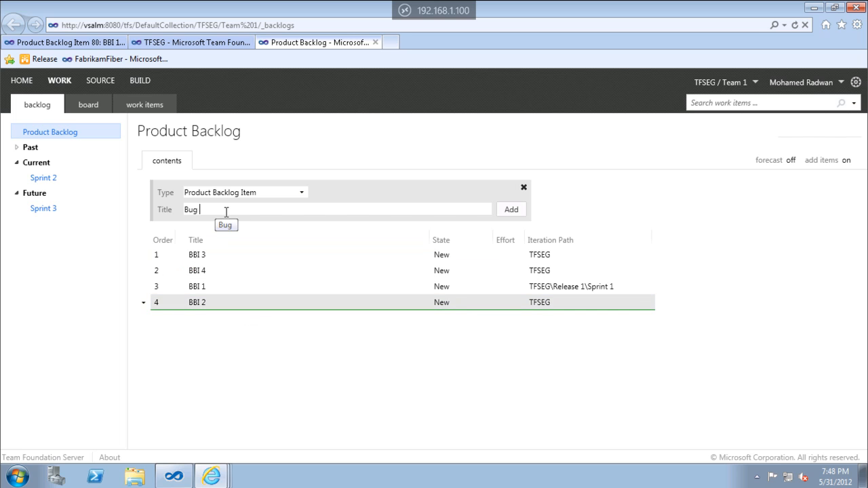
pyautogui.press('Return')
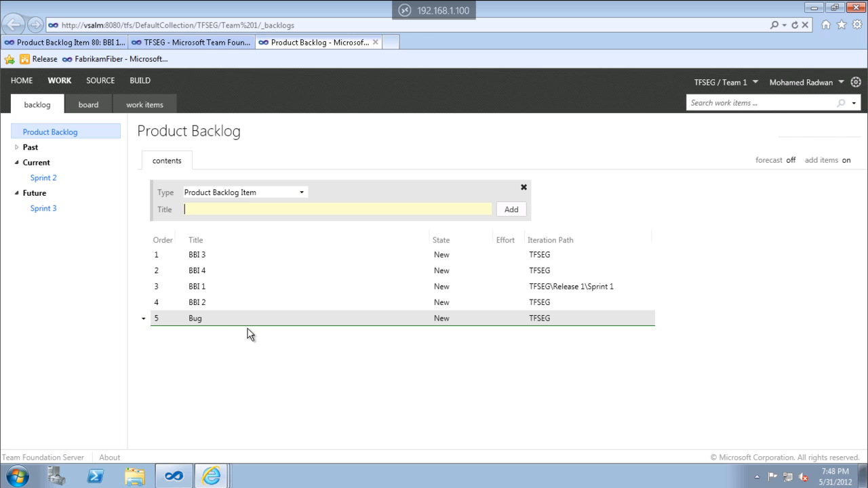
# Reorder the product backlog items into the sequence BBI 1, BBI 2, BBI 3, BBI 4, Bug.
pyautogui.click(207, 303)
pyautogui.moveTo(206, 304); pyautogui.dragTo(206, 254)
pyautogui.moveTo(201, 303); pyautogui.dragTo(210, 258)
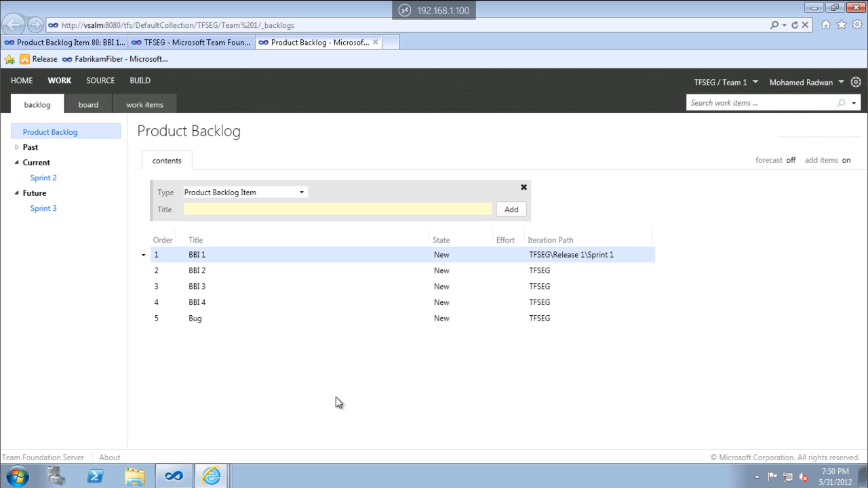
# Look at the Effort field in BBI 1's details and turn on forecasting for the product backlog.
pyautogui.doubleClick(306, 255)
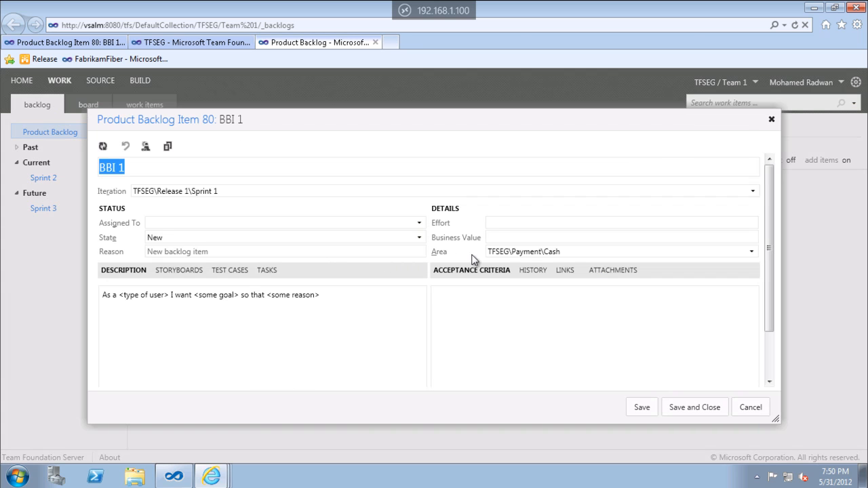
pyautogui.click(497, 223)
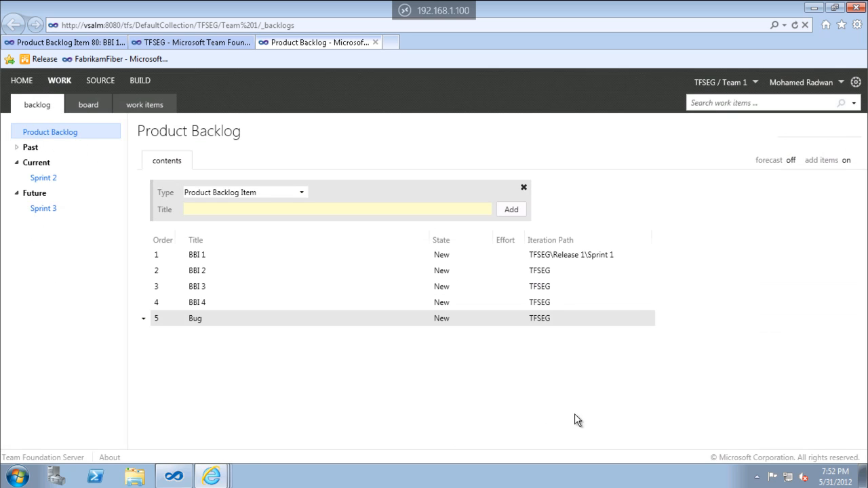
pyautogui.click(790, 161)
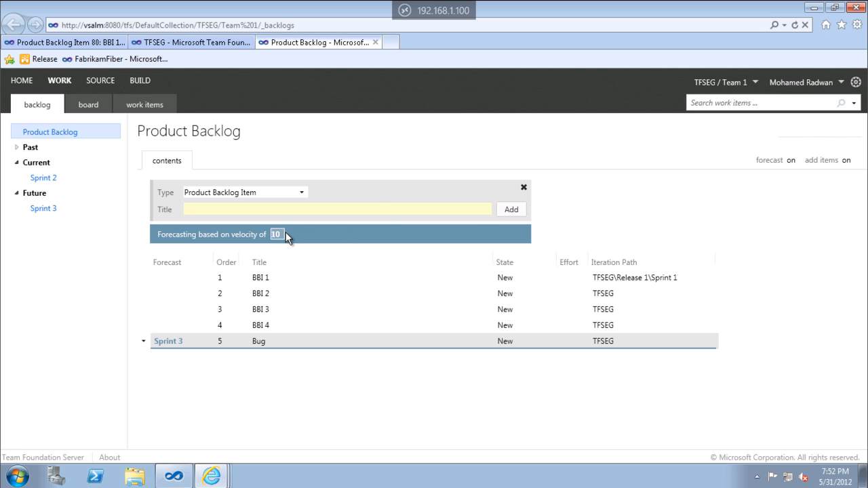
# Create a child iteration named Sprint 4 under Release 1 in the TFSEG project's iterations.
pyautogui.click(197, 44)
pyautogui.click(92, 109)
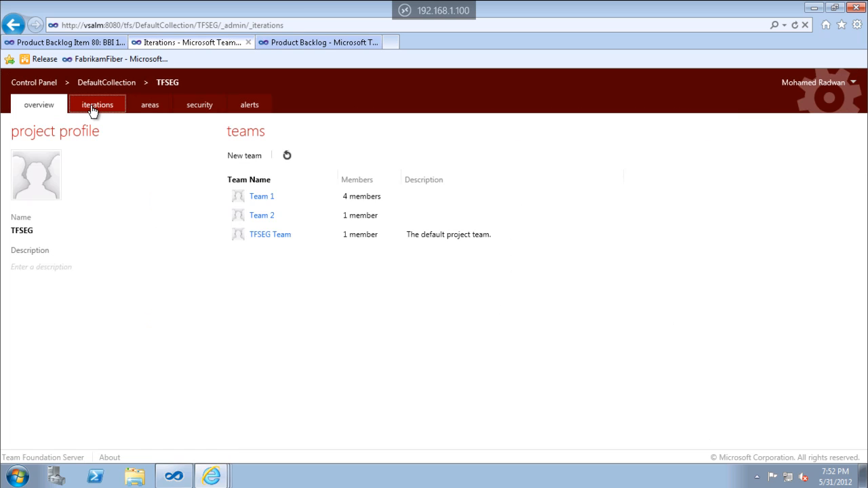
pyautogui.click(74, 238)
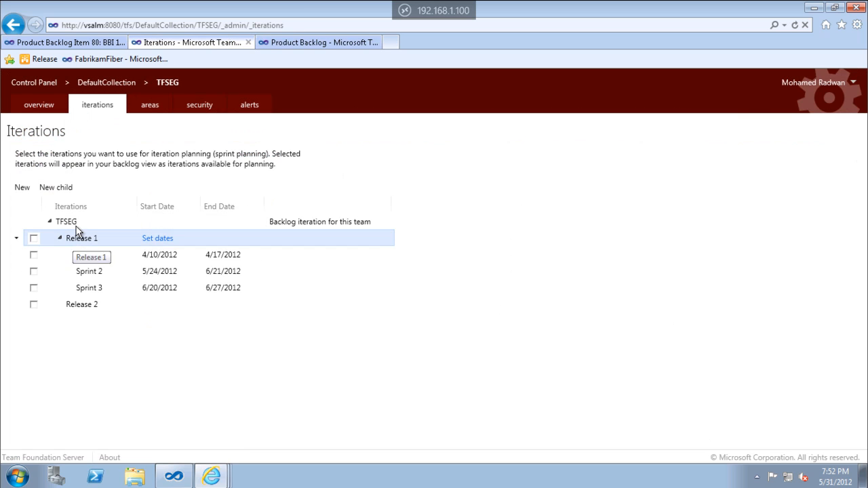
pyautogui.click(68, 189)
pyautogui.write('Spri')
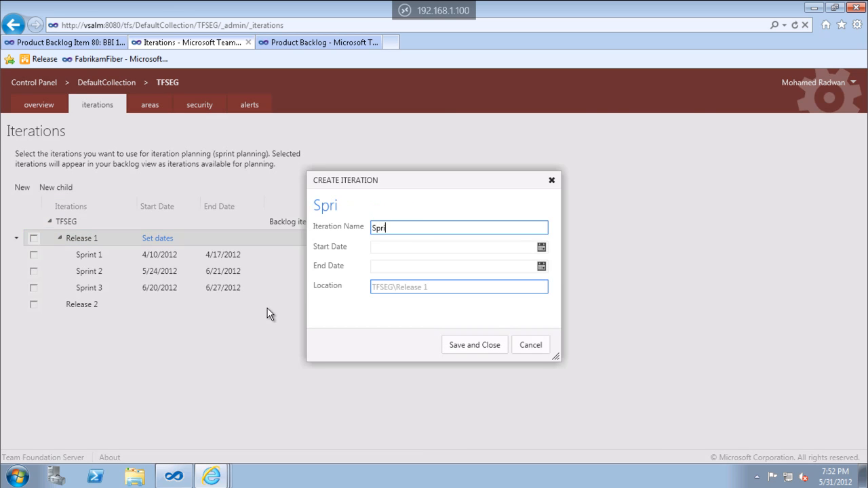
pyautogui.write('nt 4')
pyautogui.press('Return')
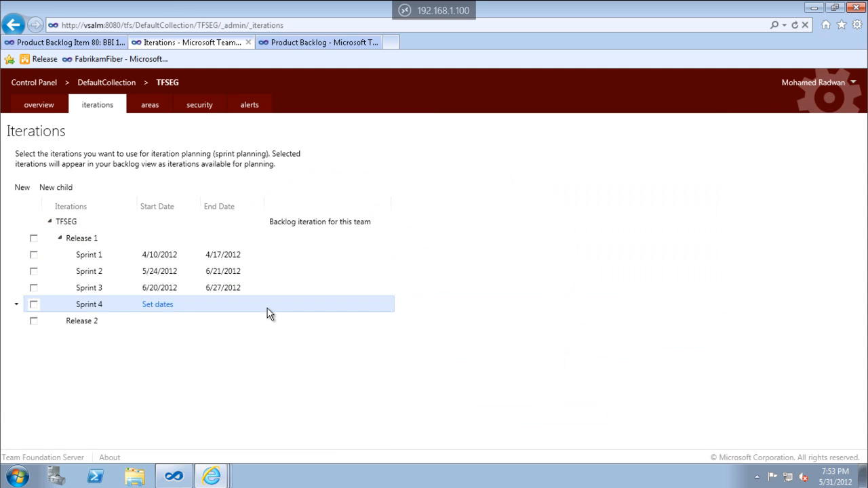
# Add another child iteration named Sprint 5 under Release 1.
pyautogui.click(87, 243)
pyautogui.click(56, 188)
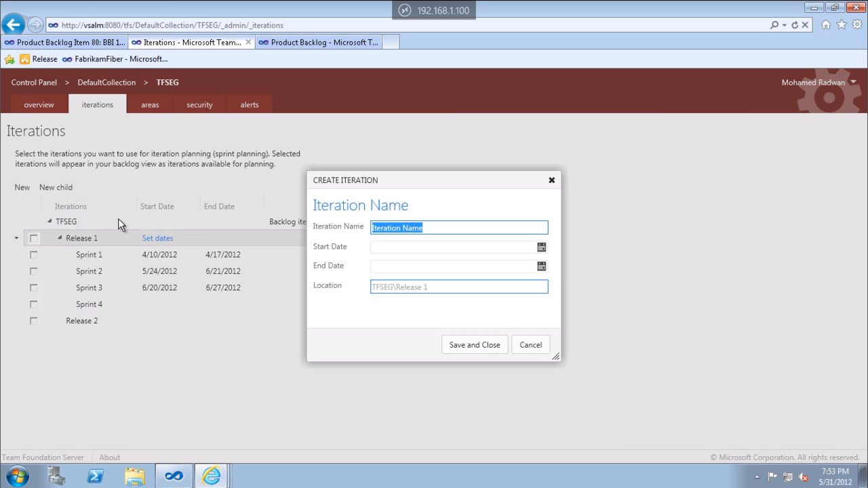
pyautogui.write('Sprint 5')
pyautogui.press('Return')
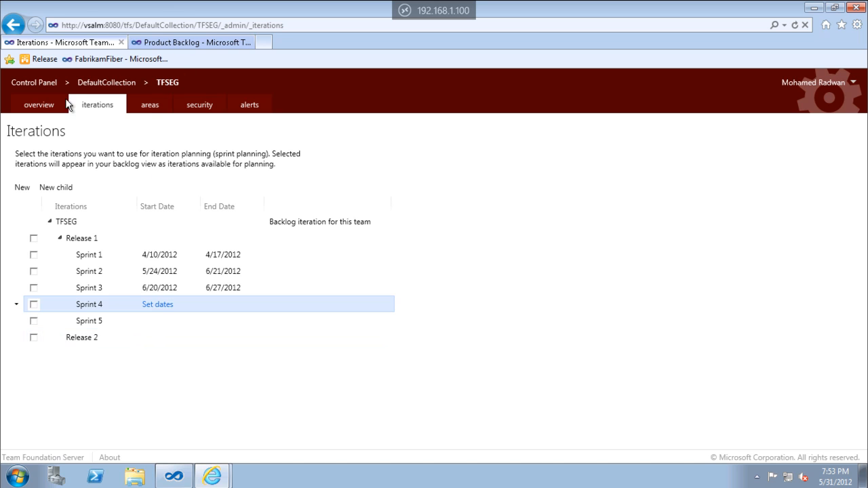
# Include Sprint 4 and Sprint 5 in Team 1's planning iterations and reload the team's product backlog.
pyautogui.click(50, 103)
pyautogui.click(261, 199)
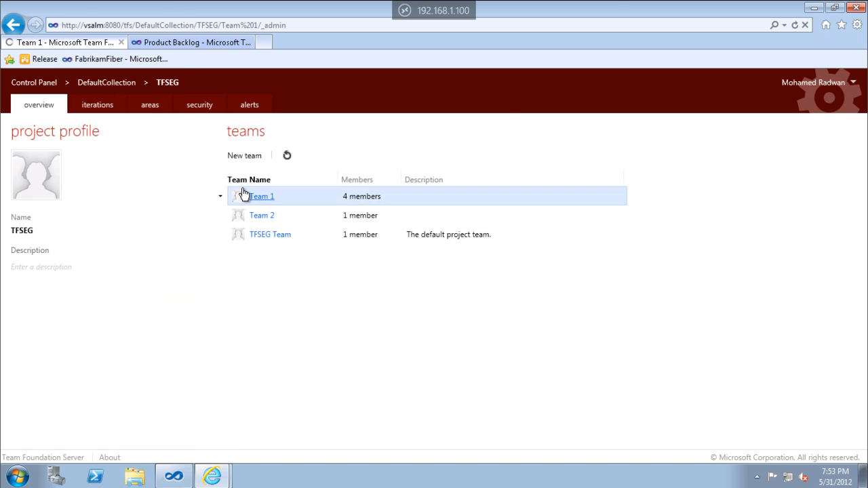
pyautogui.click(92, 108)
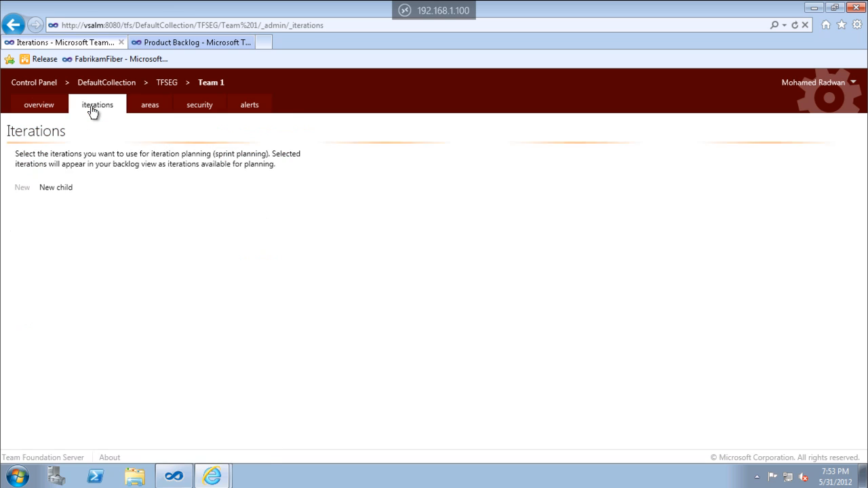
pyautogui.click(34, 304)
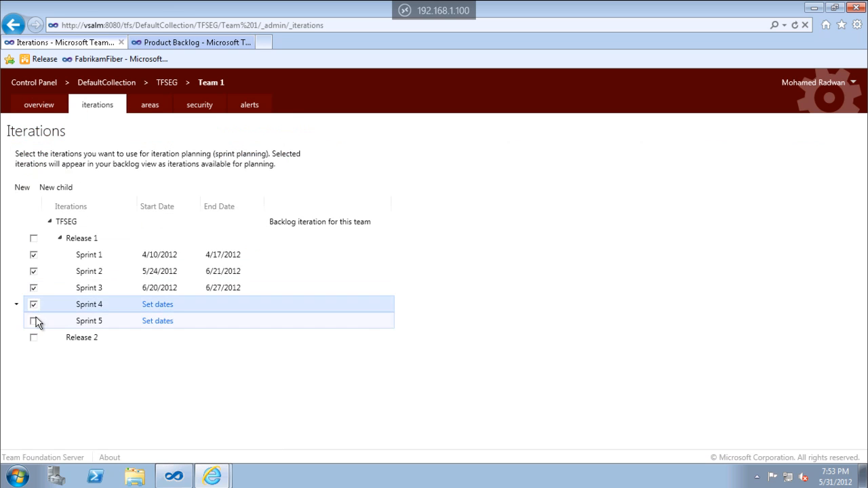
pyautogui.click(34, 320)
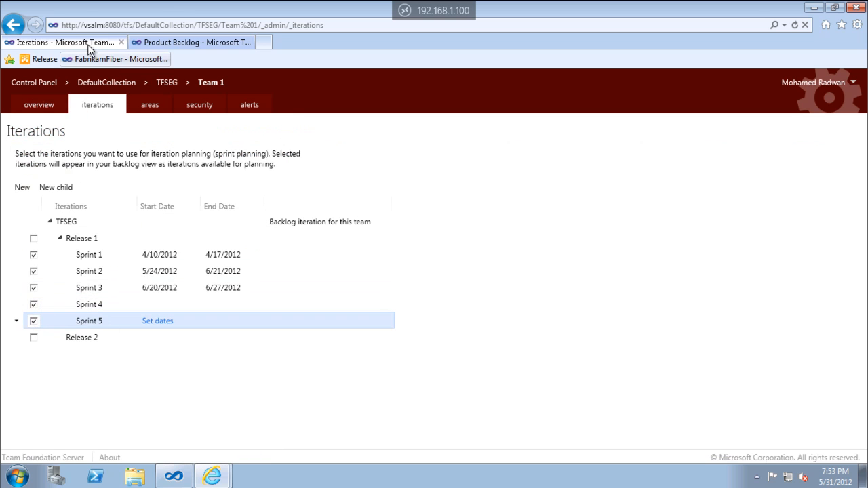
pyautogui.click(179, 42)
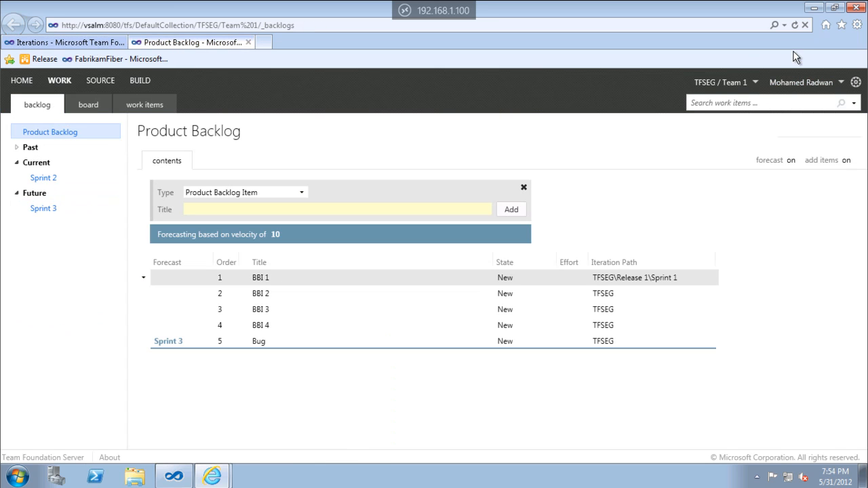
pyautogui.click(795, 25)
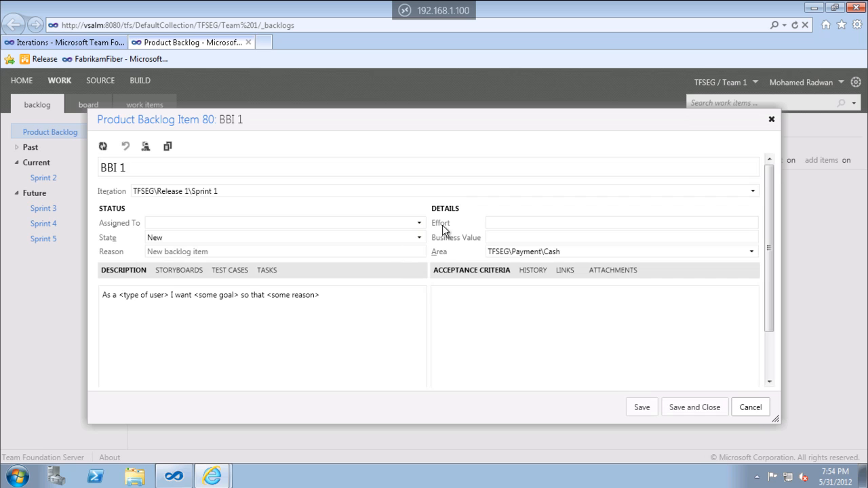
# Set the effort of BBI 1 to 2 and of BBI 2 to 4, saving each item.
pyautogui.click(504, 222)
pyautogui.write('2')
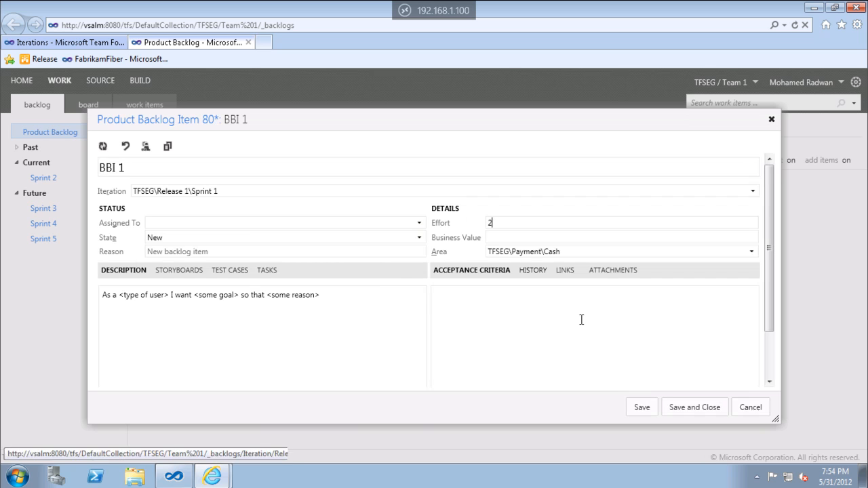
pyautogui.click(710, 407)
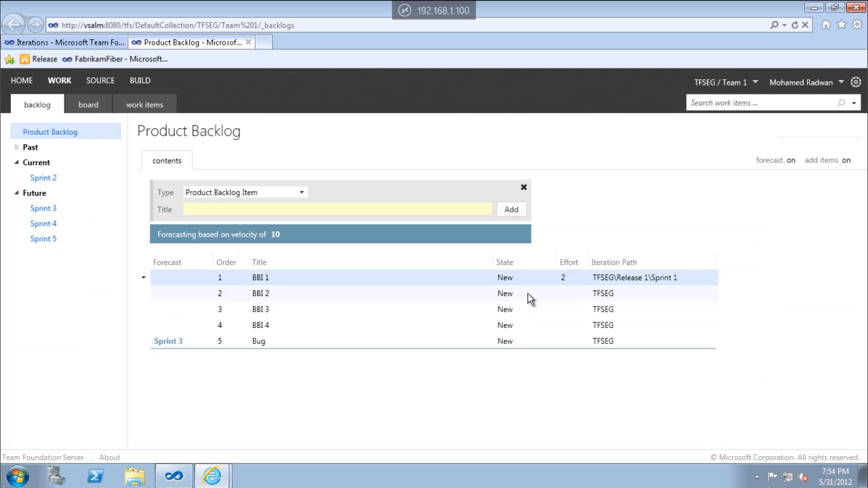
pyautogui.doubleClick(525, 292)
pyautogui.click(522, 223)
pyautogui.write('4')
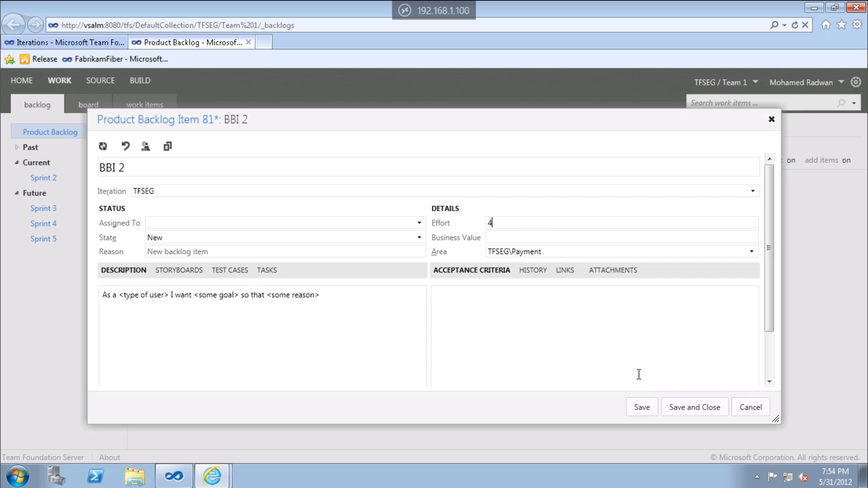
pyautogui.click(698, 411)
# Replace BBI 3's title with 6, set its effort to 6 and save the item.
pyautogui.doubleClick(523, 310)
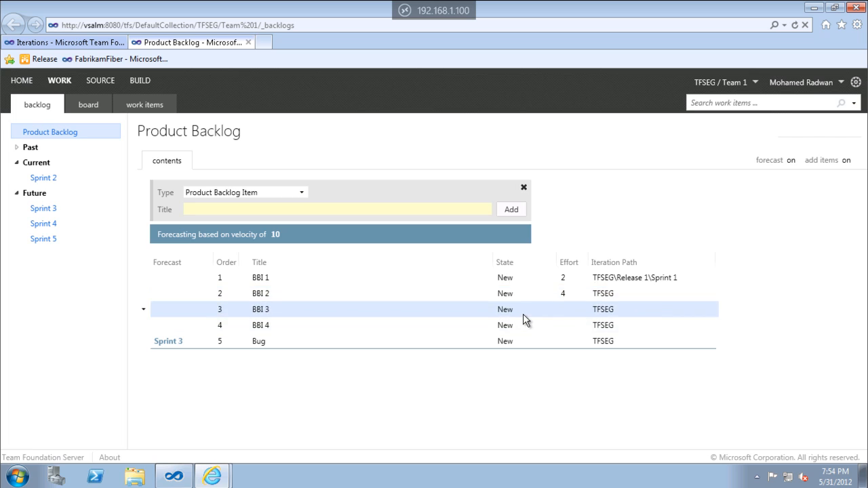
pyautogui.write('6')
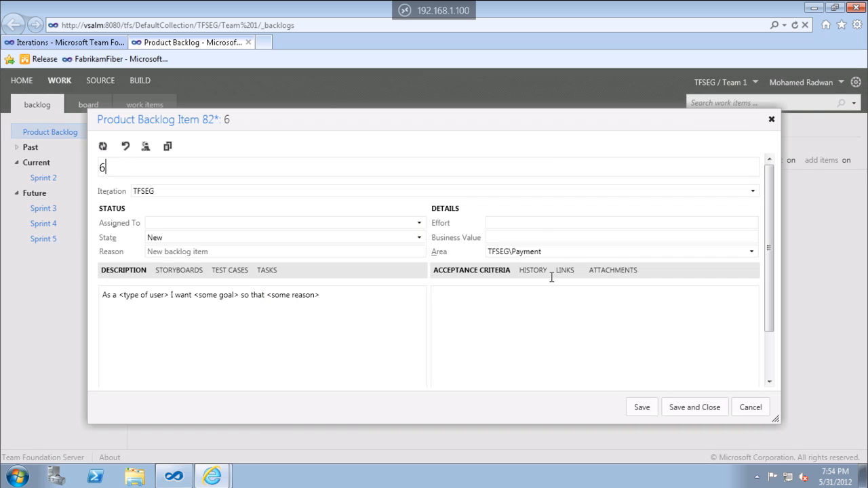
pyautogui.click(541, 223)
pyautogui.write('6')
pyautogui.click(675, 407)
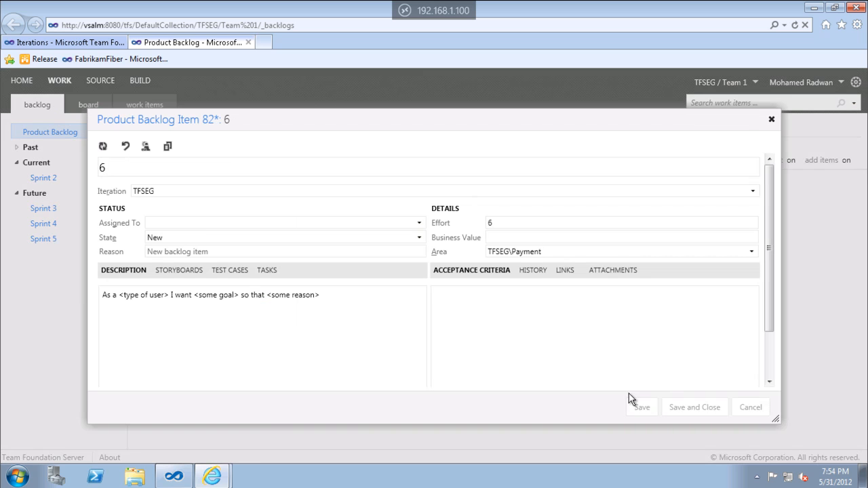
# Set the effort of BBI 4 to 2 and of the Bug item to 5, saving each item.
pyautogui.doubleClick(543, 325)
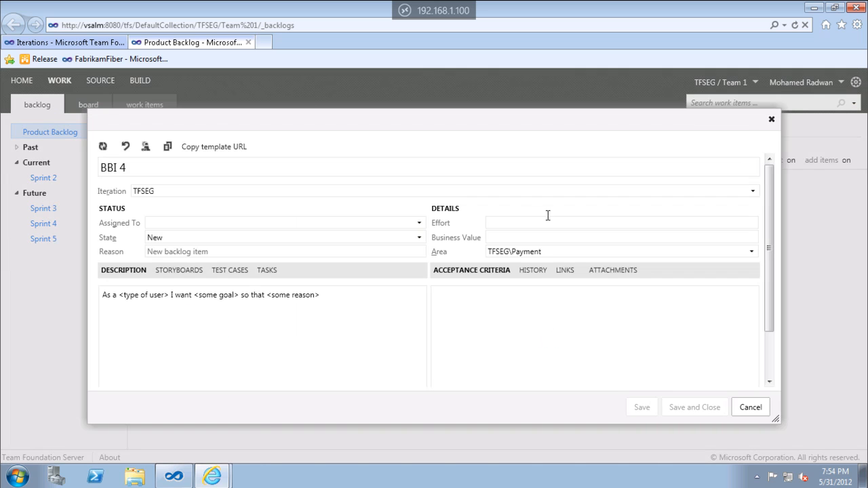
pyautogui.click(518, 221)
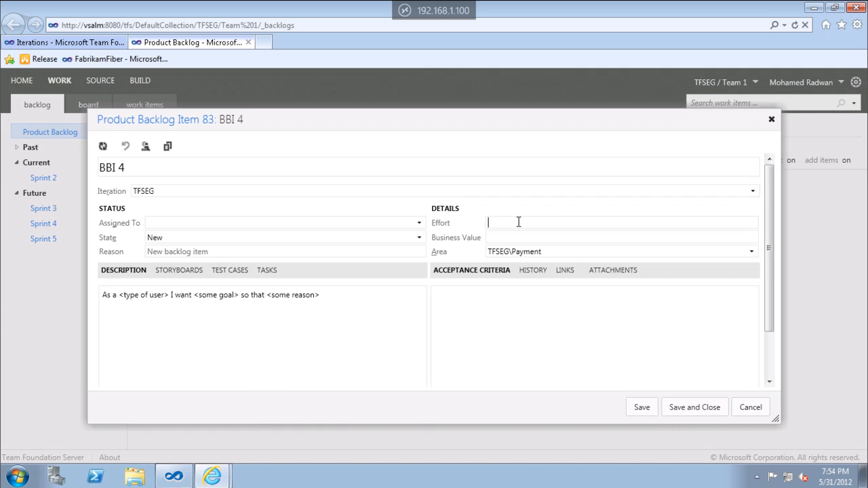
pyautogui.write('2')
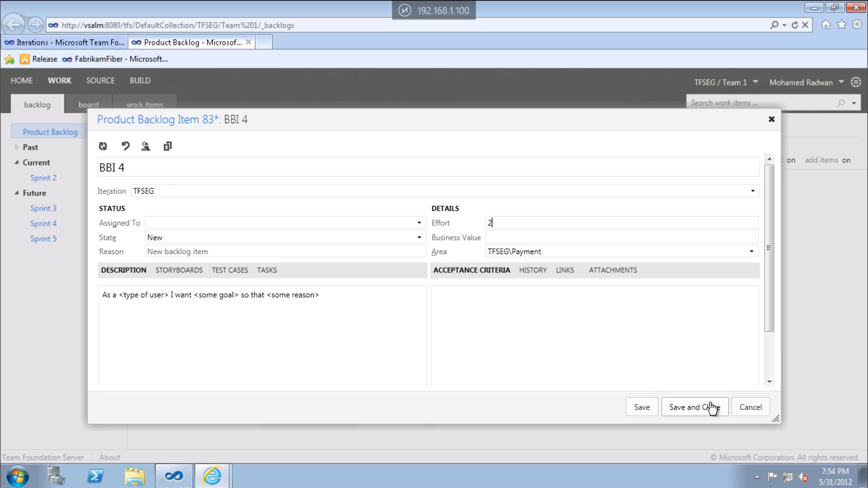
pyautogui.click(706, 407)
pyautogui.doubleClick(573, 343)
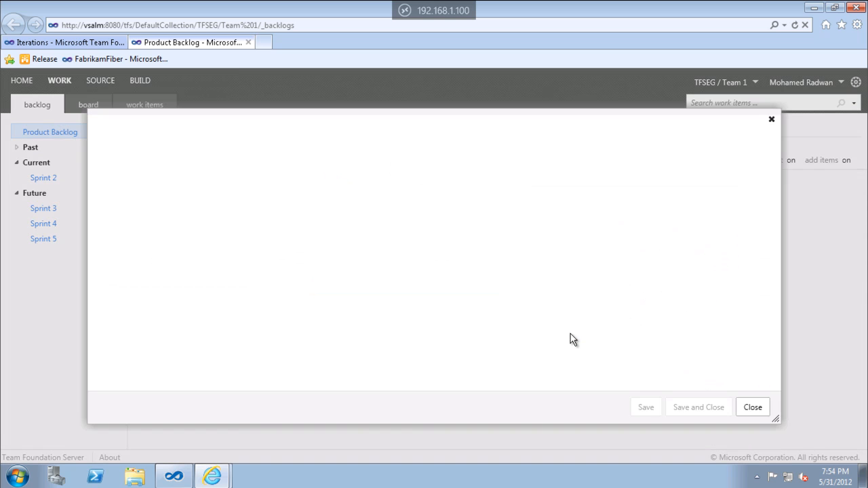
pyautogui.click(506, 222)
pyautogui.write('5')
pyautogui.click(684, 407)
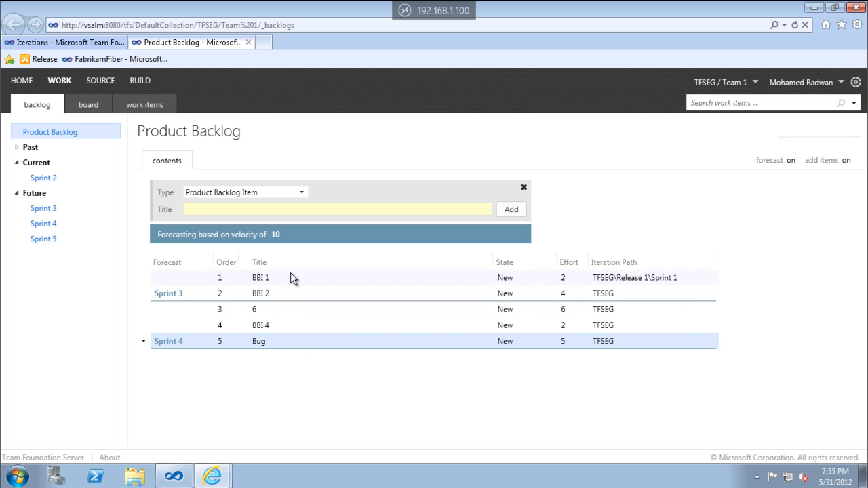
# Set the velocity used for the backlog's sprint forecast to 6.
pyautogui.click(275, 235)
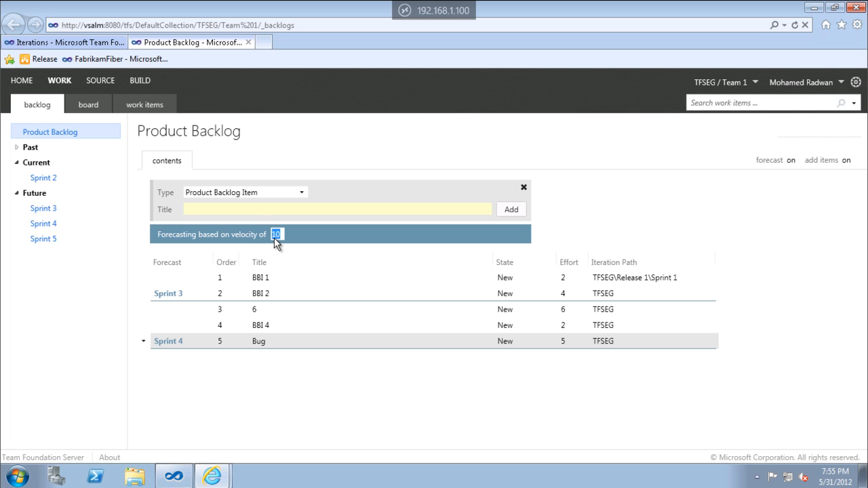
pyautogui.write('6')
pyautogui.click(297, 277)
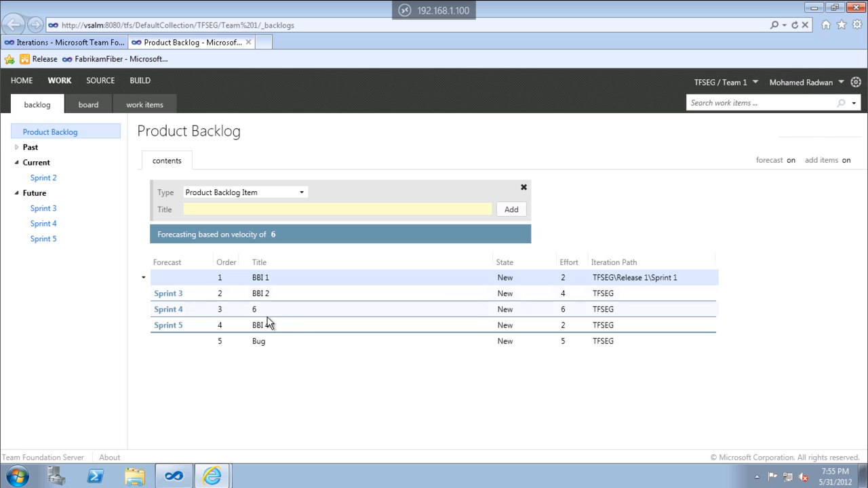
# Replace the title of the backlog item named 6 with BBI and save the item.
pyautogui.click(293, 309)
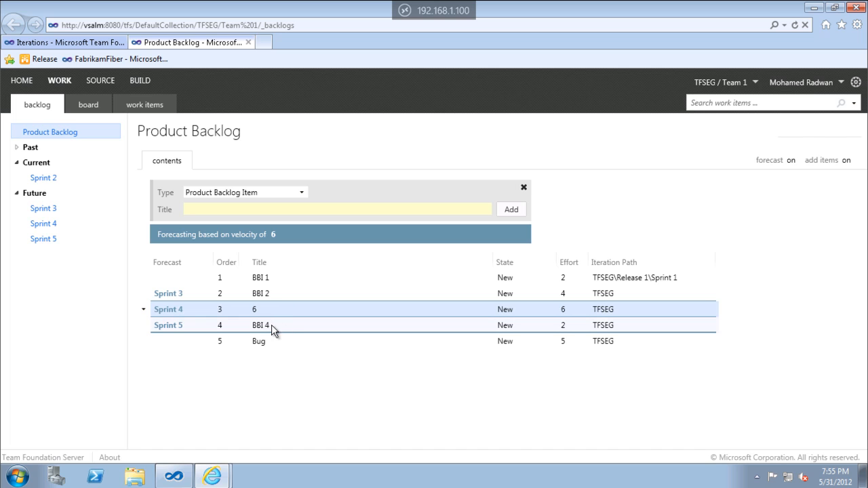
pyautogui.doubleClick(261, 309)
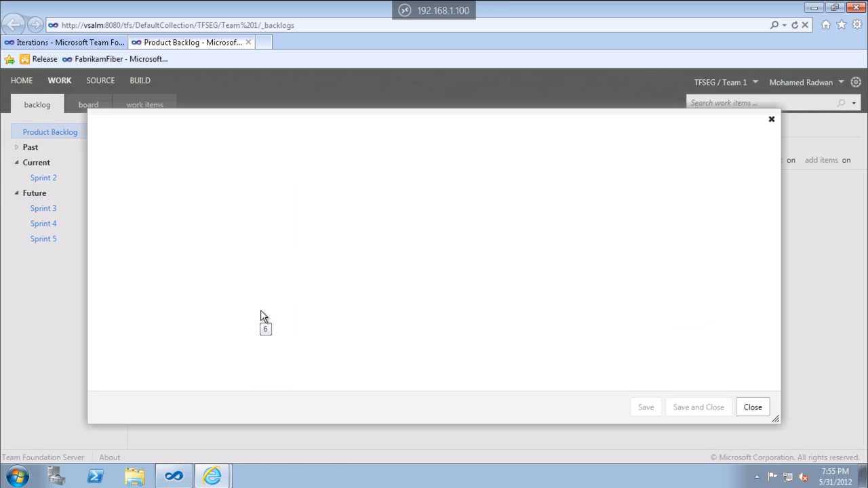
pyautogui.write('BBI')
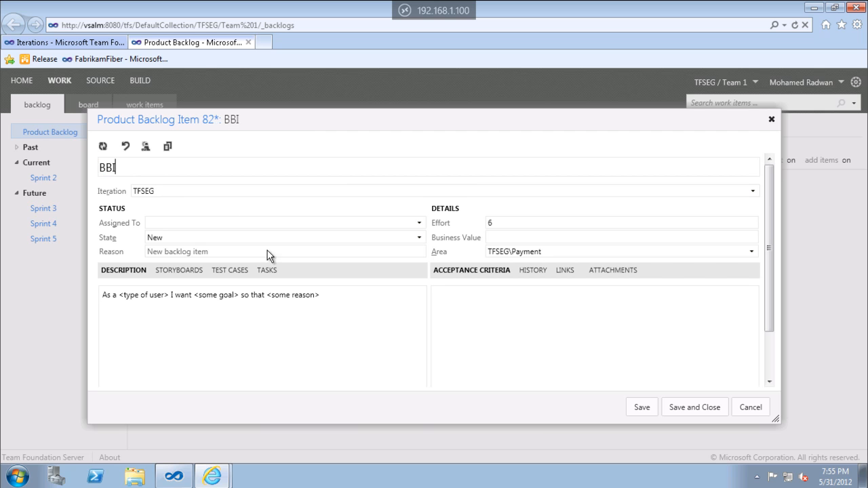
pyautogui.click(703, 409)
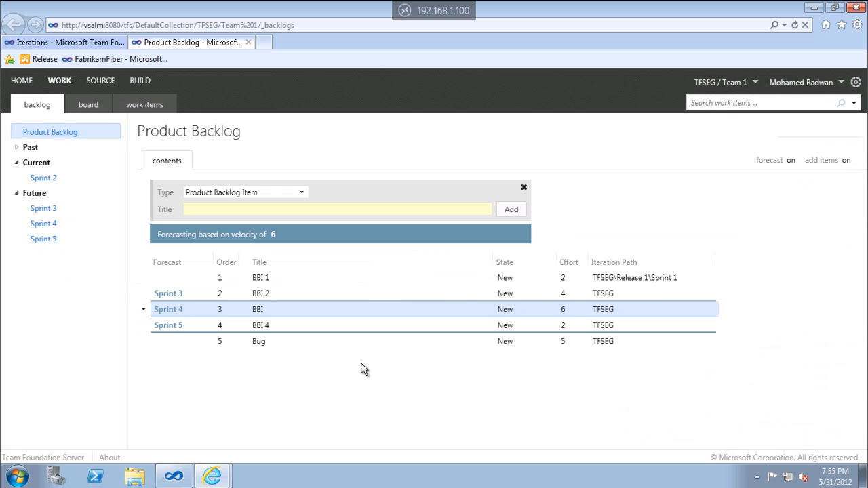
# Turn off the backlog forecast, and complete the third item's title as BBI 3, saving the item.
pyautogui.click(275, 235)
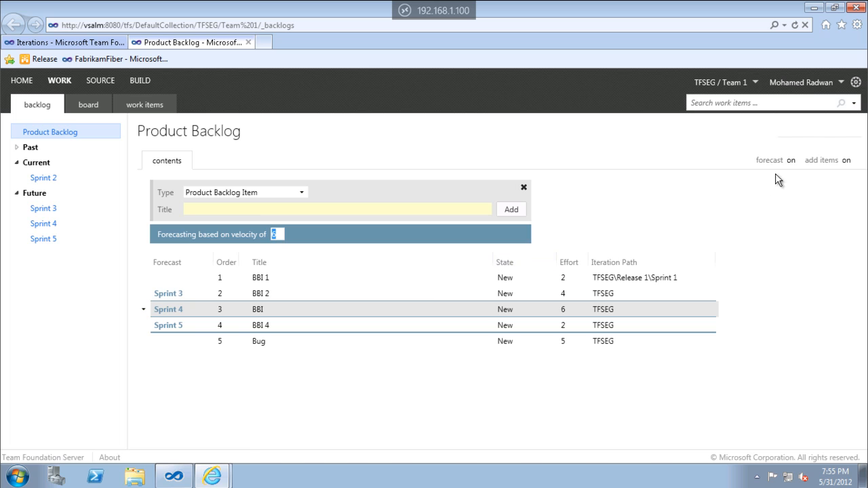
pyautogui.click(790, 162)
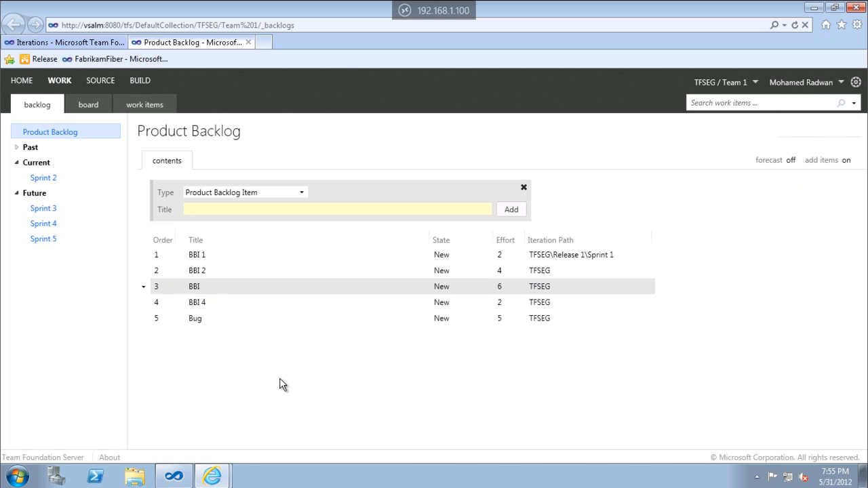
pyautogui.doubleClick(197, 293)
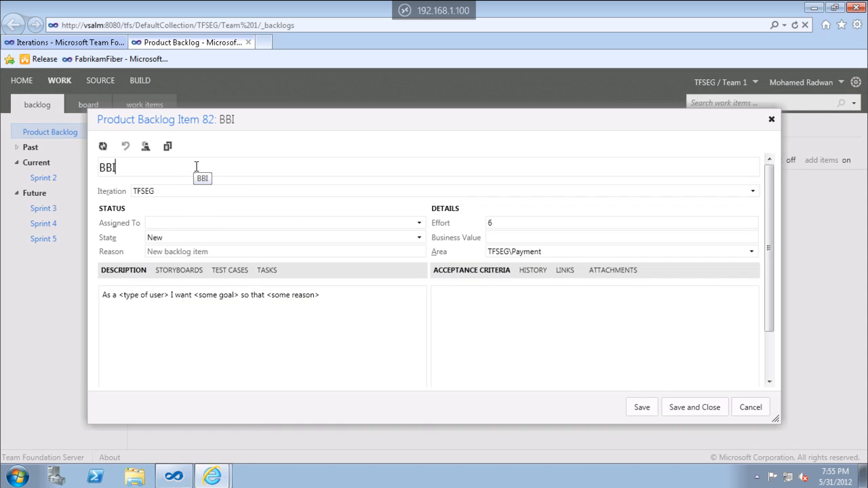
pyautogui.write('3')
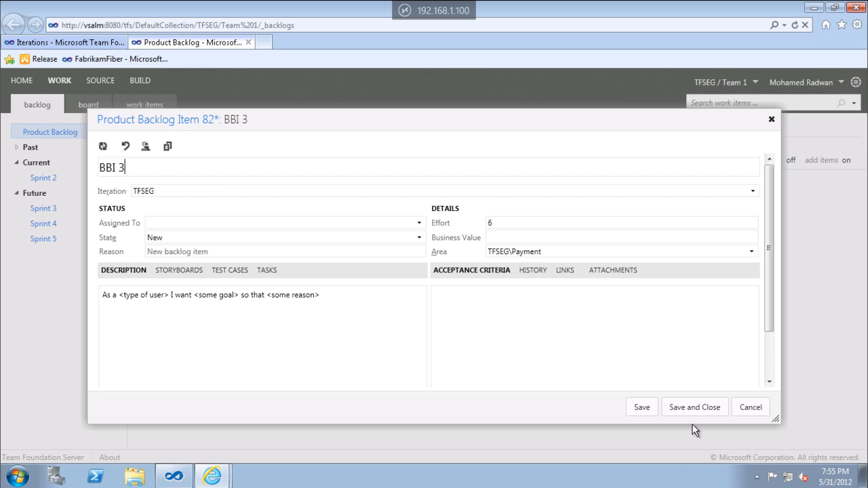
pyautogui.click(694, 407)
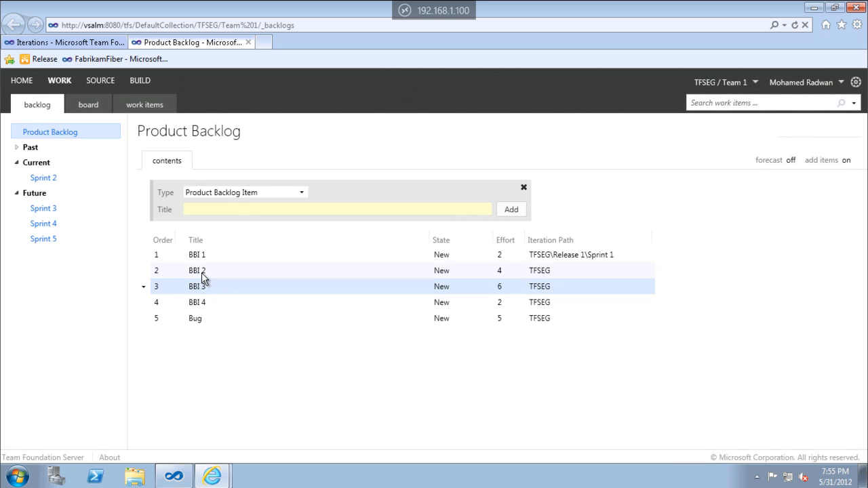
# Assign BBI 2 and the Bug item to Sprint 2, placing them second and third in the backlog order.
pyautogui.moveTo(204, 271); pyautogui.dragTo(53, 180)
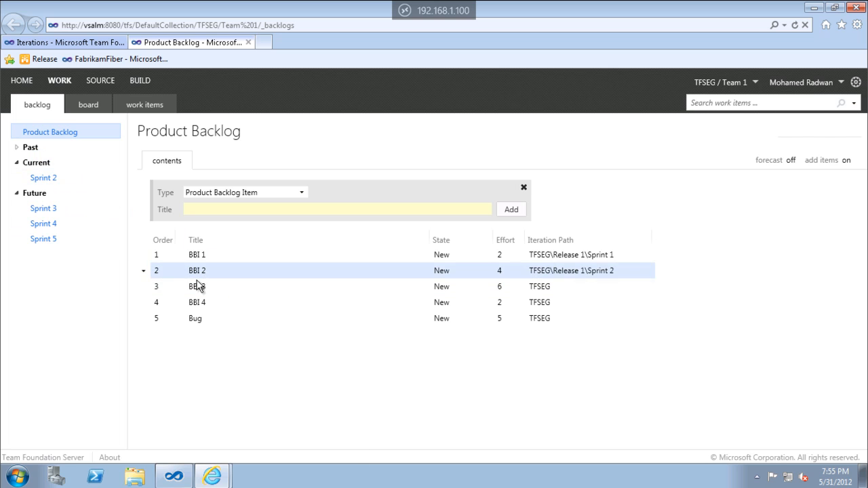
pyautogui.click(606, 258)
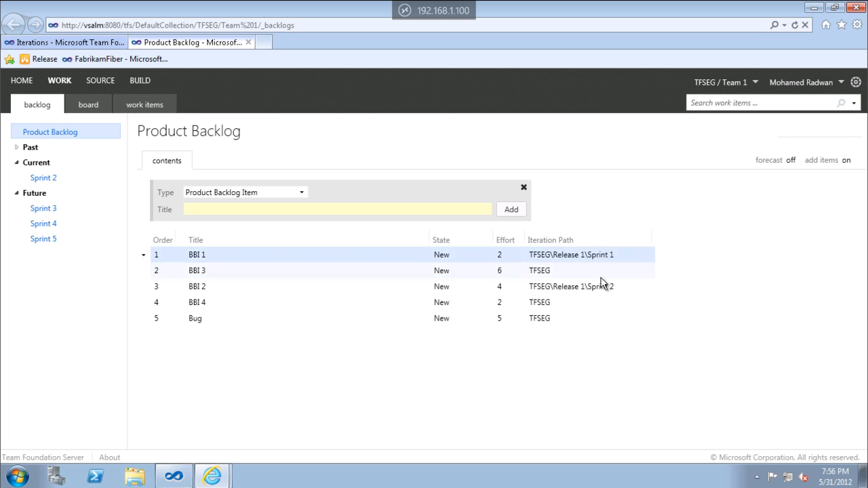
pyautogui.click(594, 288)
pyautogui.moveTo(292, 286); pyautogui.dragTo(266, 278)
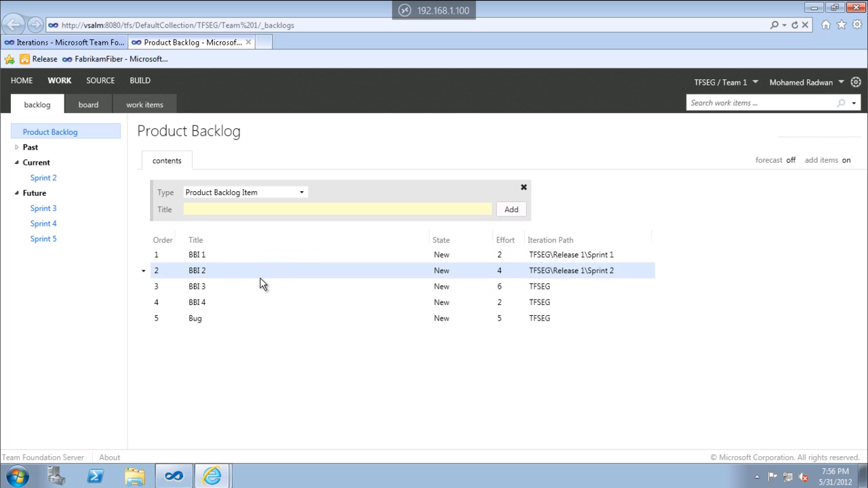
pyautogui.moveTo(205, 320); pyautogui.dragTo(57, 184)
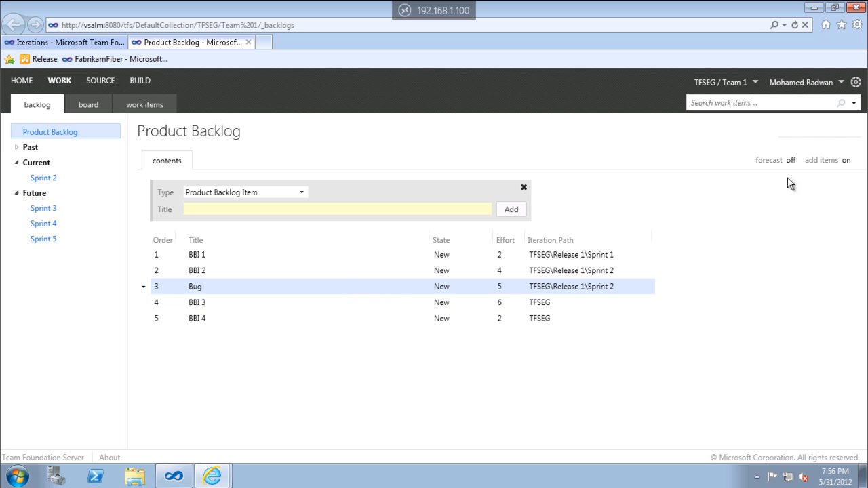
# Open the team's velocity chart from the product backlog.
pyautogui.click(817, 139)
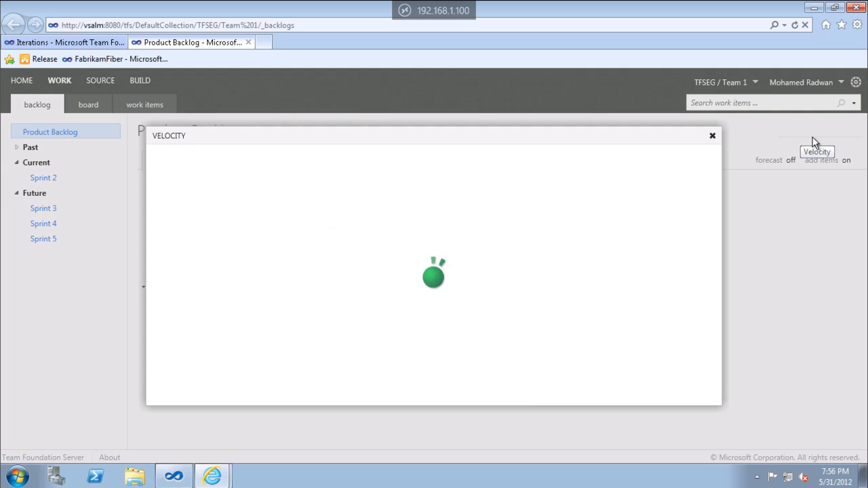